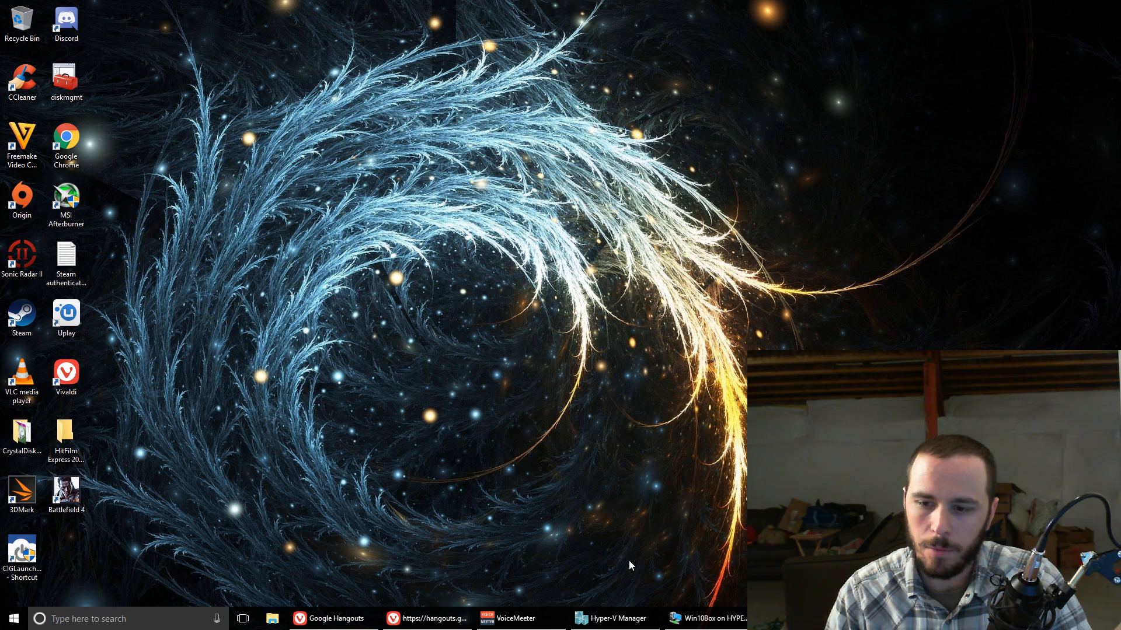
Step: Switch to Hyper-V Manager, connect to the lab_DC virtual machine and start it
{"action": "left_click", "coordinate": [637, 620]}
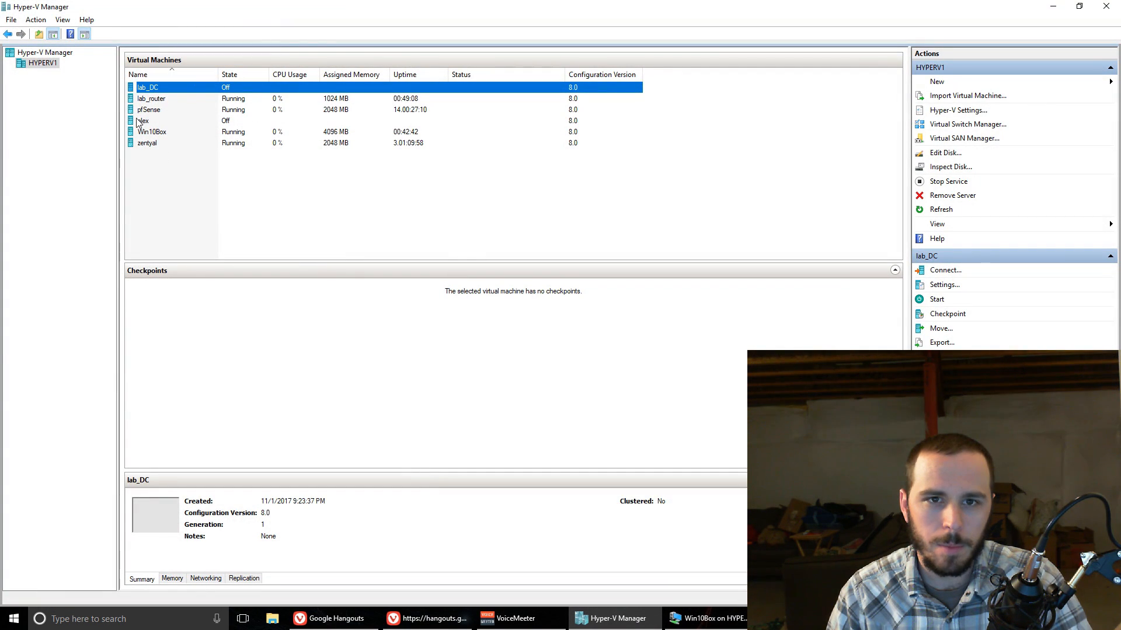
{"action": "left_click", "coordinate": [162, 133]}
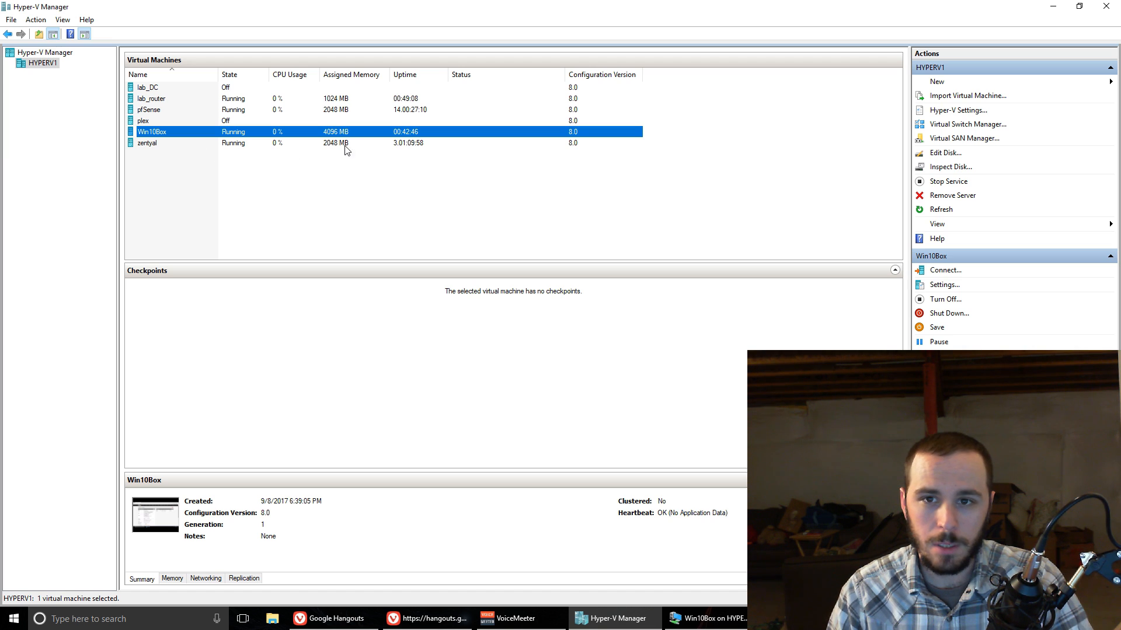
{"action": "left_click", "coordinate": [173, 100]}
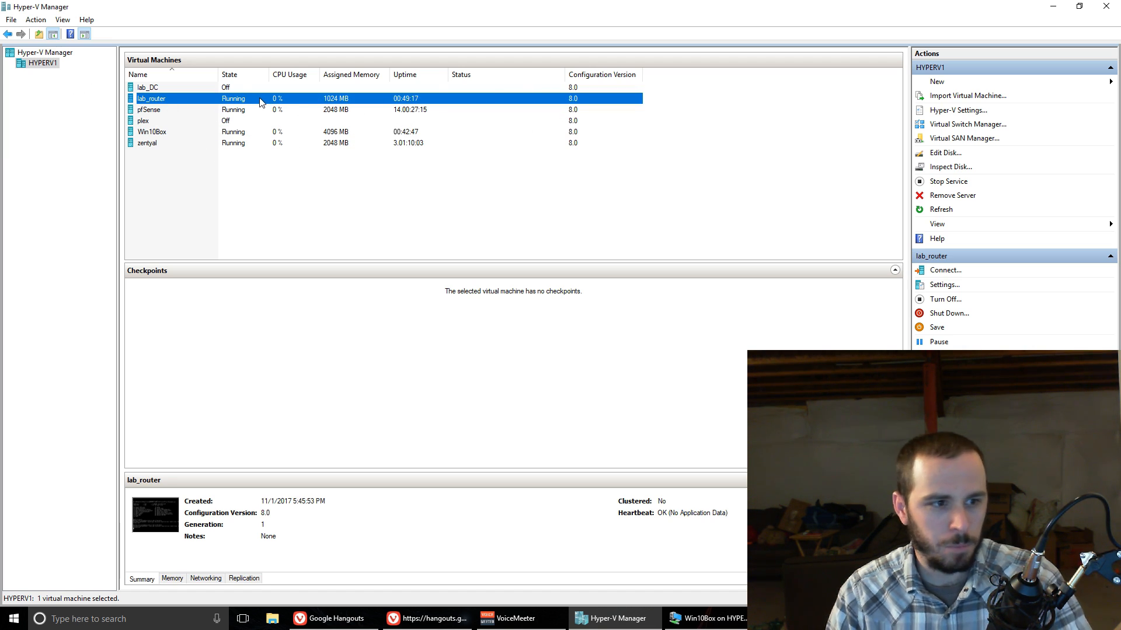
{"action": "left_click", "coordinate": [165, 89]}
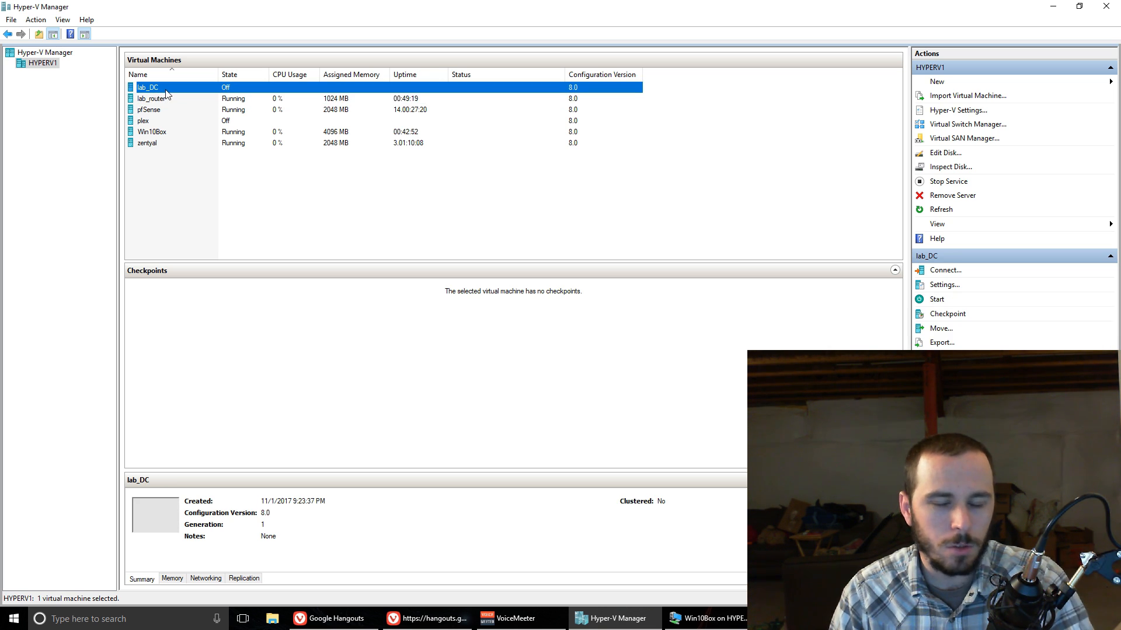
{"action": "right_click", "coordinate": [167, 94]}
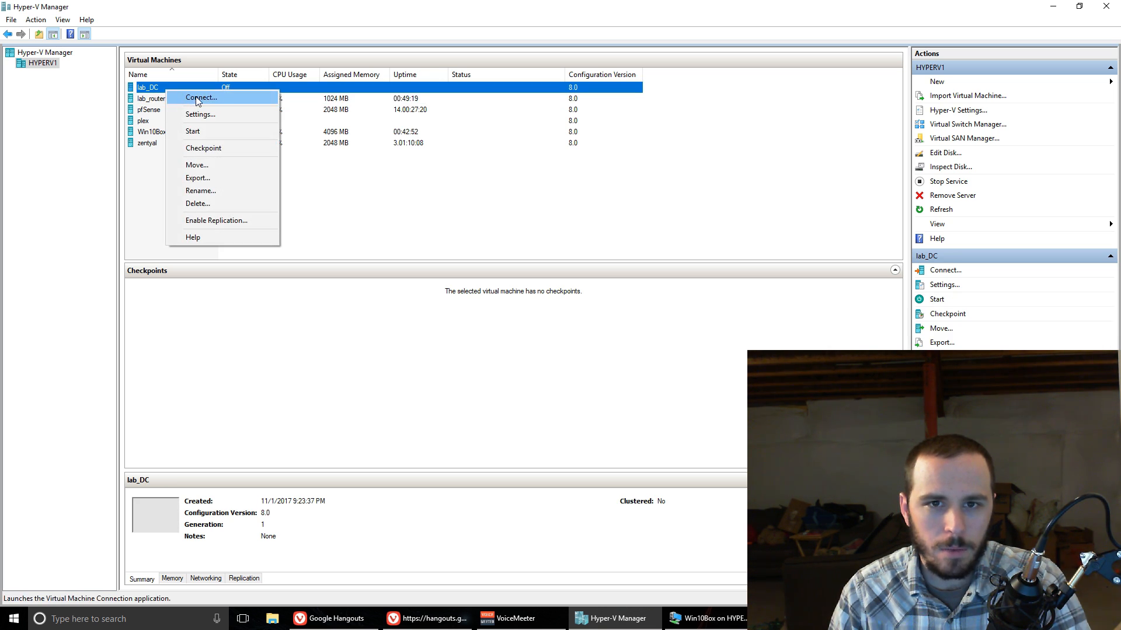
{"action": "left_click", "coordinate": [181, 98]}
{"action": "left_click", "coordinate": [317, 151]}
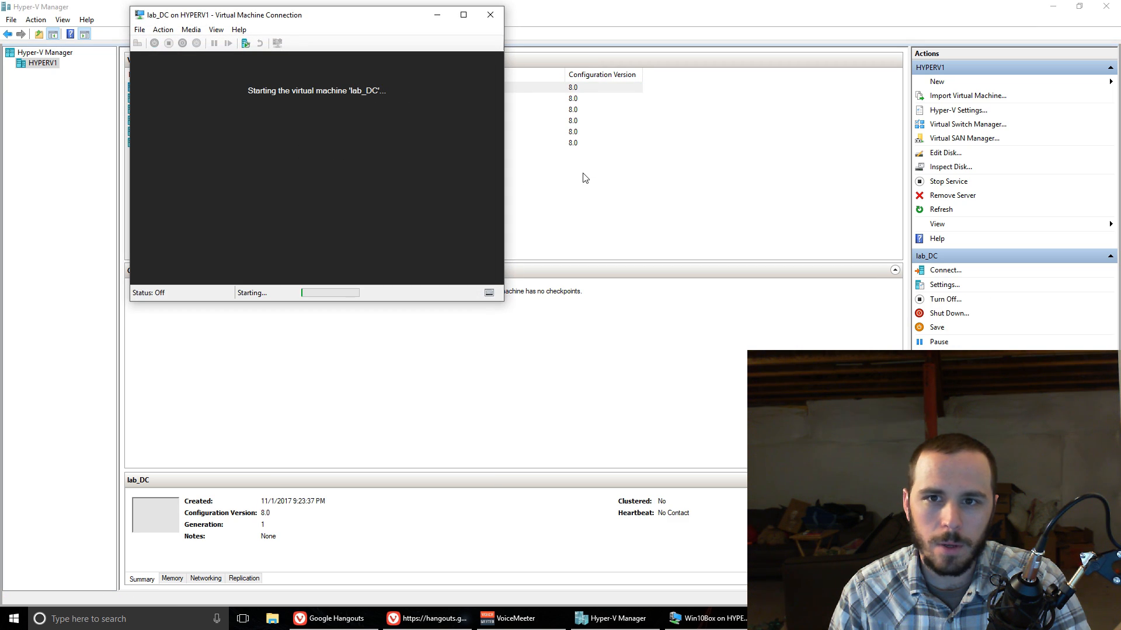
{"action": "left_click_drag", "start_coordinate": [358, 19], "coordinate": [416, 81]}
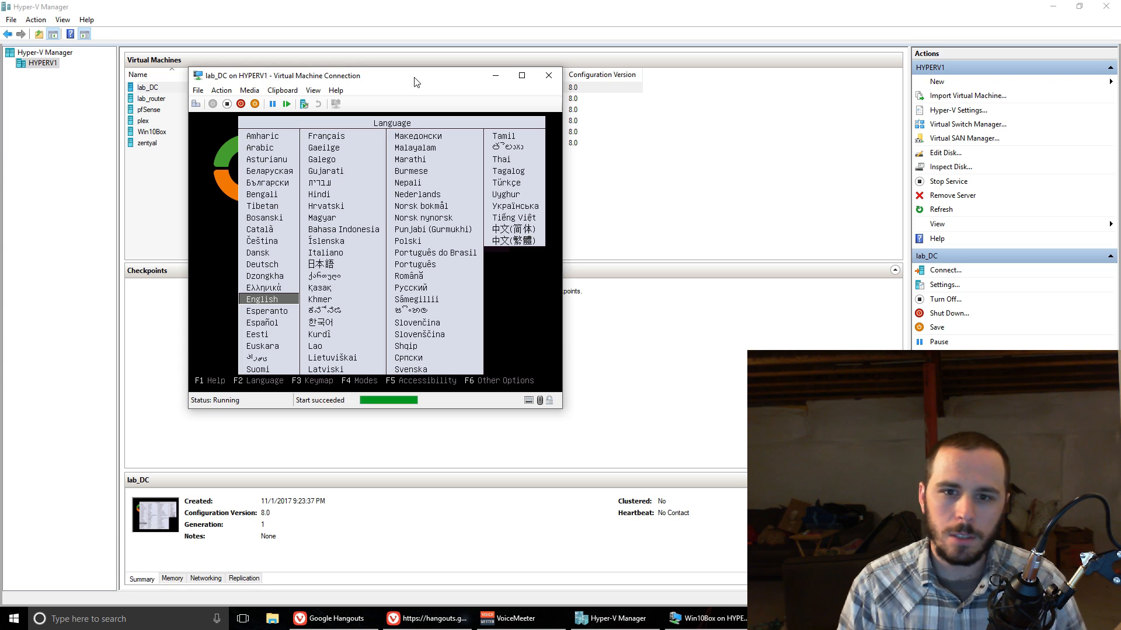
Step: Choose English for the boot menu and launch Install Zentyal 5.0.1-development (delete all disk)
{"action": "key", "text": "Return"}
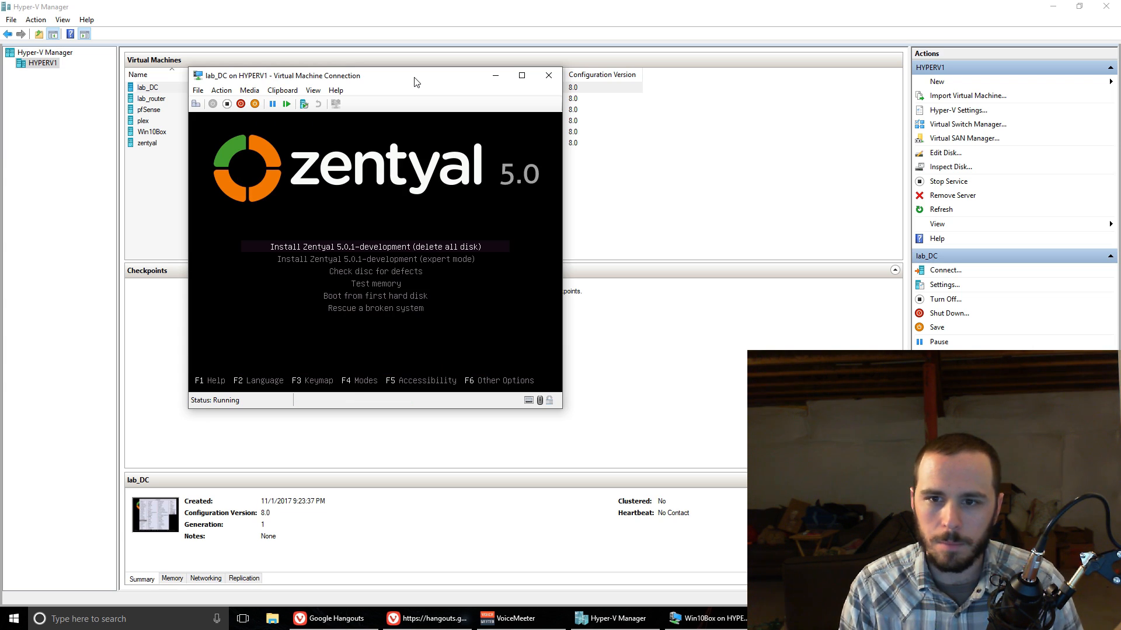
{"action": "key", "text": "Return"}
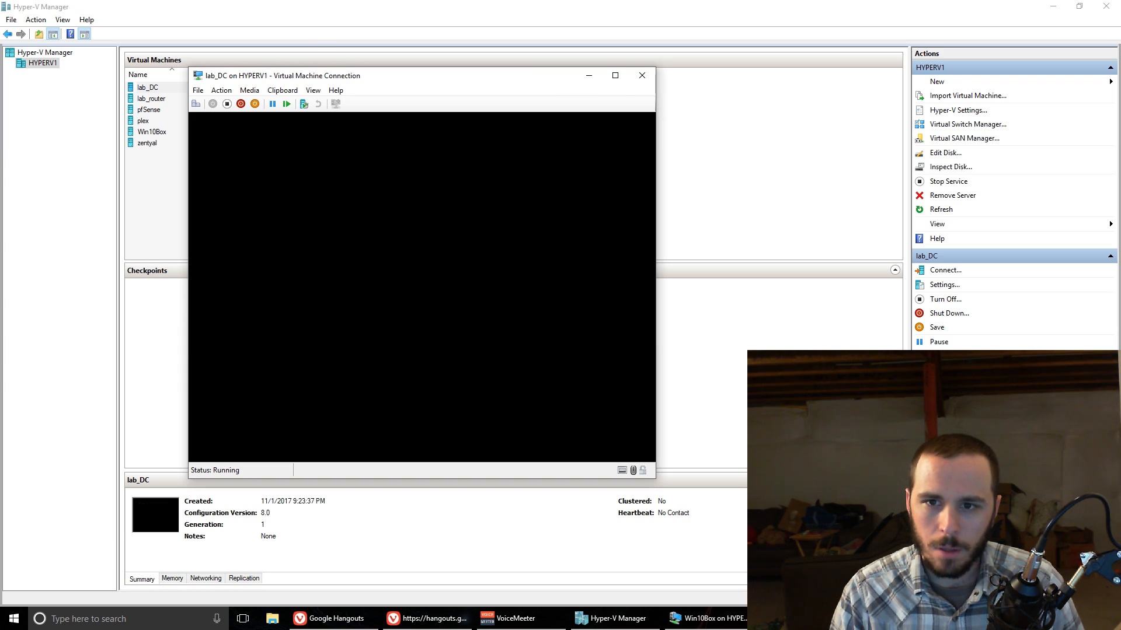
{"action": "left_click_drag", "start_coordinate": [473, 81], "coordinate": [530, 73]}
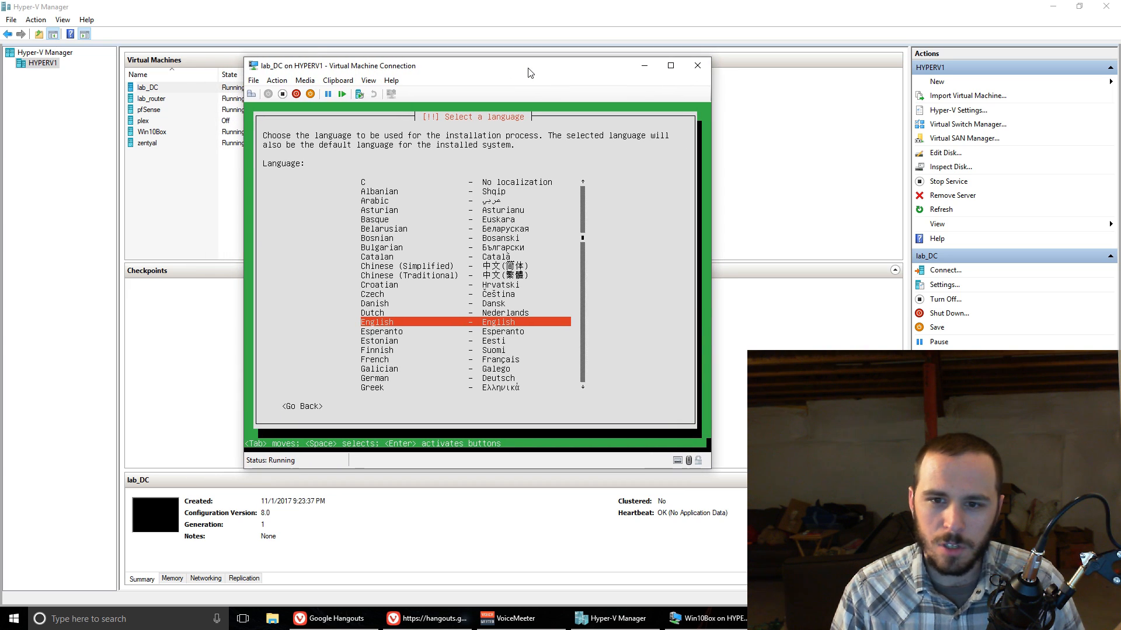
Step: Choose English as the installation language and, without layout detection, English (US) as the keyboard's country of origin
{"action": "key", "text": "Return"}
{"action": "key", "text": "Return"}
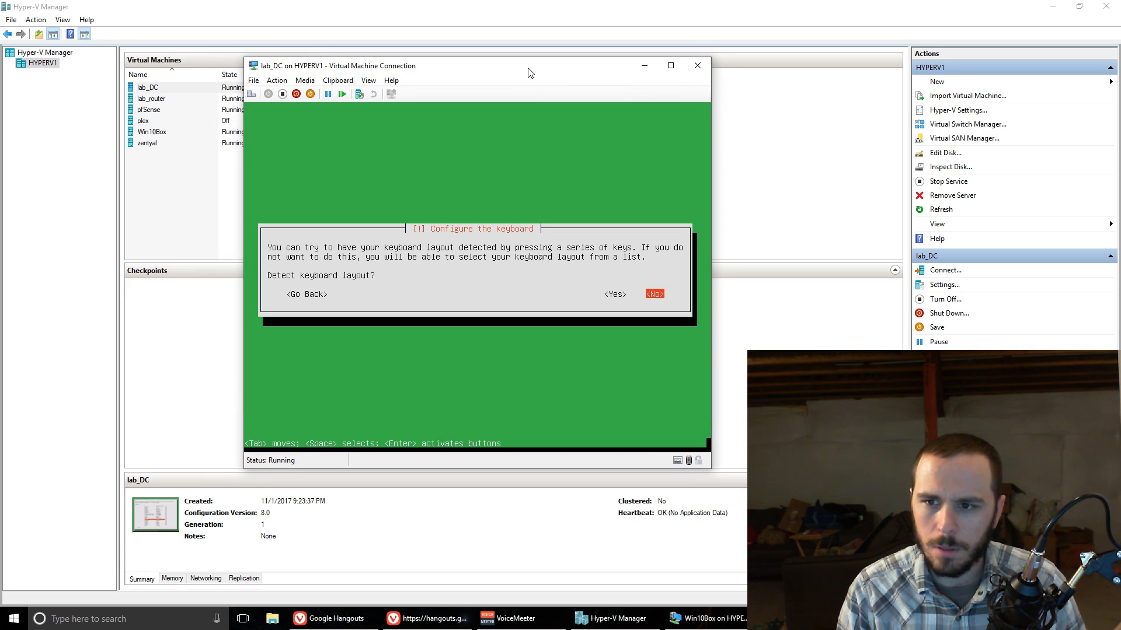
{"action": "key", "text": "Return"}
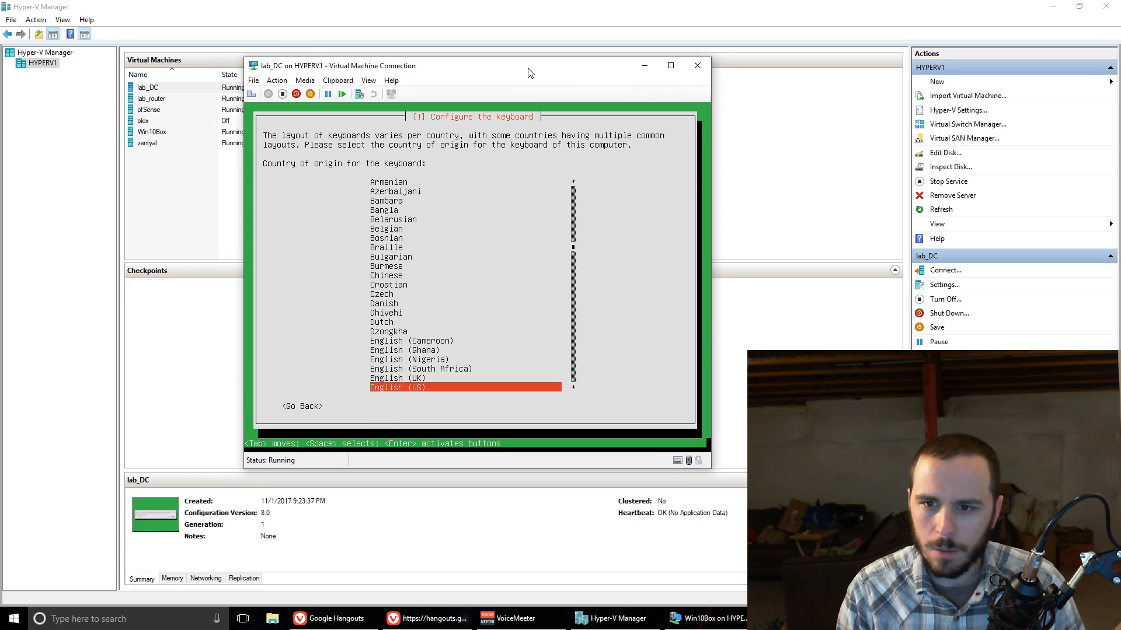
{"action": "key", "text": "Return"}
{"action": "key", "text": "Return"}
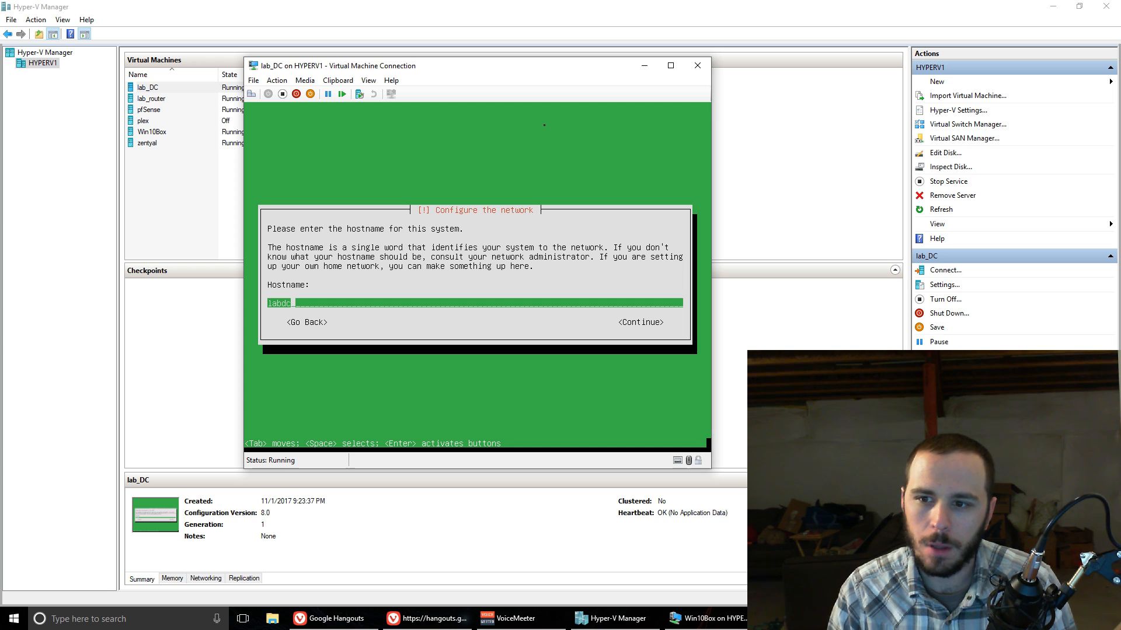
Step: Confirm labdc as the system's hostname and enter the username for the new account
{"action": "key", "text": "Tab"}
{"action": "key", "text": "Return"}
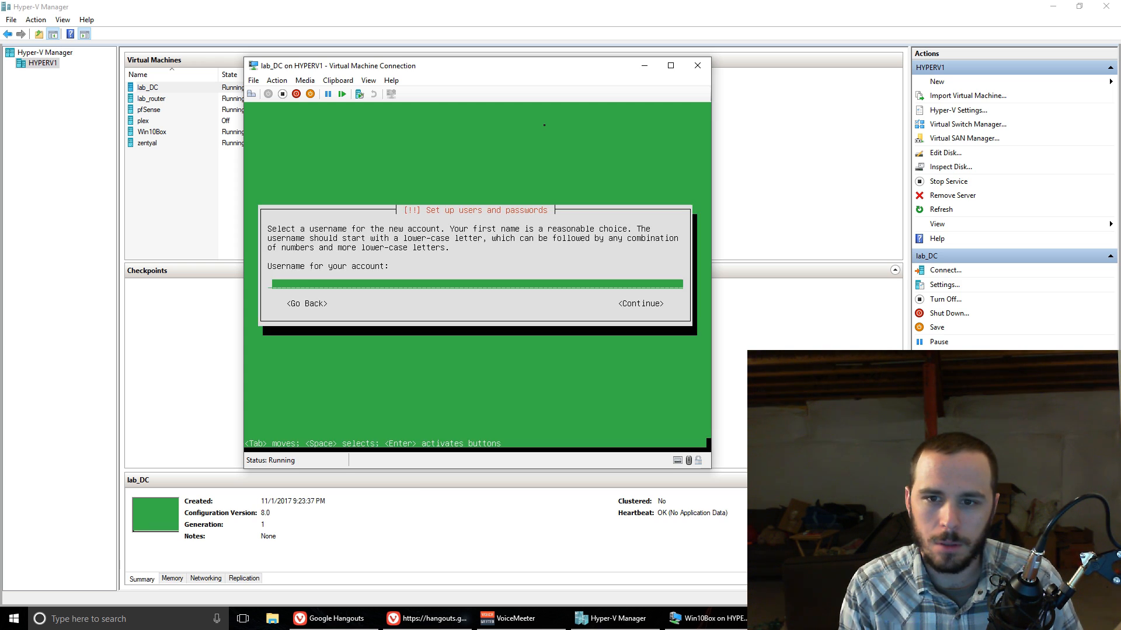
{"action": "type", "text": "zadmin"}
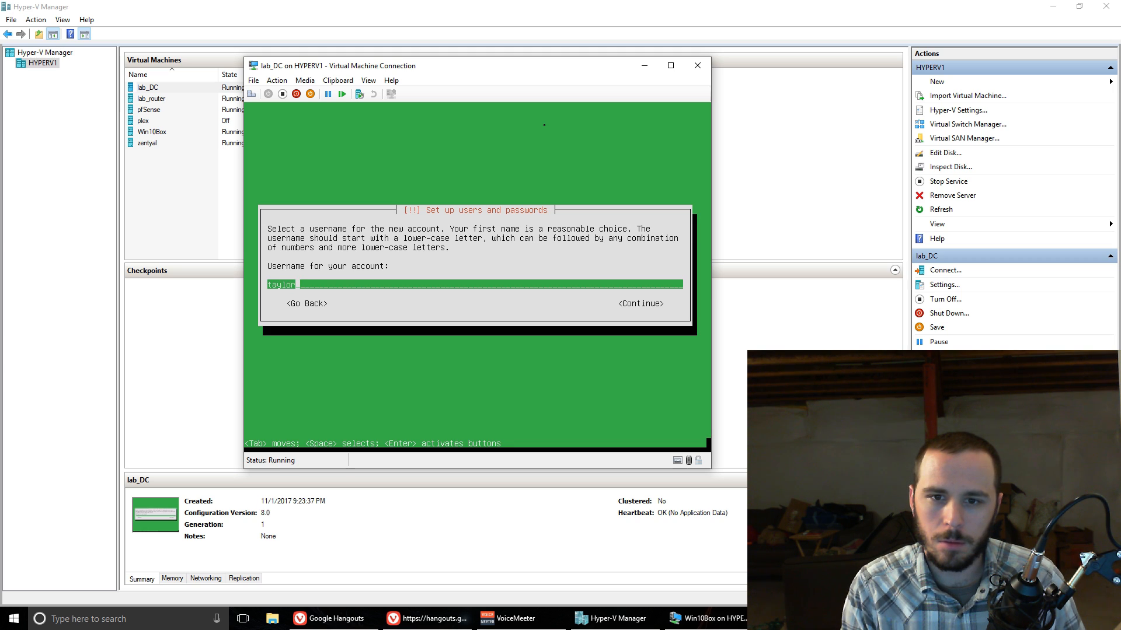
{"action": "key", "text": "Return"}
Step: Enter the new user's password and repeat it for verification
{"action": "type", "text": "********"}
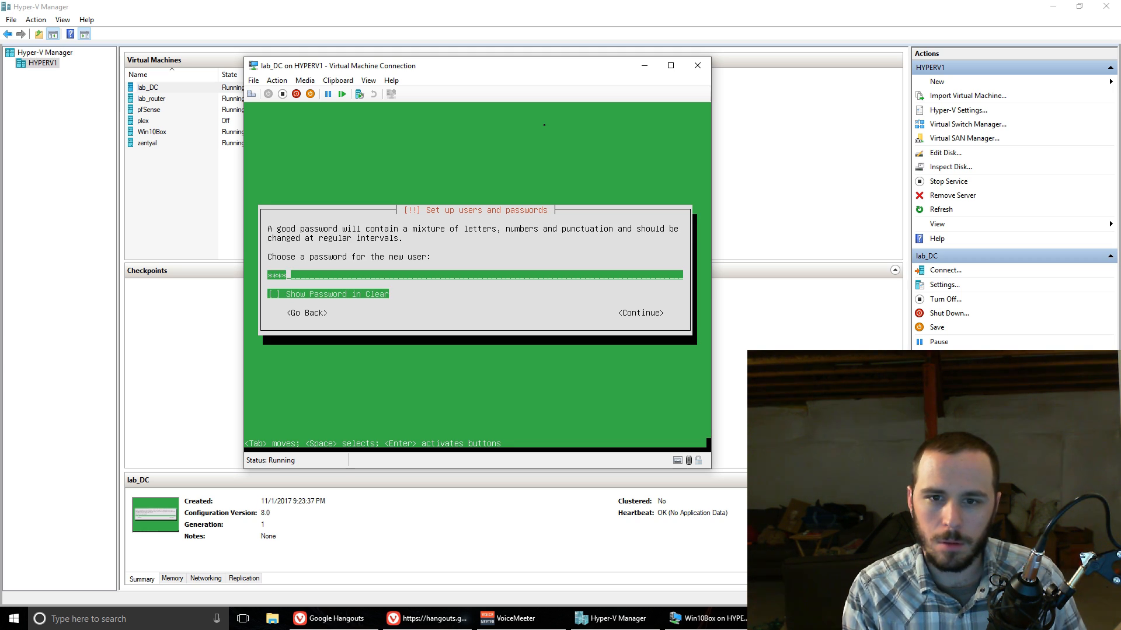
{"action": "key", "text": "Return"}
{"action": "type", "text": "********"}
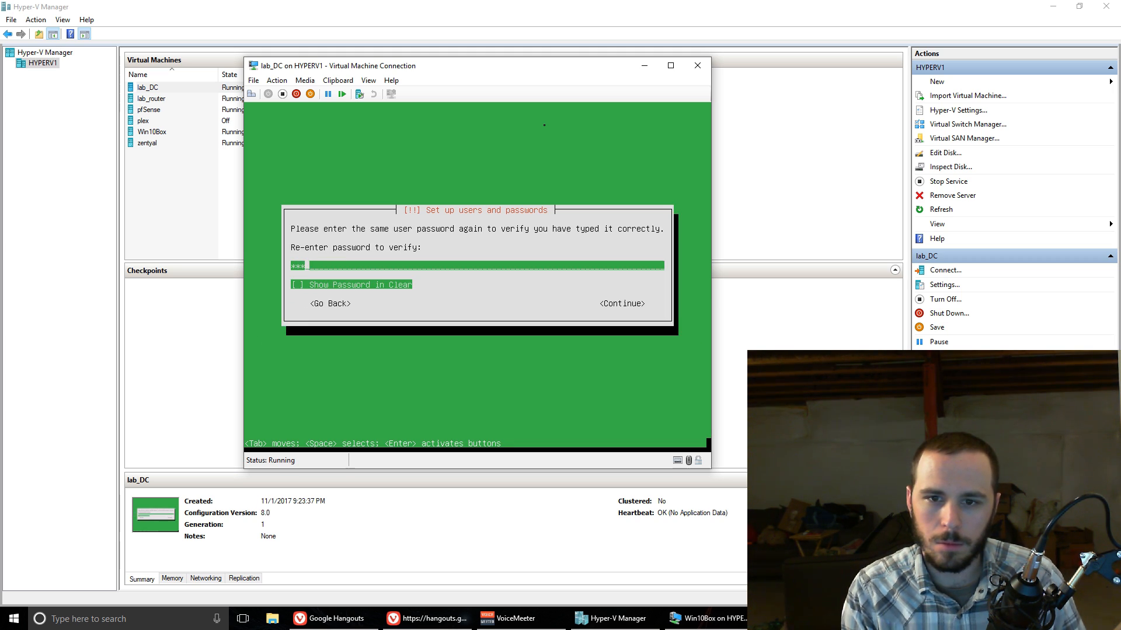
{"action": "key", "text": "Return"}
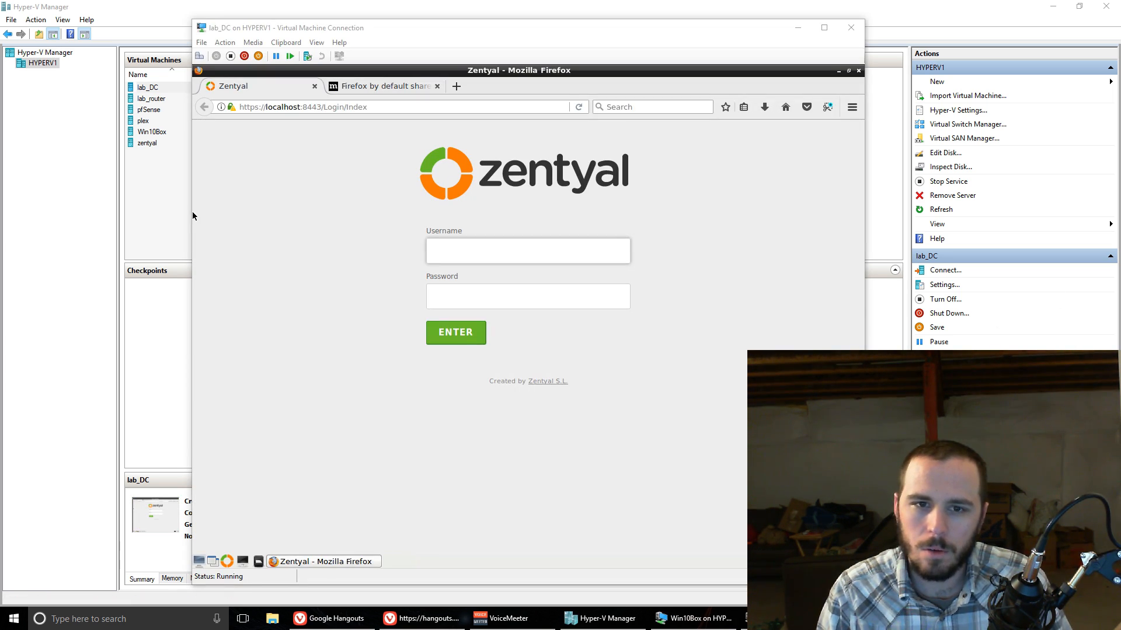
Step: Log in to the Zentyal web administration with the account's username and password, declining to save the login in Firefox
{"action": "left_click", "coordinate": [261, 269]}
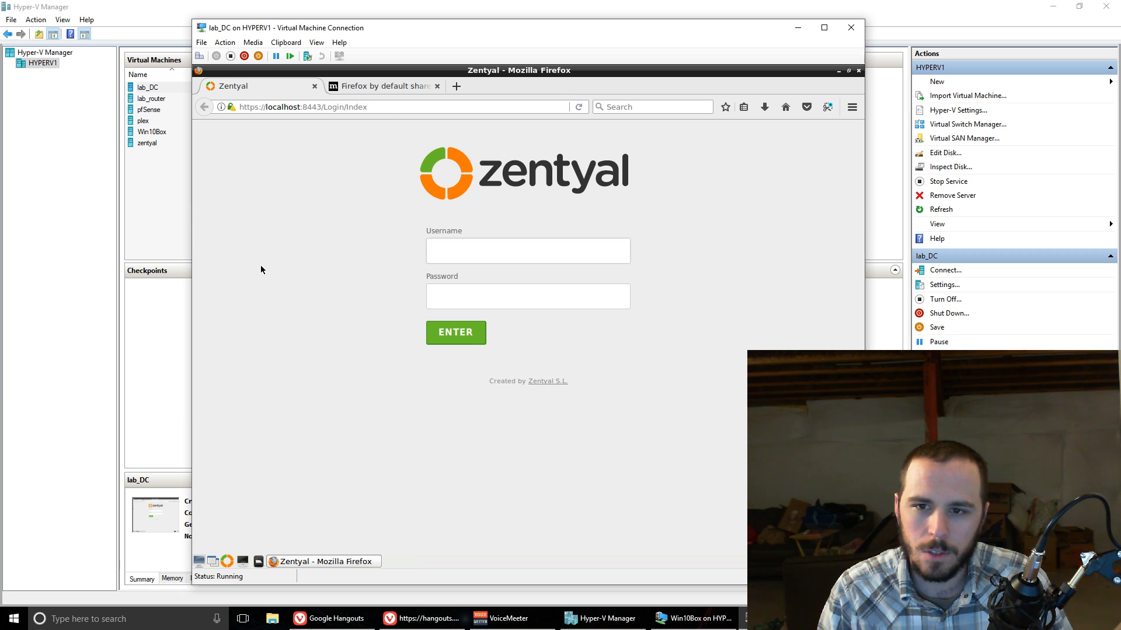
{"action": "left_click", "coordinate": [461, 244]}
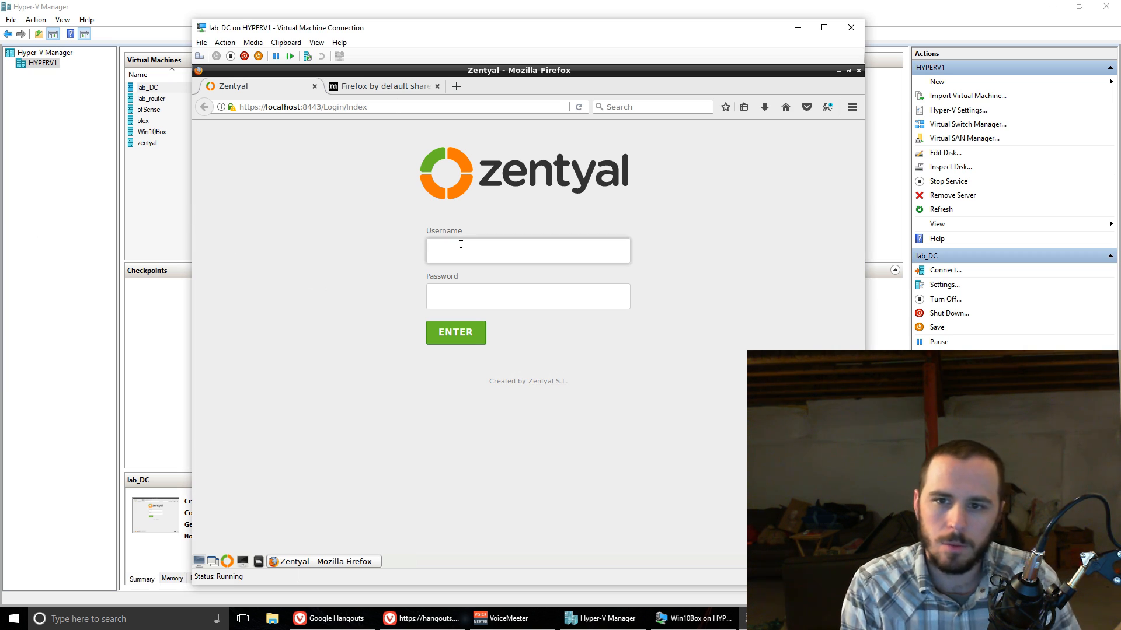
{"action": "type", "text": "tdav"}
{"action": "key", "text": "BackSpace"}
{"action": "key", "text": "BackSpace"}
{"action": "key", "text": "BackSpace"}
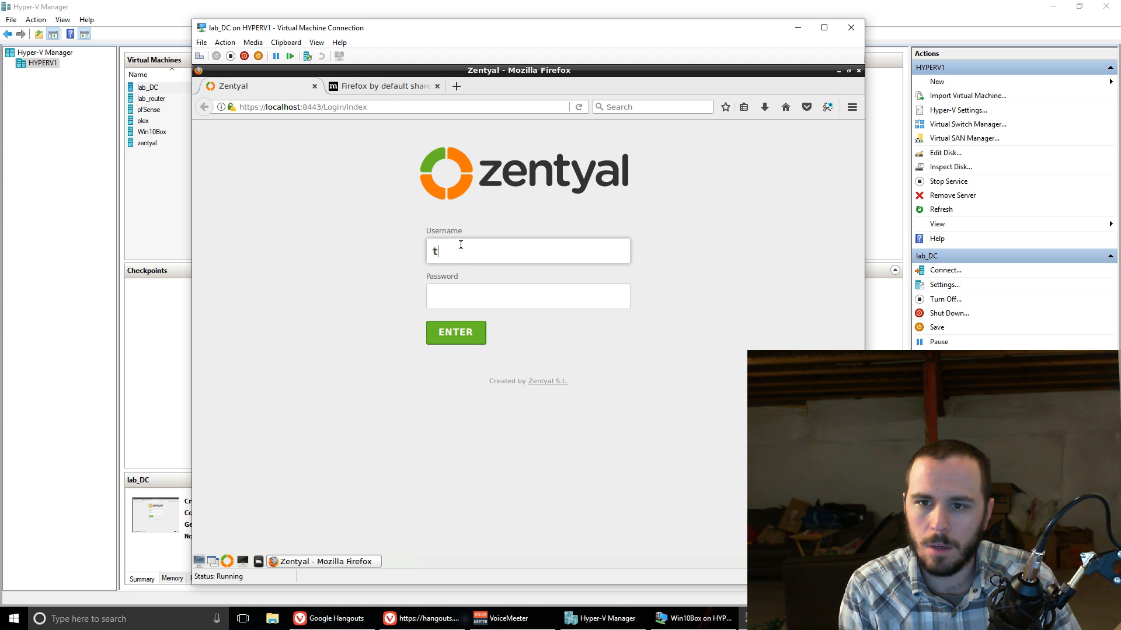
{"action": "type", "text": "aylor"}
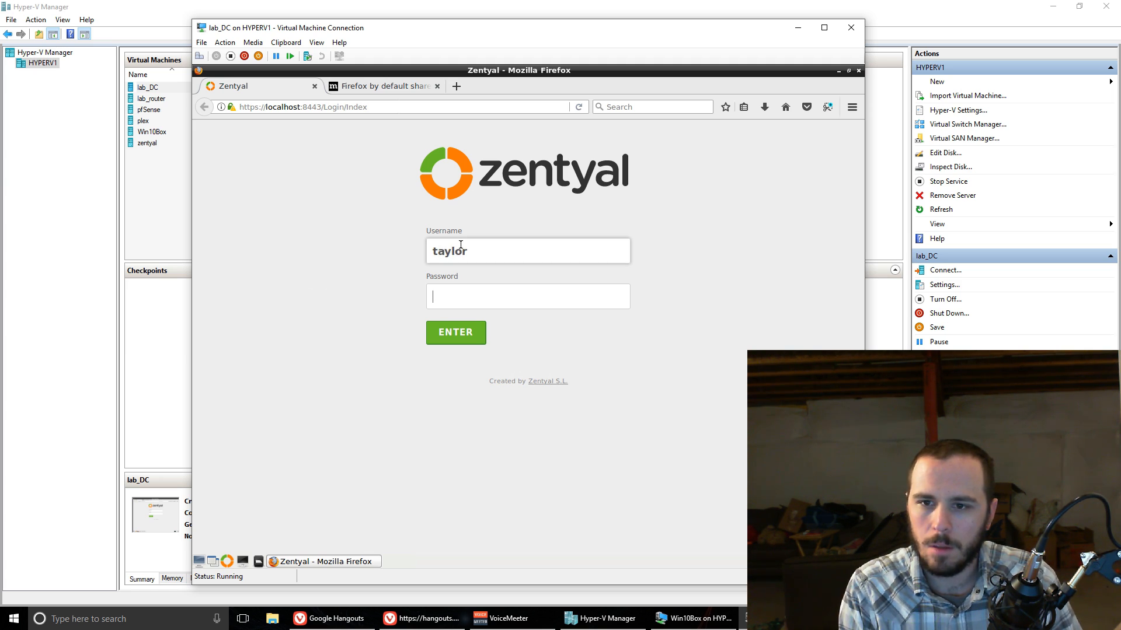
{"action": "type", "text": "********"}
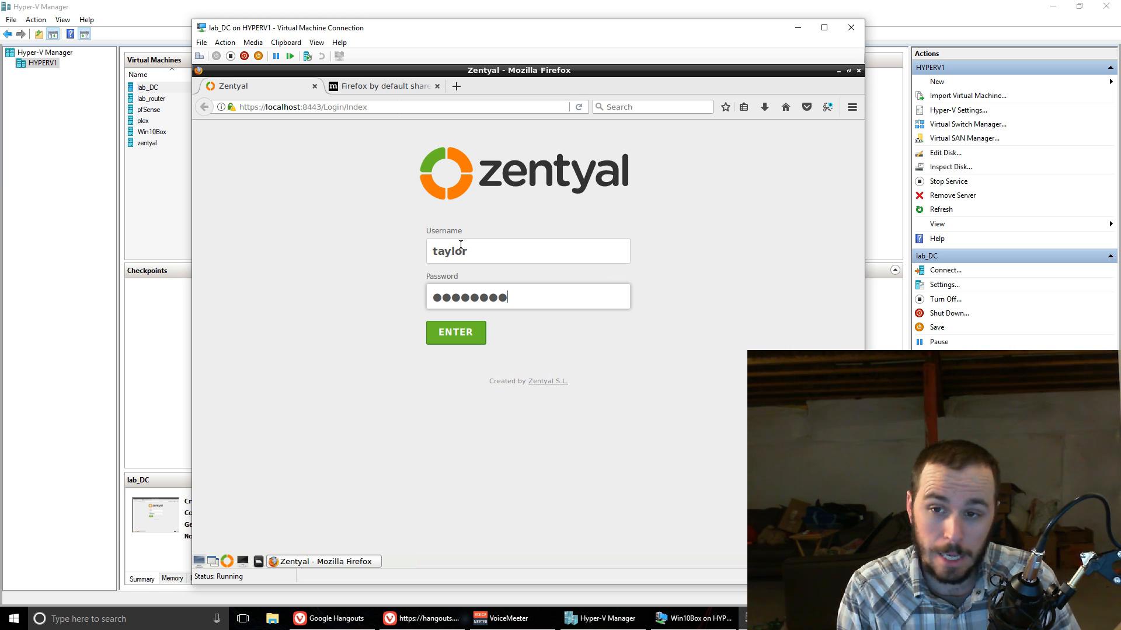
{"action": "key", "text": "Return"}
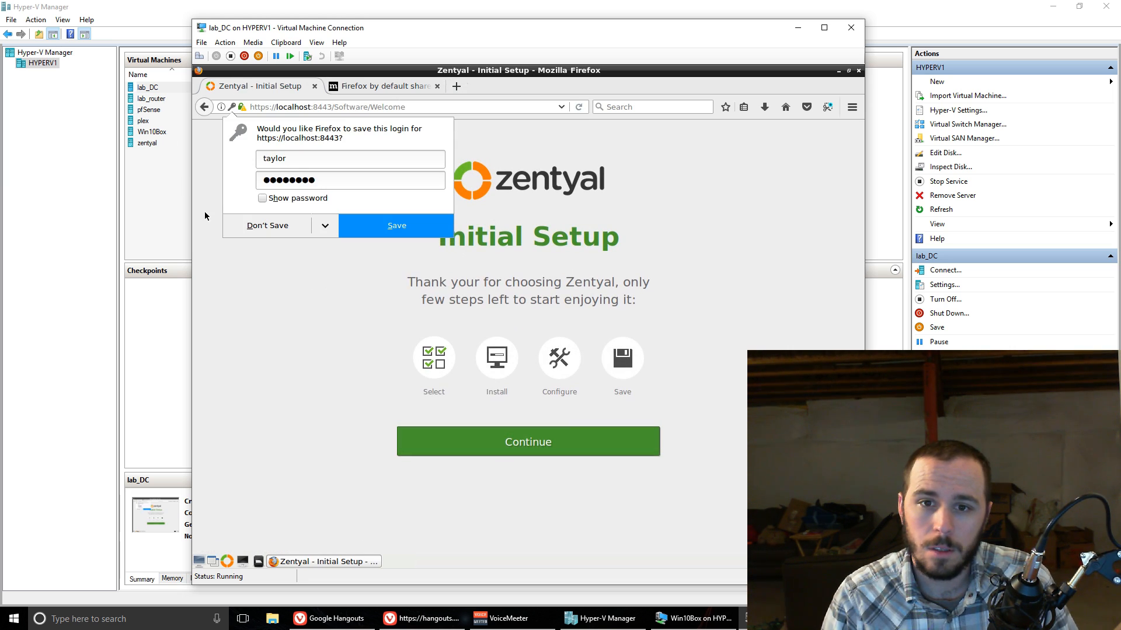
{"action": "left_click", "coordinate": [264, 227]}
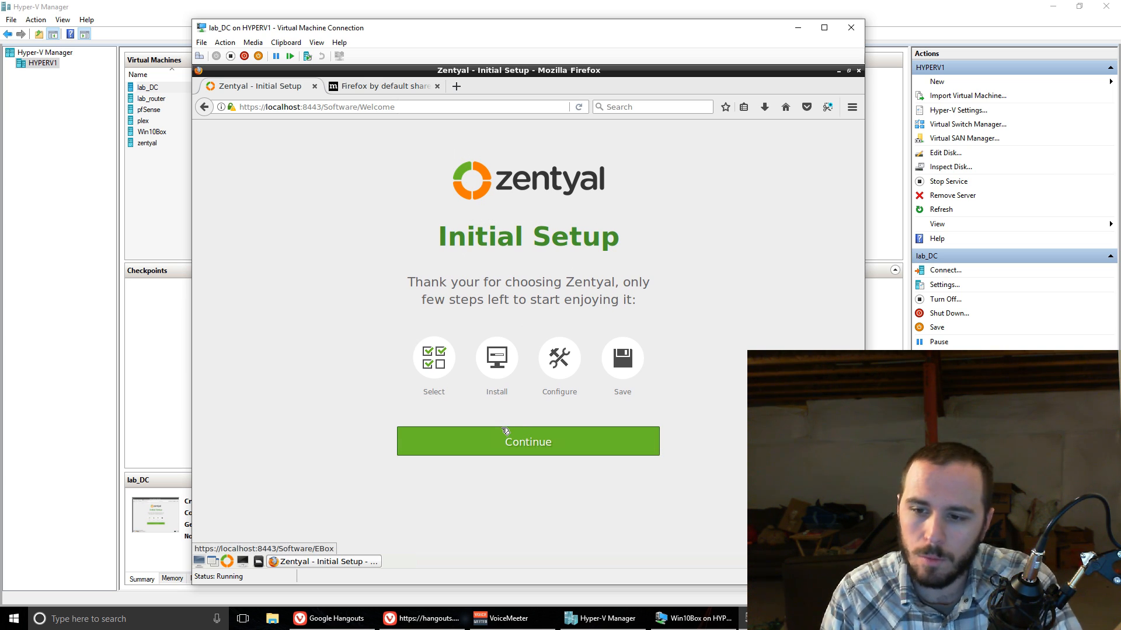
Step: Continue the initial setup and install the Domain Controller and File Sharing and DNS Server packages
{"action": "left_click", "coordinate": [504, 437]}
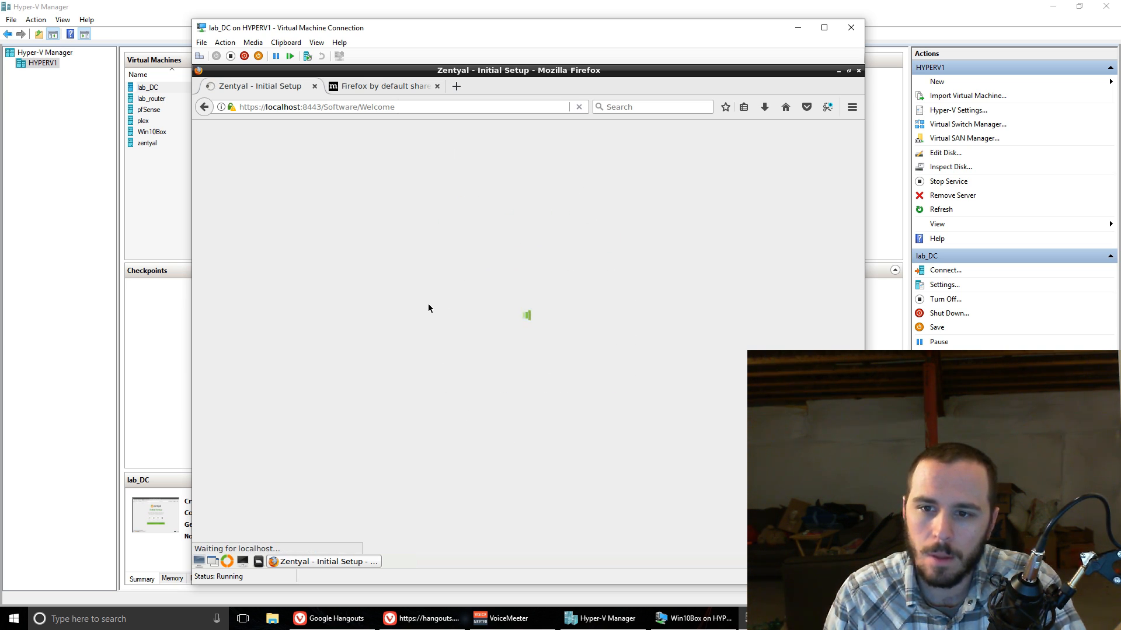
{"action": "left_click", "coordinate": [317, 262]}
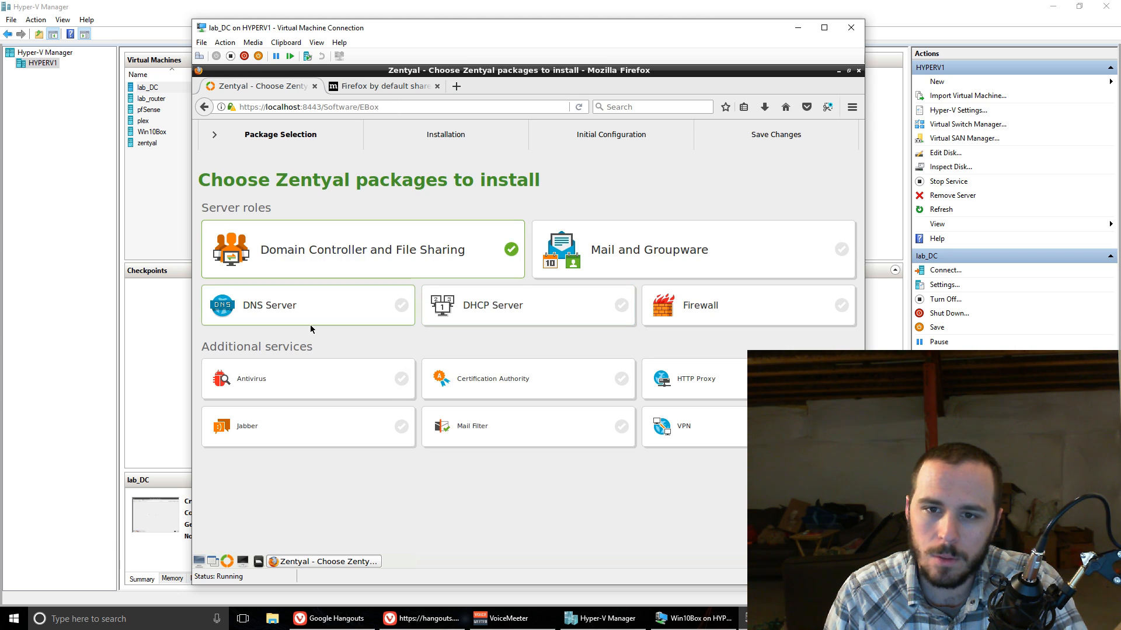
{"action": "left_click", "coordinate": [308, 314]}
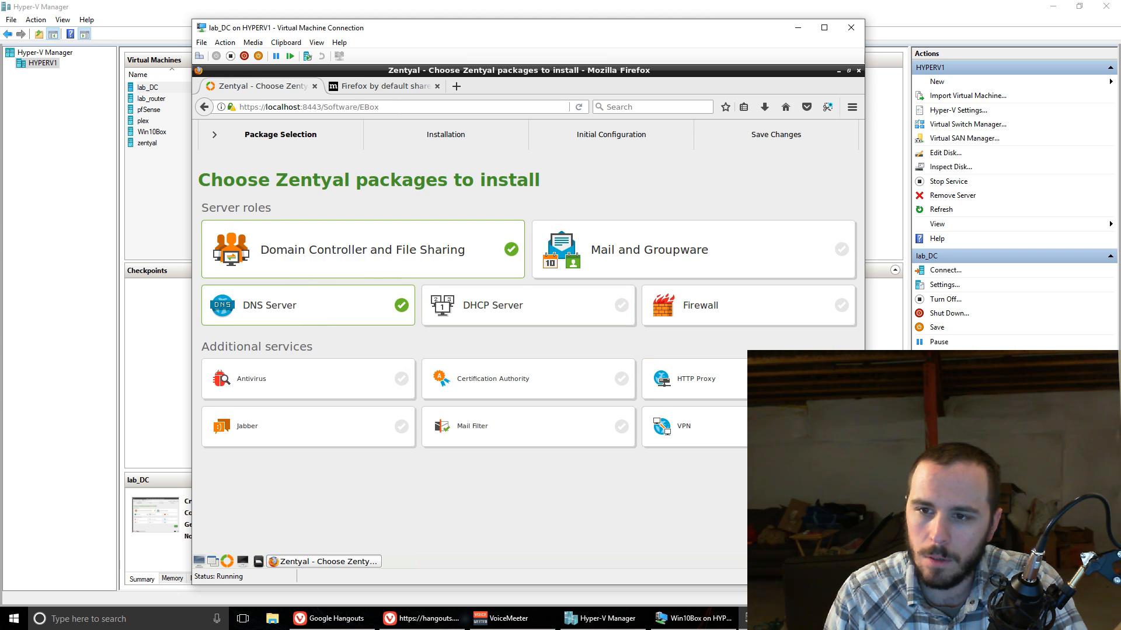
{"action": "left_click", "coordinate": [821, 484]}
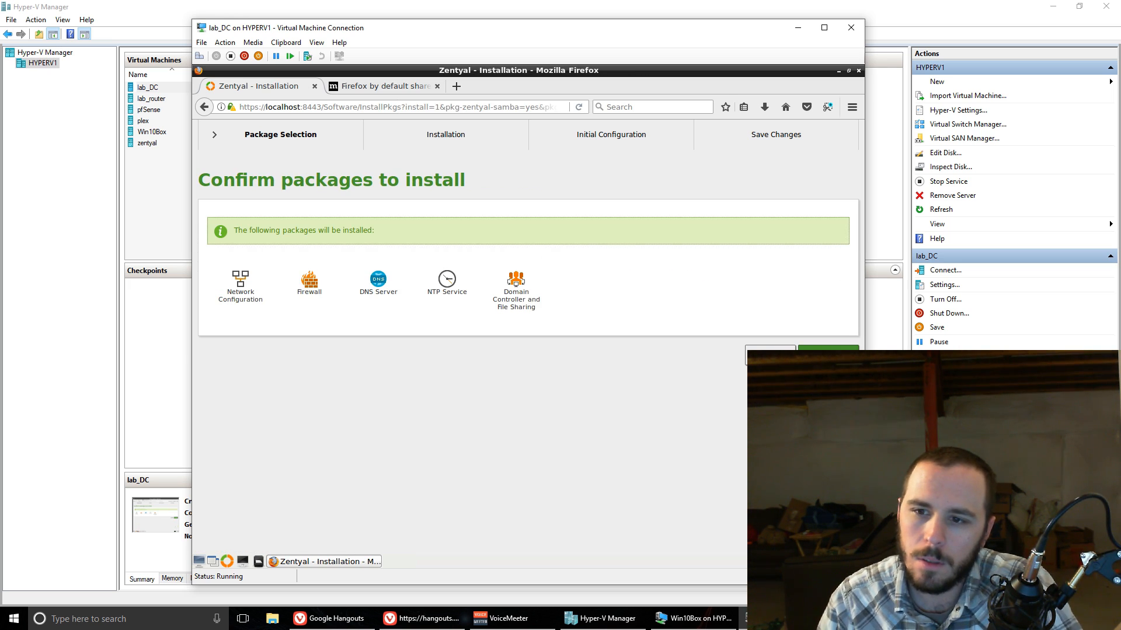
{"action": "left_click", "coordinate": [828, 356]}
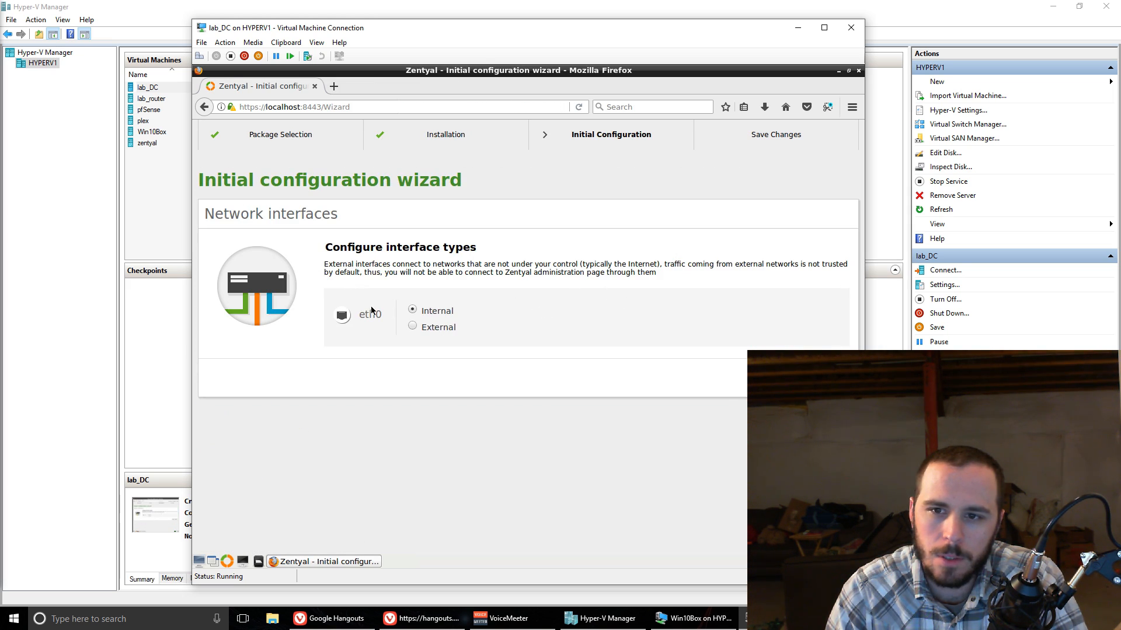
Step: Keep eth0 as an internal interface and give it a static configuration with IP address 192.168.1.2
{"action": "left_click", "coordinate": [832, 379]}
{"action": "left_click", "coordinate": [447, 313]}
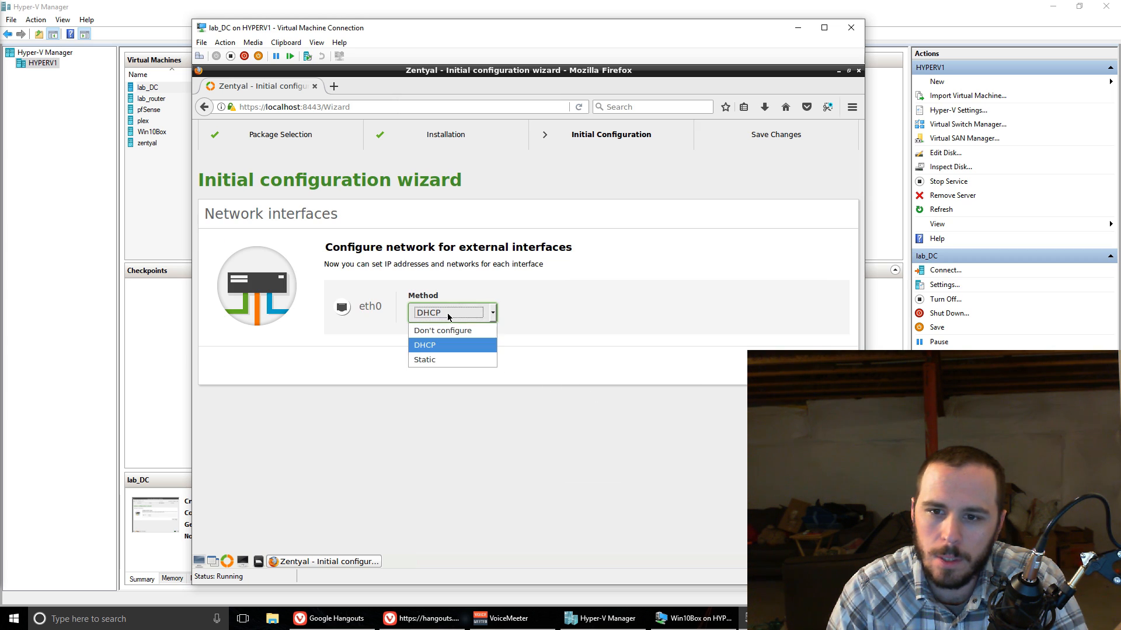
{"action": "left_click", "coordinate": [449, 361]}
{"action": "left_click", "coordinate": [547, 313]}
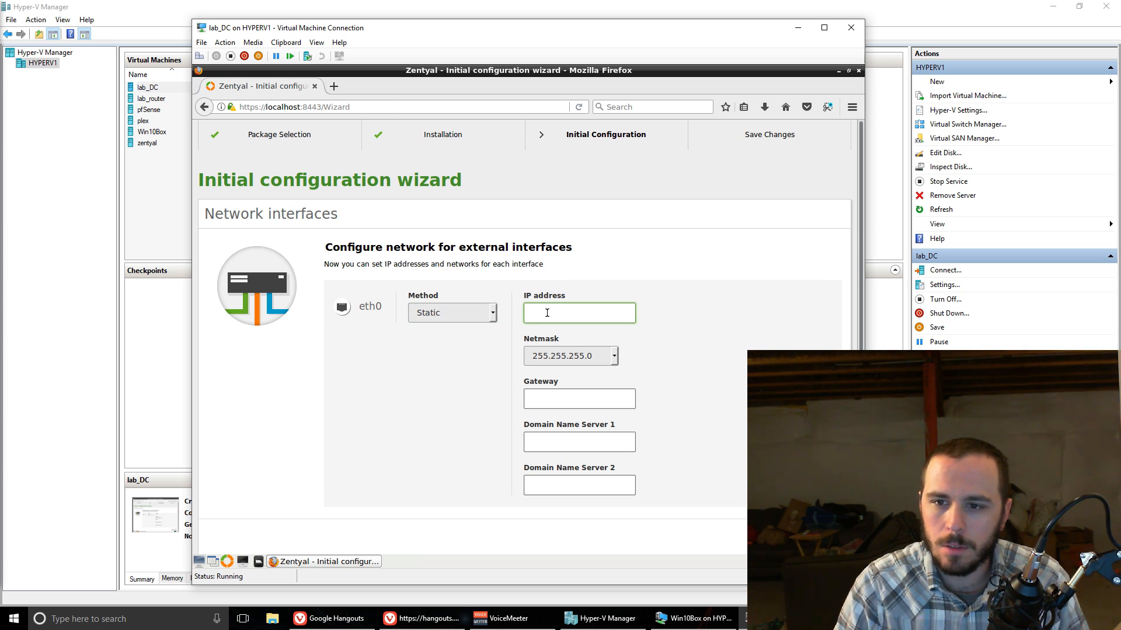
{"action": "type", "text": "19"}
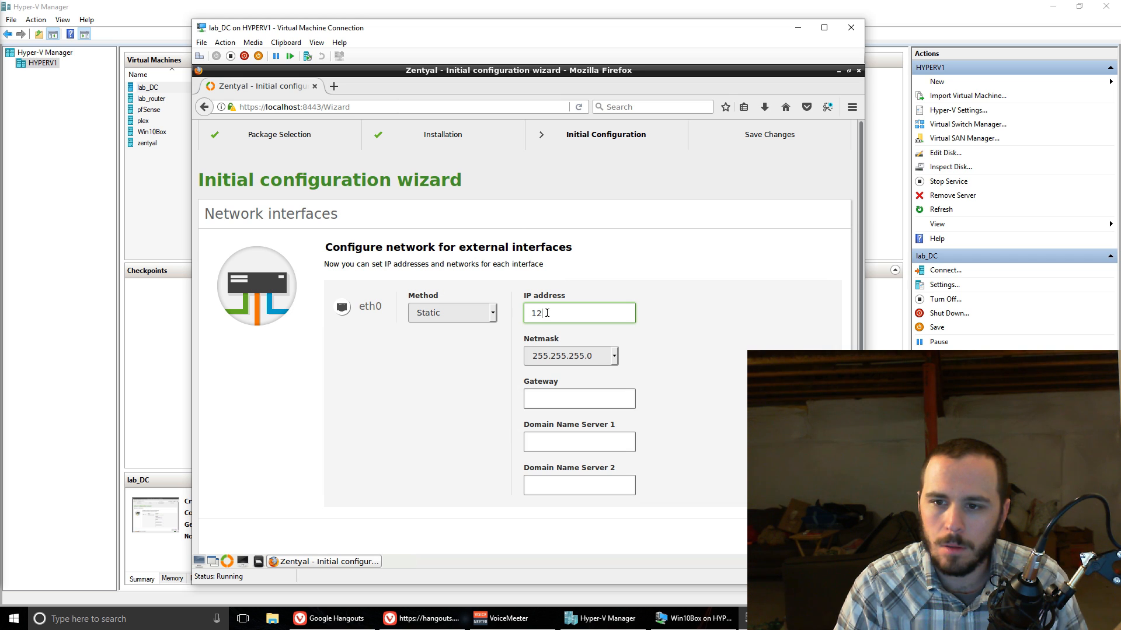
{"action": "type", "text": "2.168.1.2"}
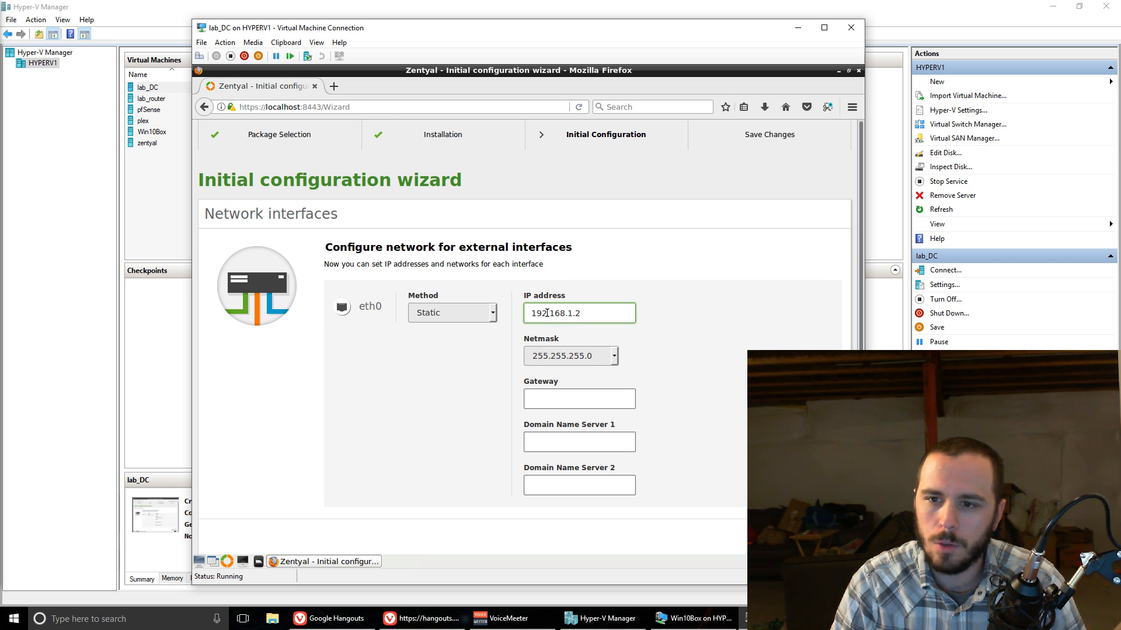
Step: Set the gateway to 192.168.1.1 and Domain Name Server 1 to 10.0.10.1, and continue to the server type settings
{"action": "left_click", "coordinate": [585, 396]}
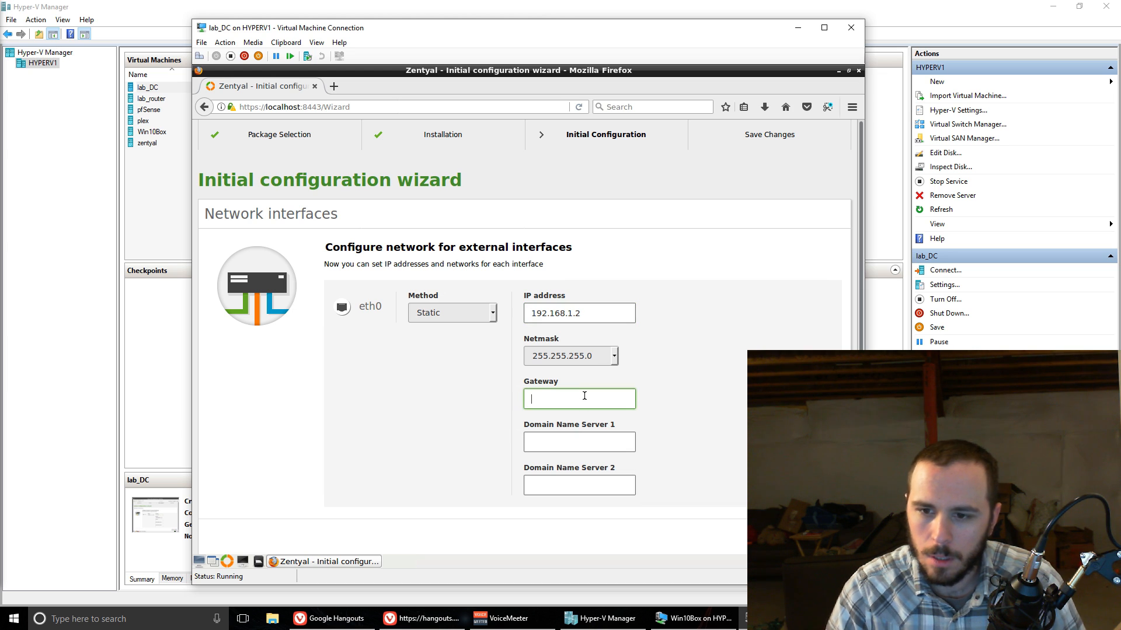
{"action": "type", "text": "192.168.1.1"}
{"action": "key", "text": "Tab"}
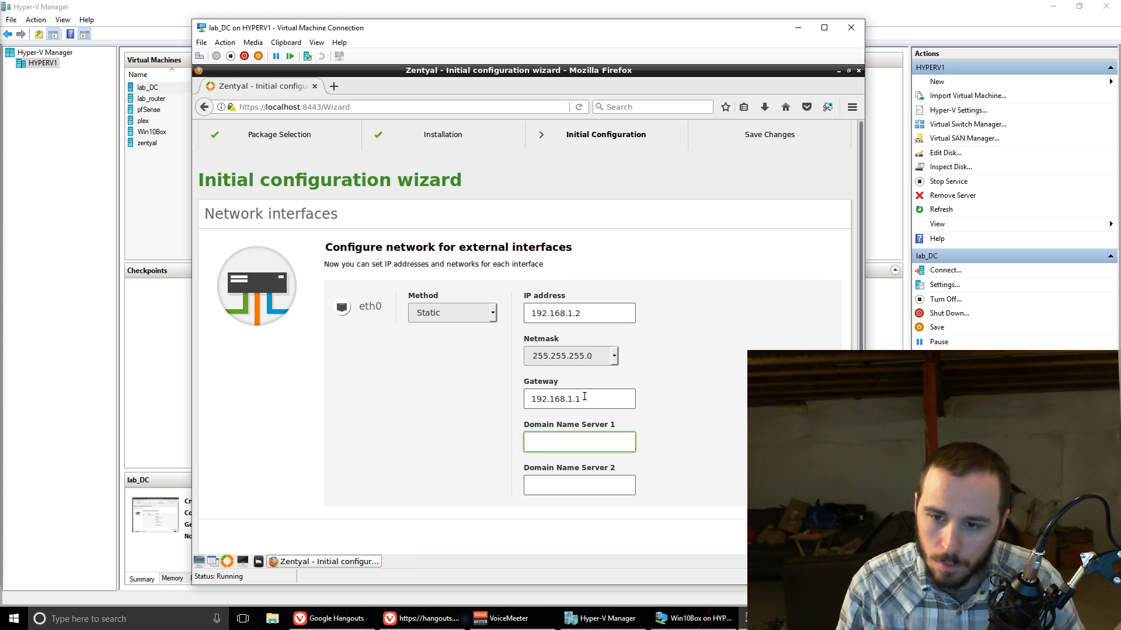
{"action": "type", "text": "10.0.10.1"}
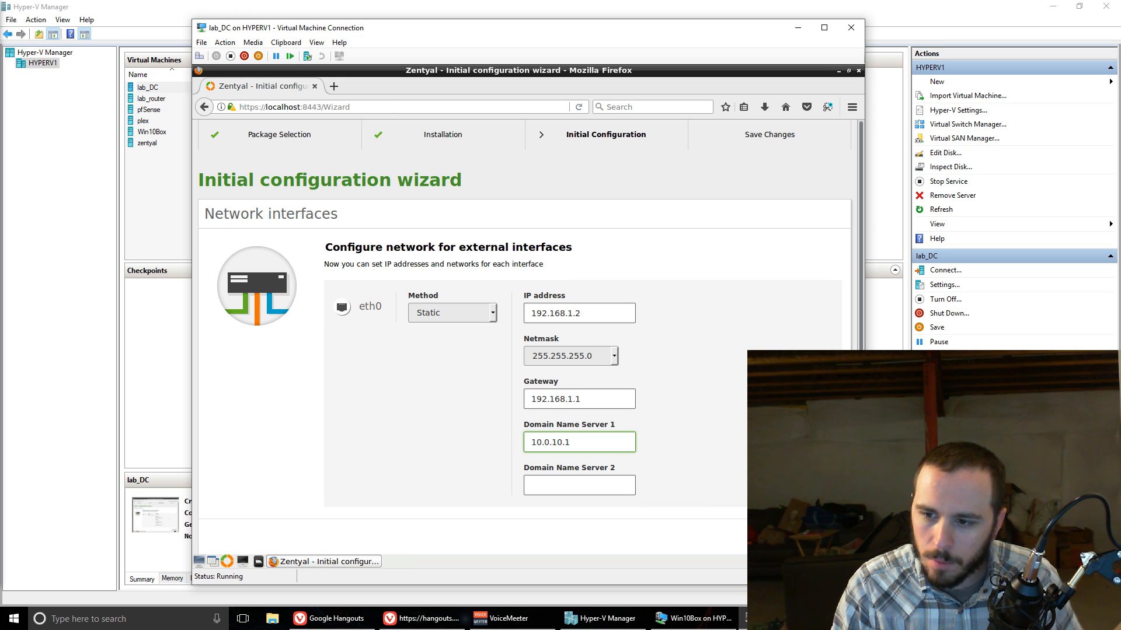
{"action": "left_click", "coordinate": [820, 537]}
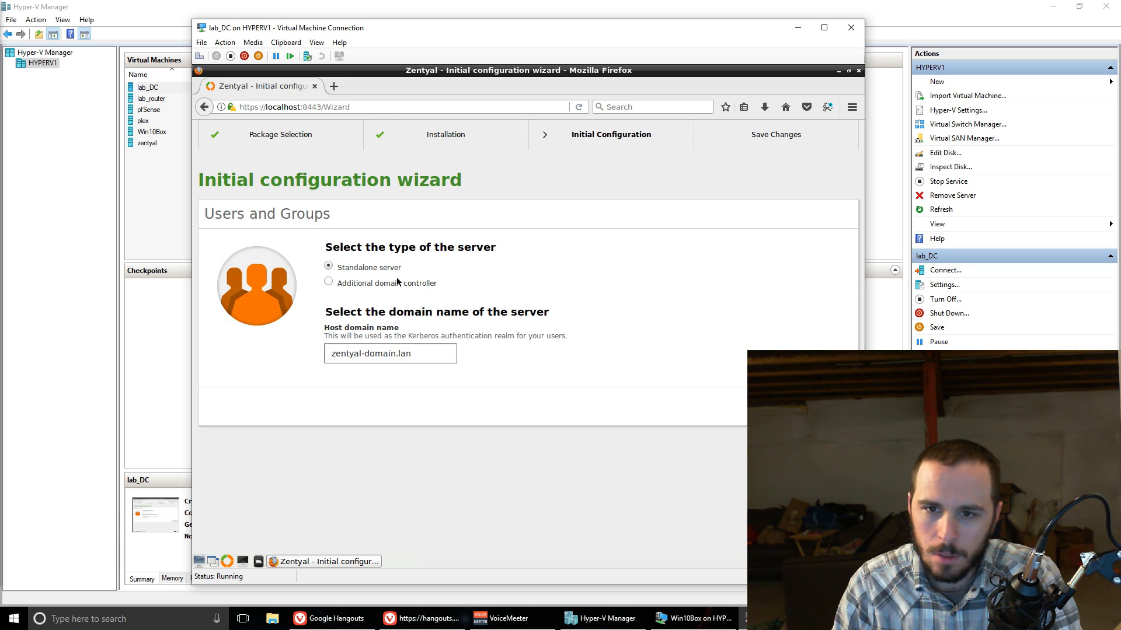
Step: Set the standalone server's host domain name to labnet.local and accept the resulting hostname change
{"action": "left_click", "coordinate": [429, 349]}
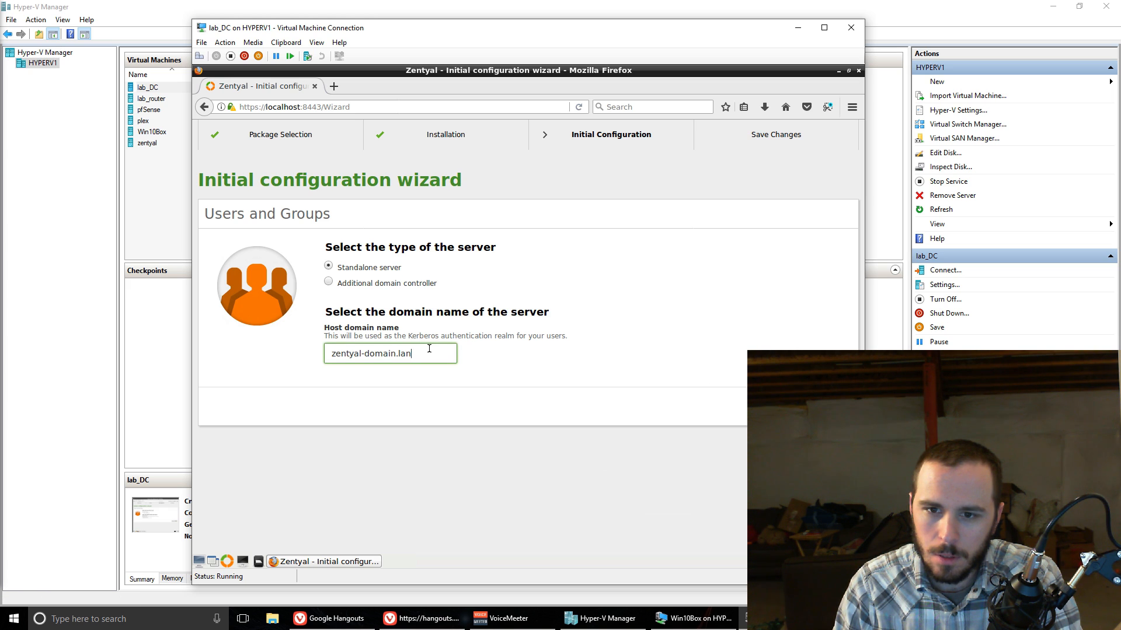
{"action": "key", "text": "ctrl+a"}
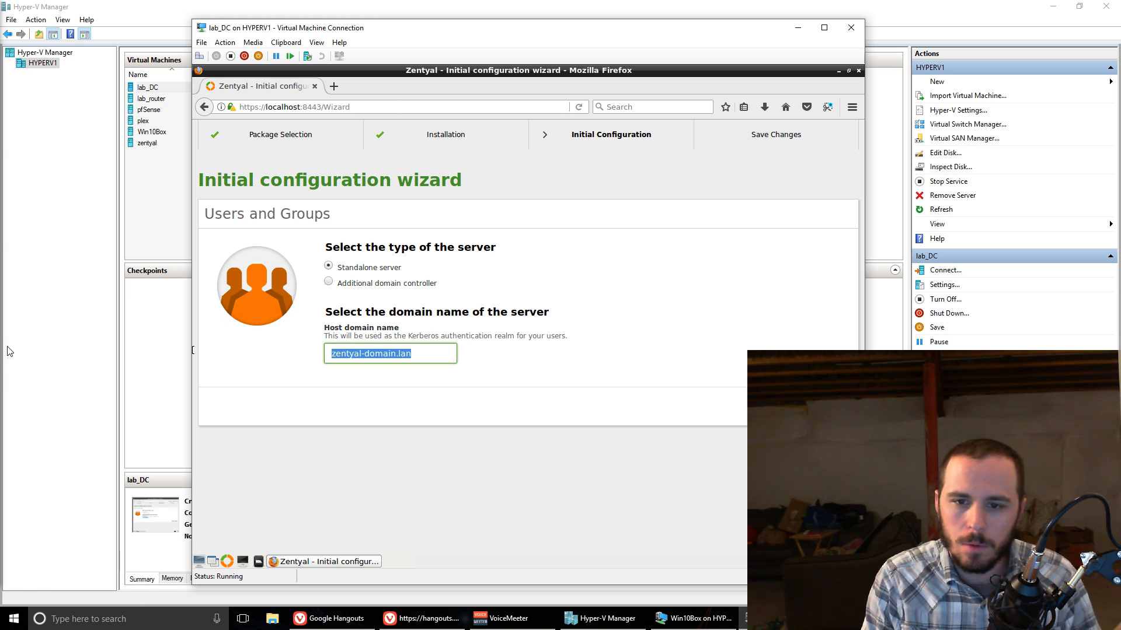
{"action": "type", "text": "lab"}
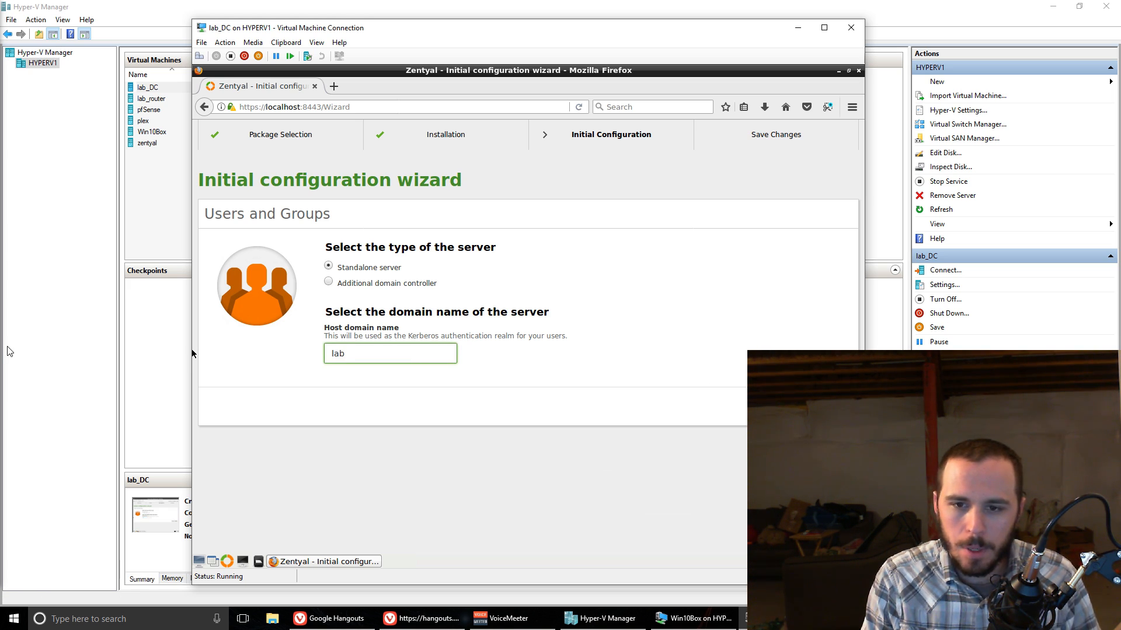
{"action": "type", "text": "net.local"}
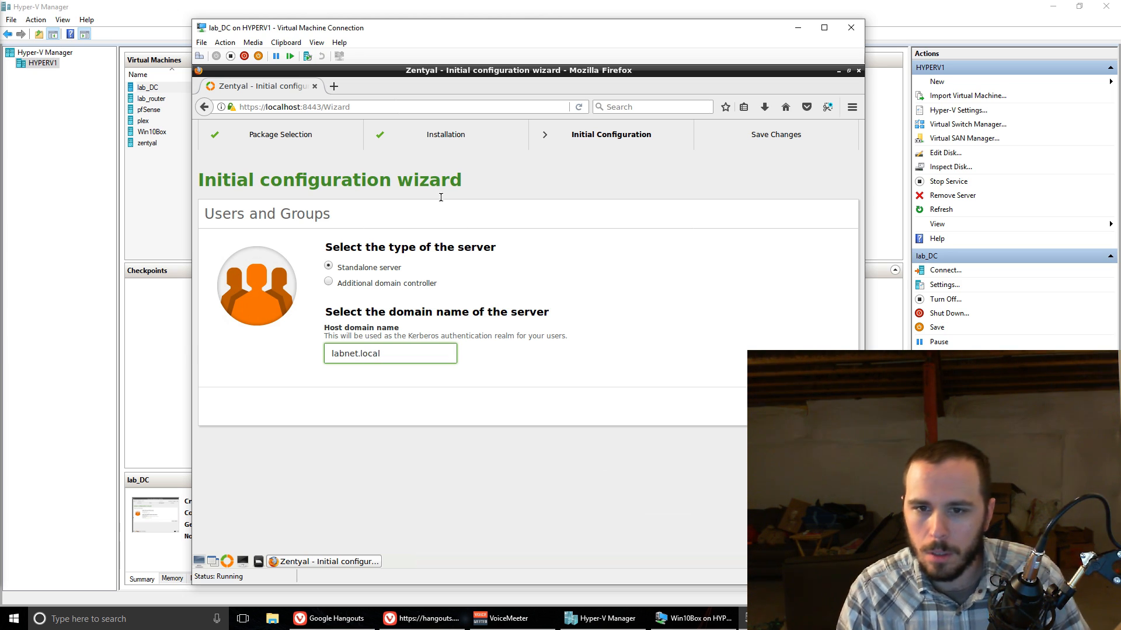
{"action": "key", "text": "Return"}
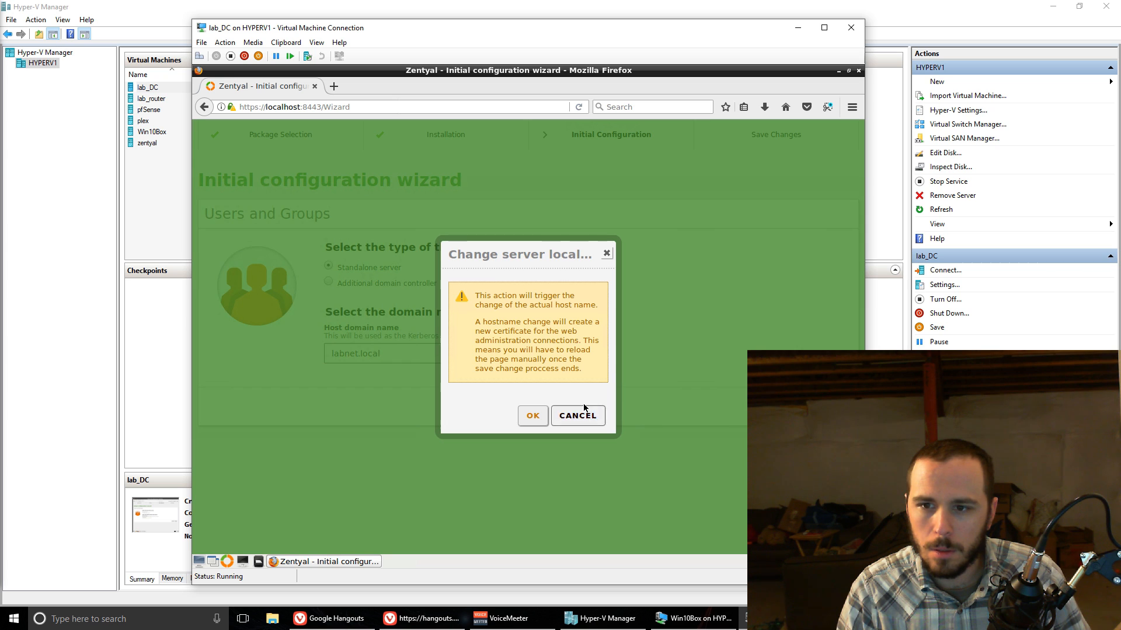
{"action": "left_click", "coordinate": [533, 417]}
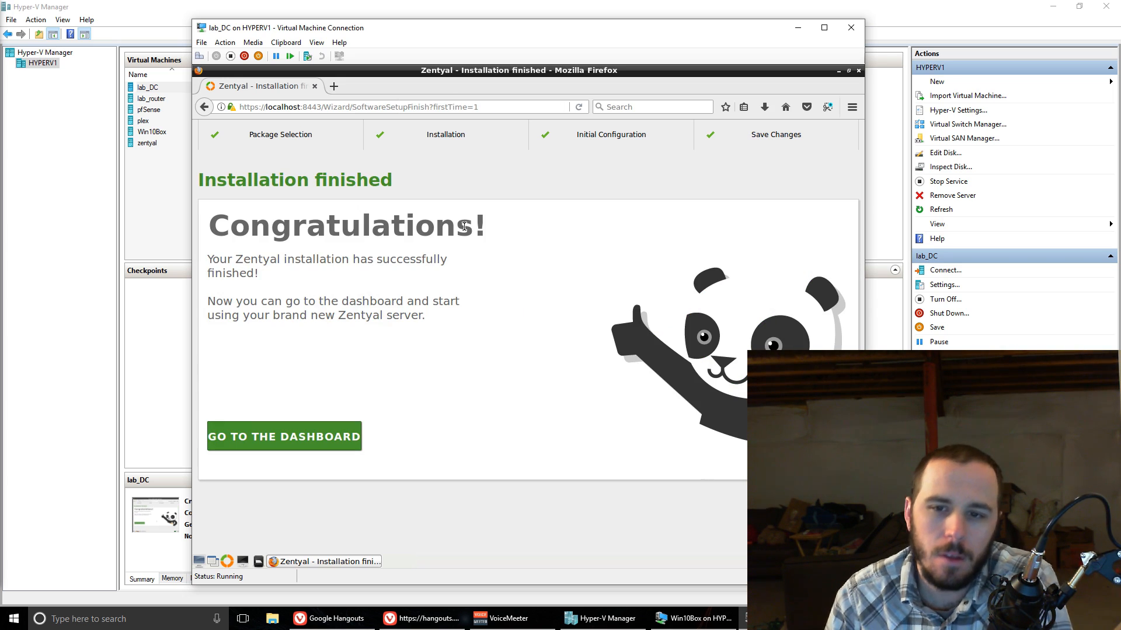
Step: Continue from the finished installation to the dashboard's DNS settings, and open a terminal window placed over the middle of the page
{"action": "left_click", "coordinate": [321, 447]}
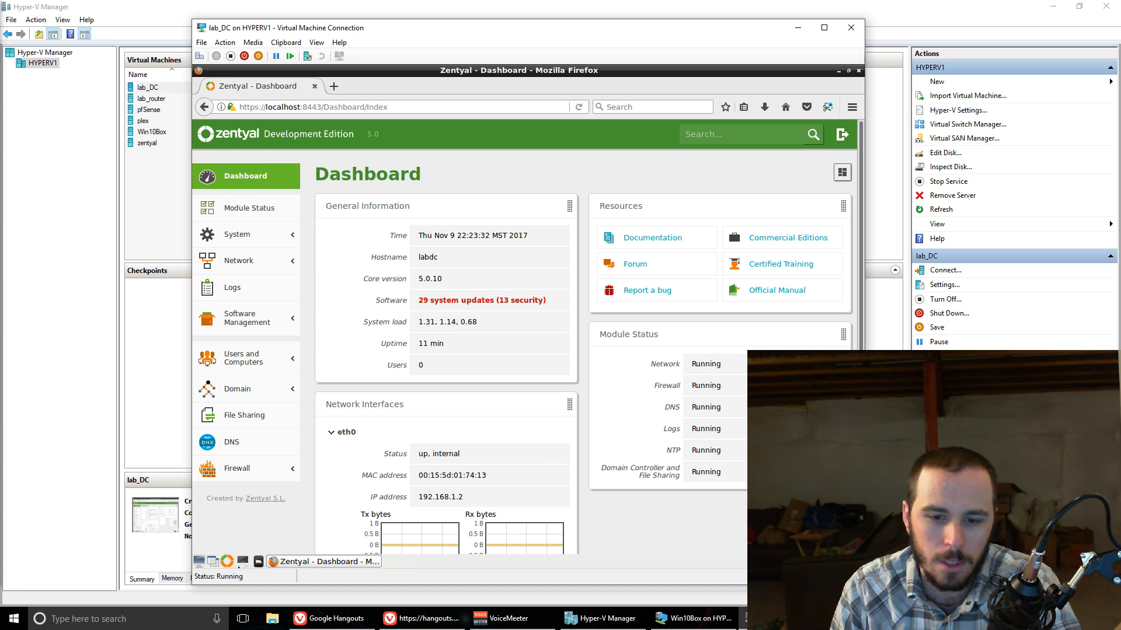
{"action": "left_click", "coordinate": [244, 448]}
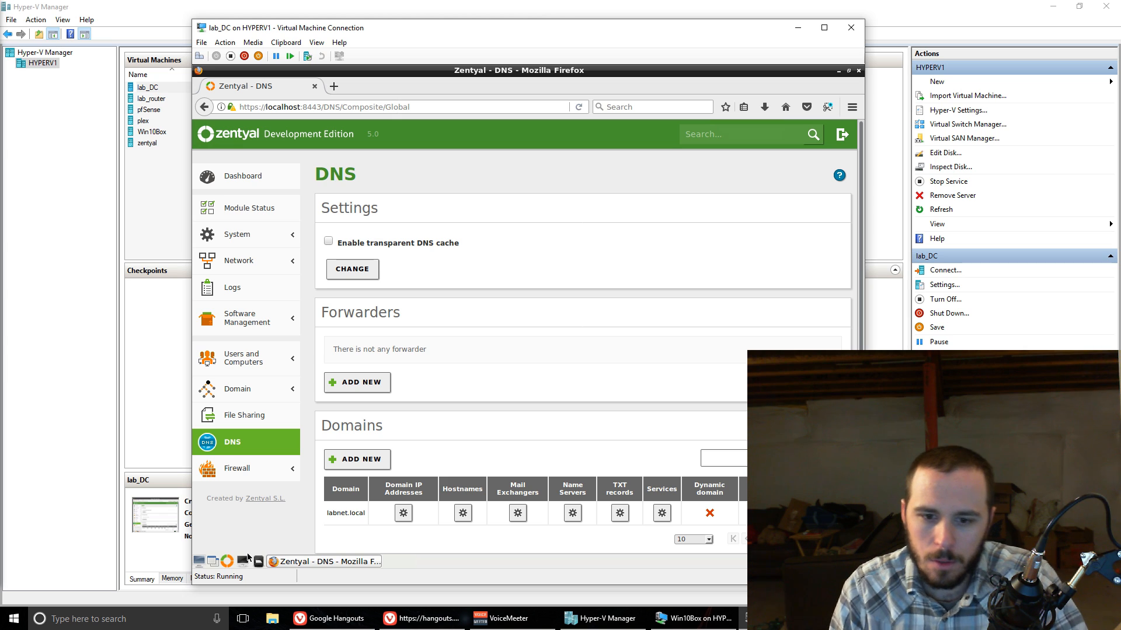
{"action": "left_click", "coordinate": [247, 558]}
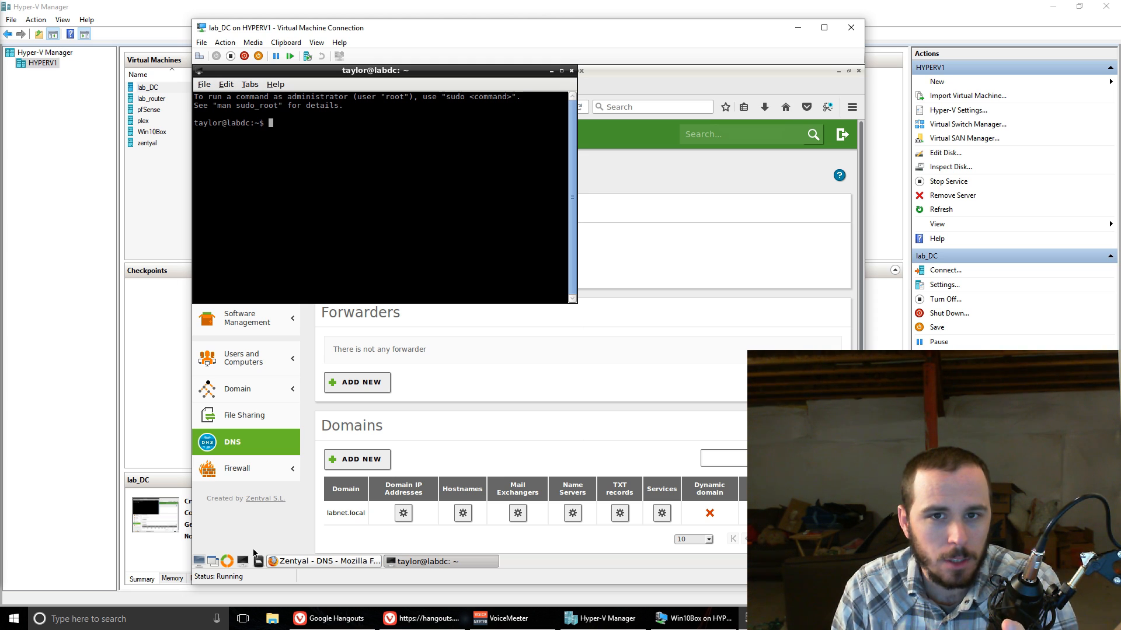
{"action": "left_click_drag", "start_coordinate": [394, 70], "coordinate": [576, 169]}
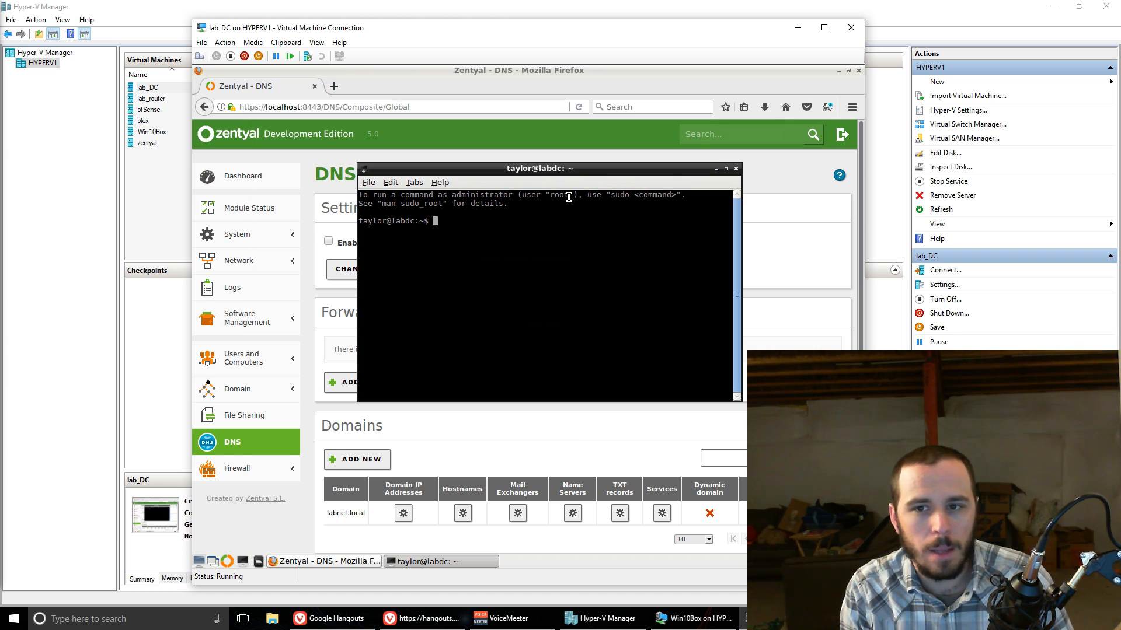
Step: Try to change to the directory /ect/bind/ in the terminal
{"action": "type", "text": "cd "}
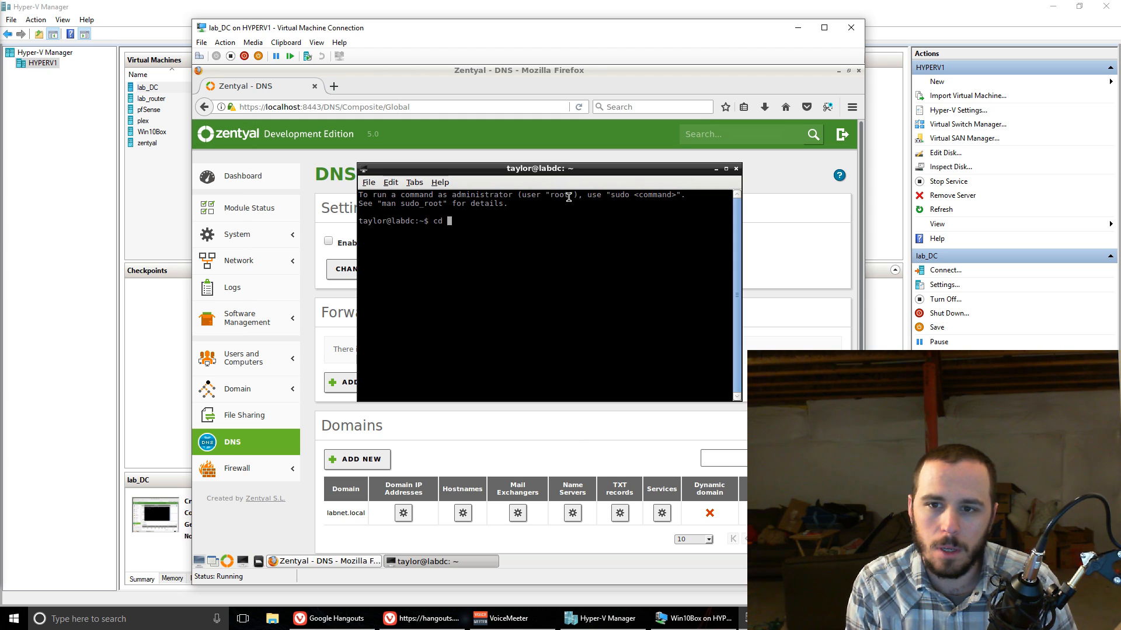
{"action": "type", "text": "/ect/"}
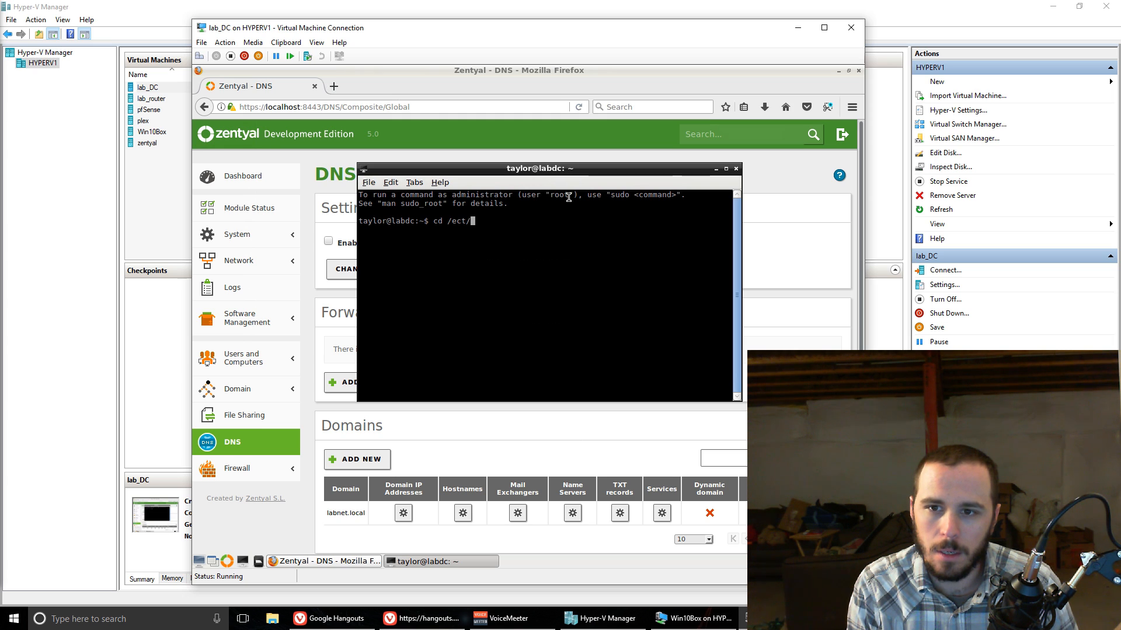
{"action": "type", "text": "bind/"}
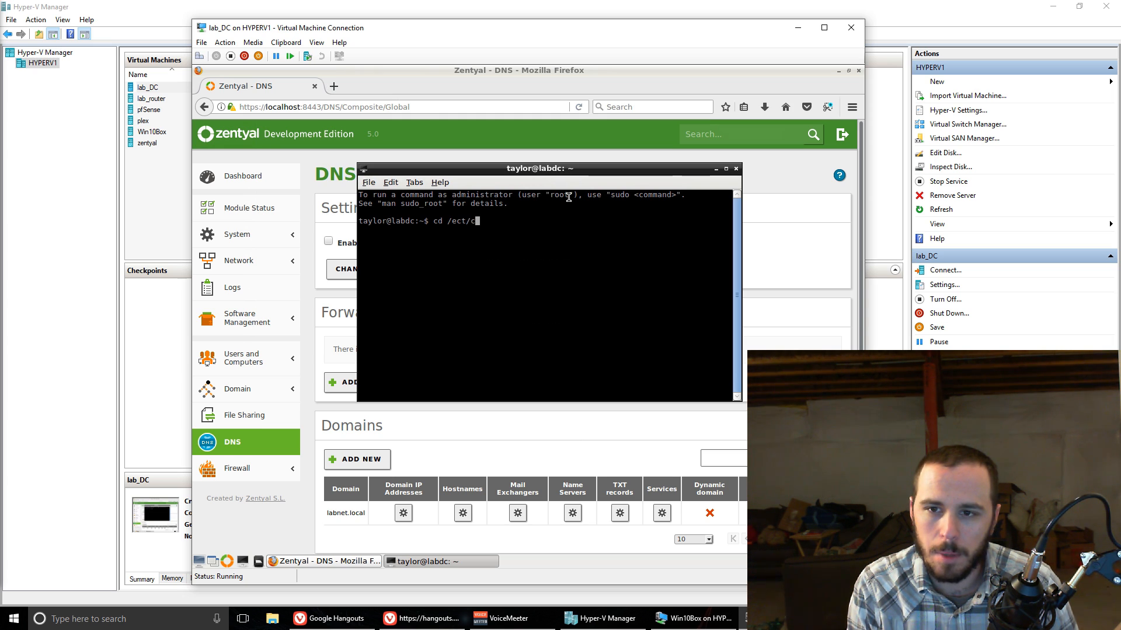
{"action": "key", "text": "Return"}
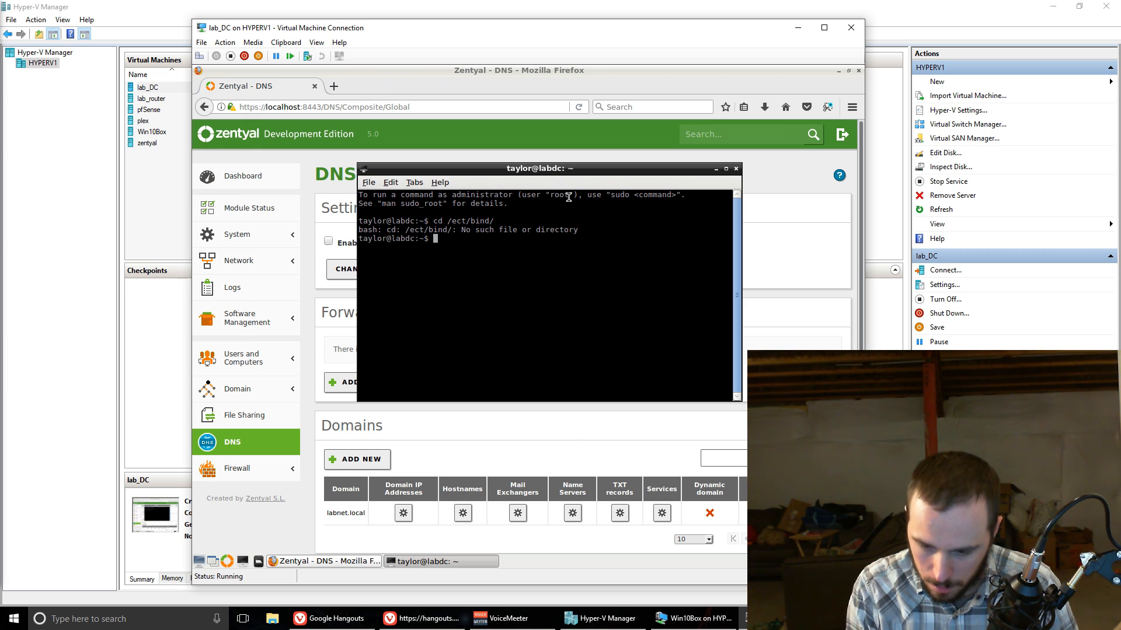
Step: Change the terminal's working directory to /etc/bind
{"action": "type", "text": "cd ."}
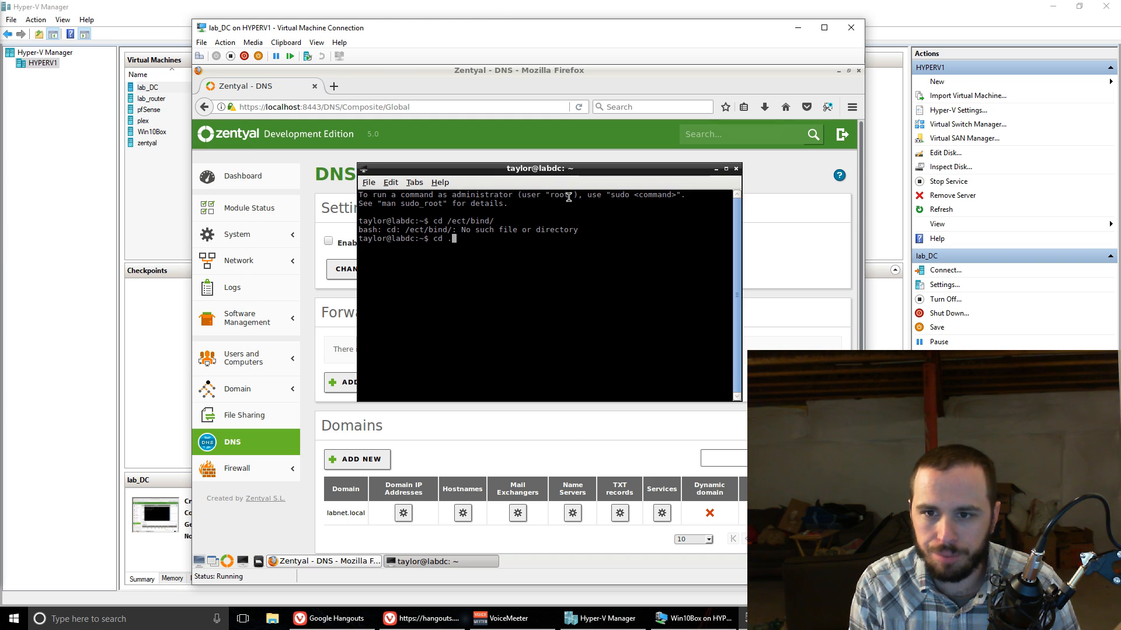
{"action": "type", "text": "etc/bind"}
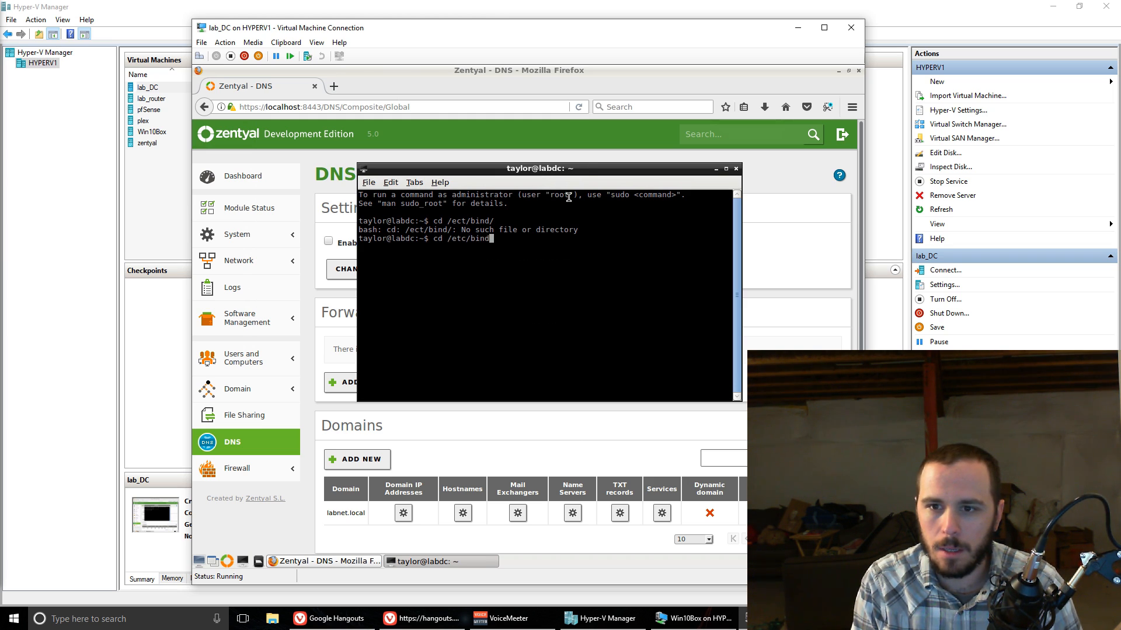
{"action": "key", "text": "Return"}
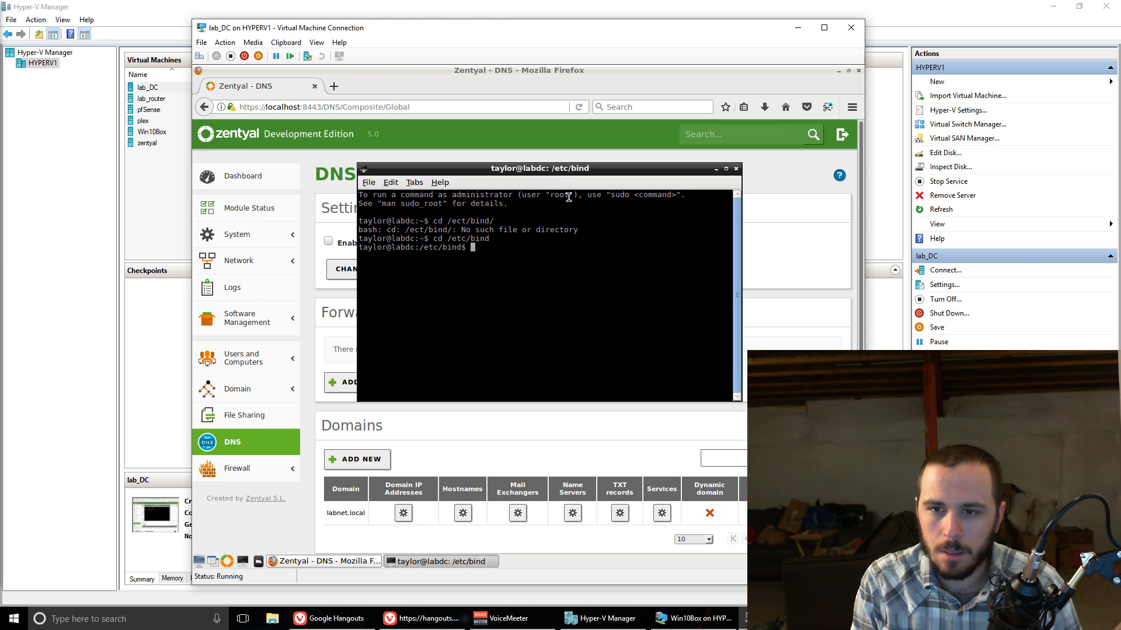
Step: Open named.conf.local in nano with sudo rights, entering the account password for authorization
{"action": "type", "text": "sudo nano named/"}
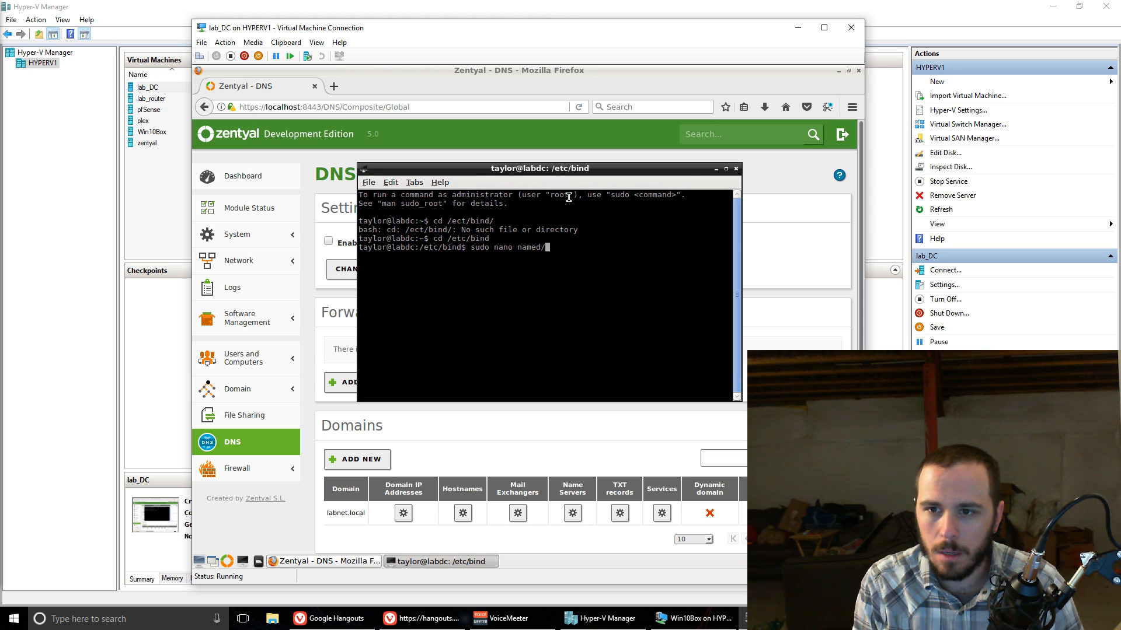
{"action": "key", "text": "BackSpace"}
{"action": "type", "text": "."}
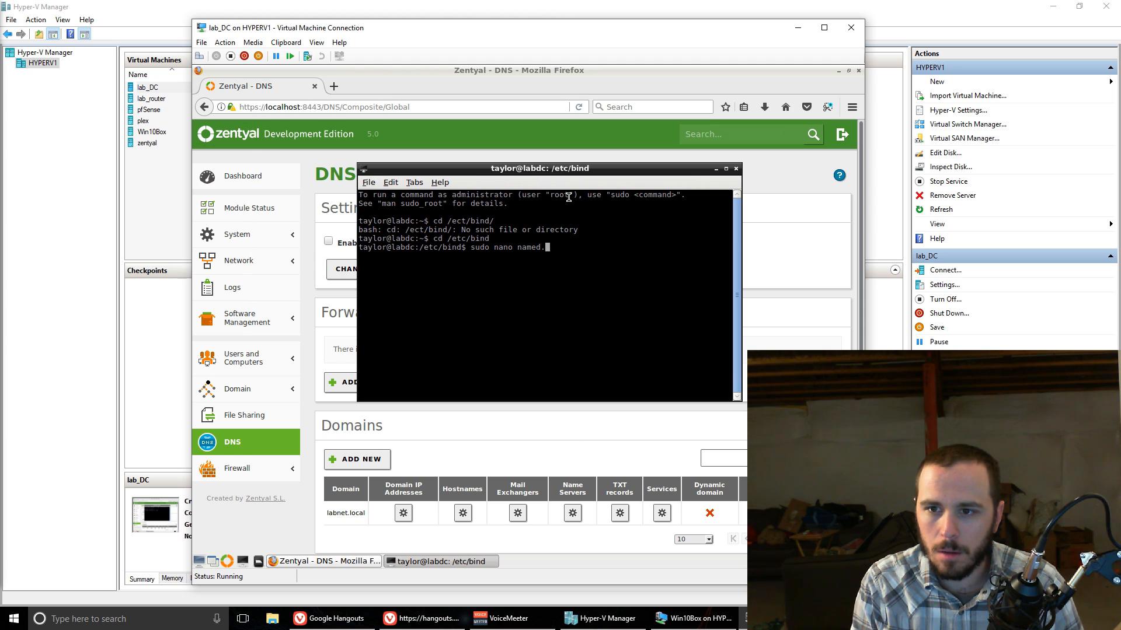
{"action": "type", "text": "conf.local"}
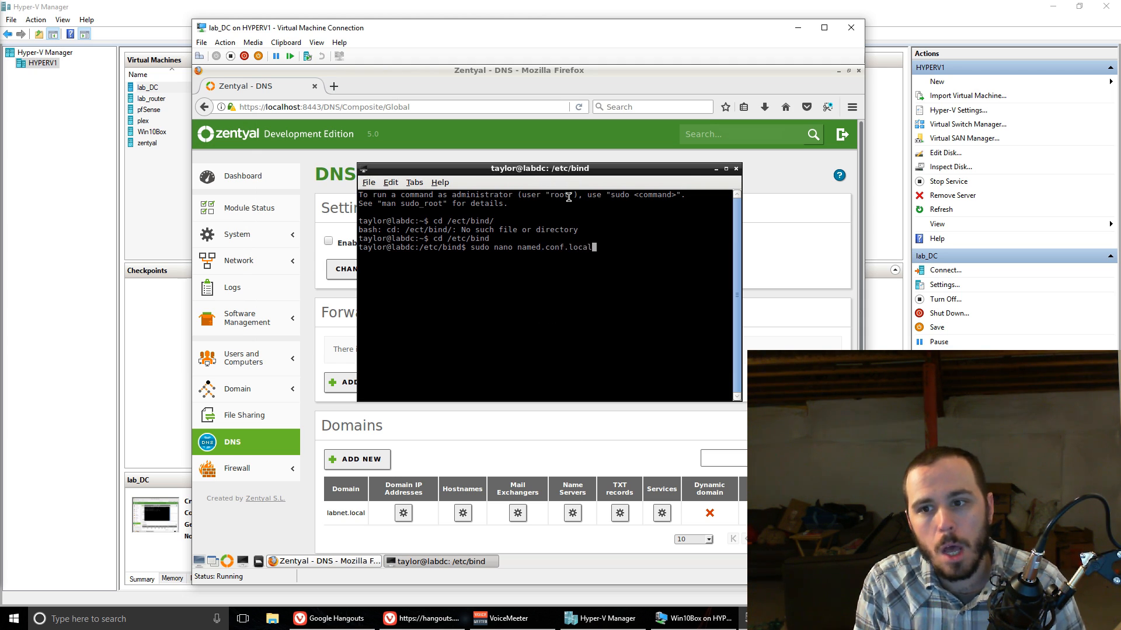
{"action": "key", "text": "Return"}
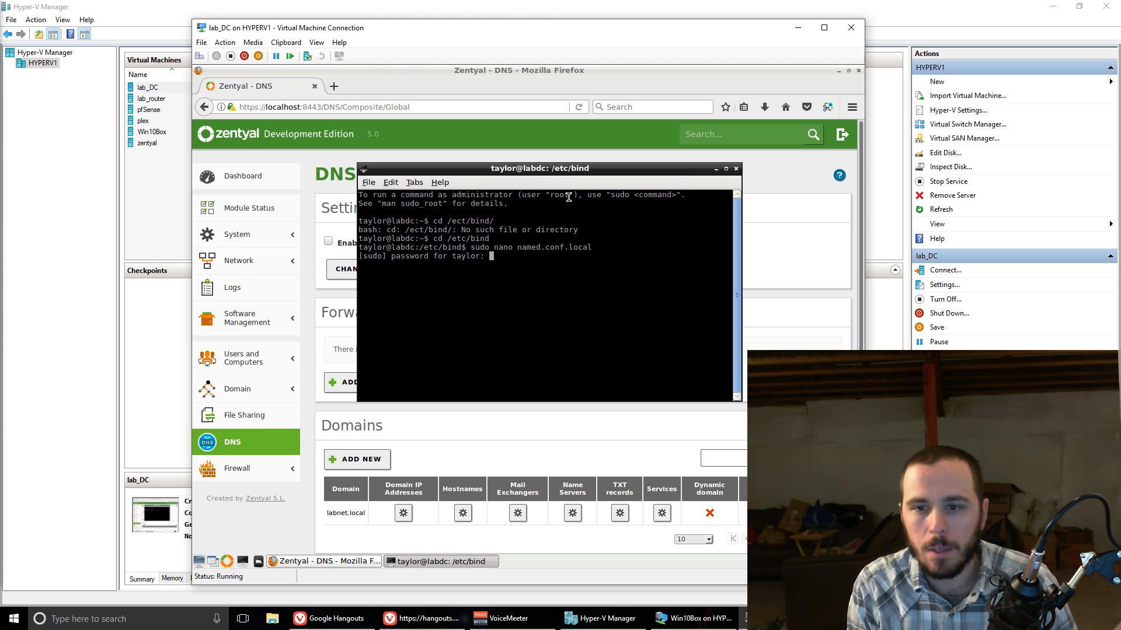
{"action": "key", "text": "Return"}
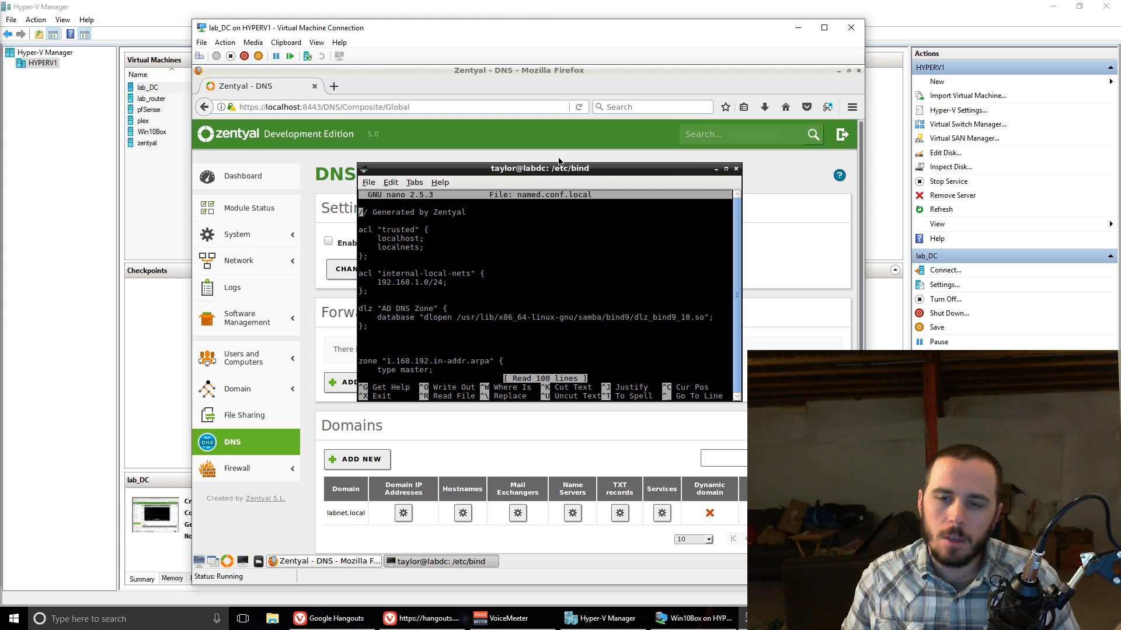
Step: Examine the entries of the "trusted" and "internal-local-nets" ACL blocks in named.conf.local
{"action": "key", "text": "Down"}
{"action": "key", "text": "Down"}
{"action": "key", "text": "Down"}
{"action": "key", "text": "Down"}
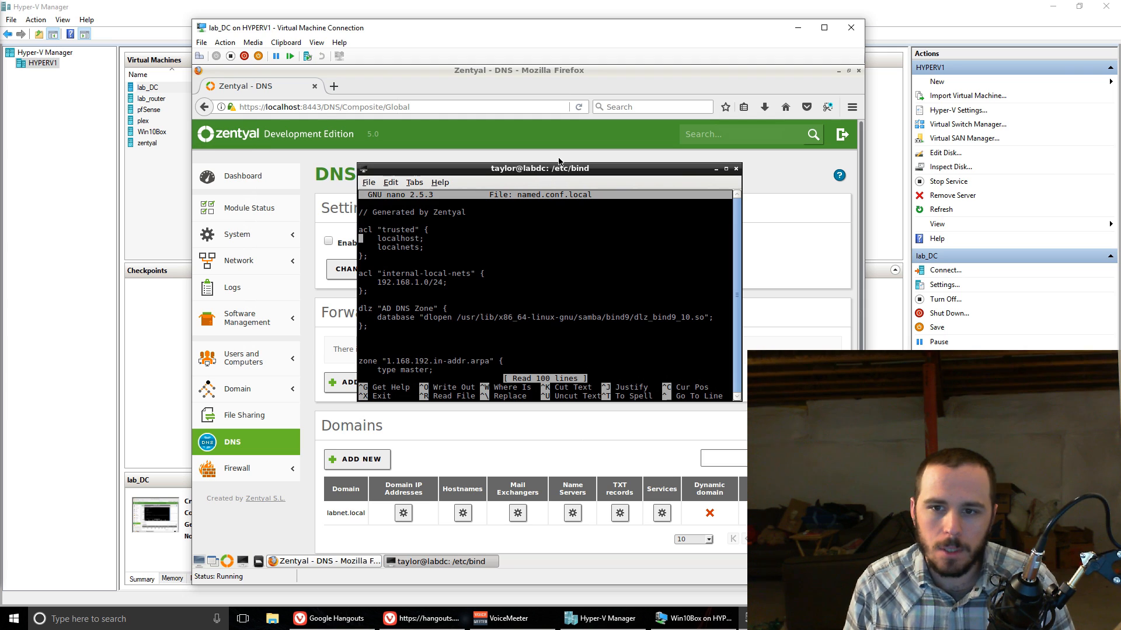
{"action": "key", "text": "Right"}
{"action": "key", "text": "Right"}
{"action": "key", "text": "Right"}
{"action": "key", "text": "Right"}
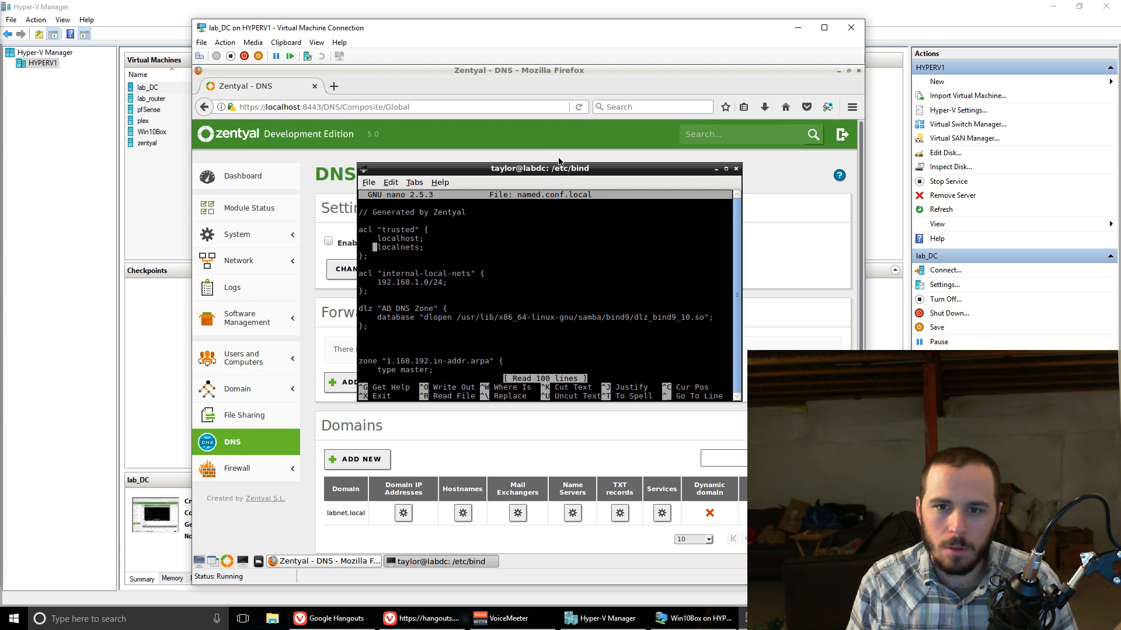
{"action": "key", "text": "Right"}
{"action": "key", "text": "Right"}
{"action": "key", "text": "Right"}
{"action": "key", "text": "Right"}
{"action": "key", "text": "Right"}
{"action": "key", "text": "Right"}
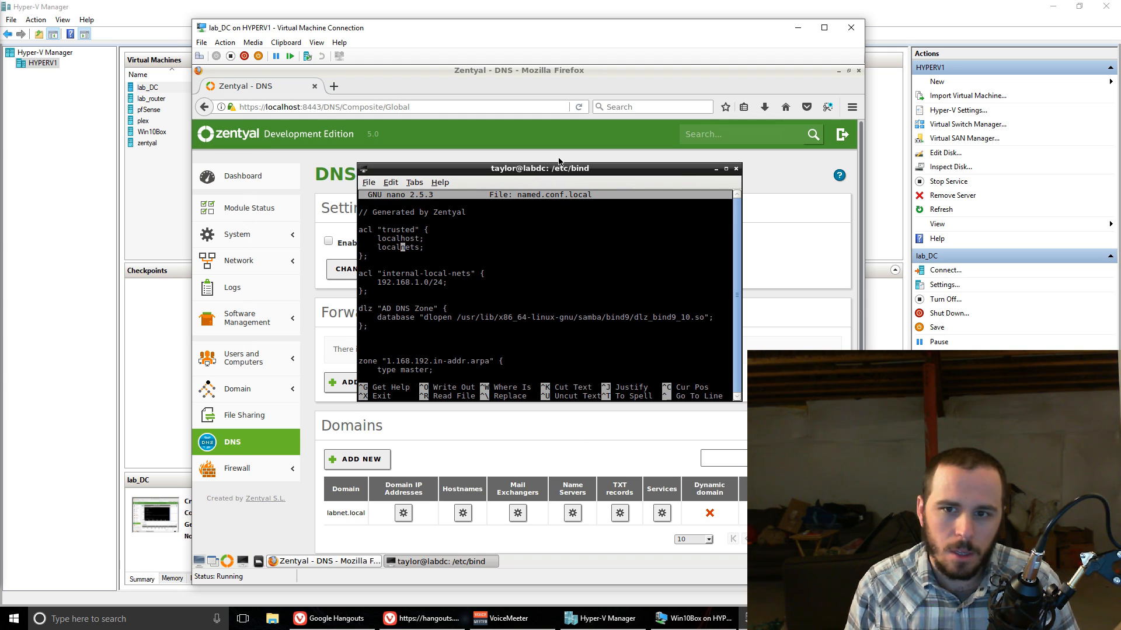
{"action": "key", "text": "End"}
{"action": "key", "text": "Down"}
{"action": "key", "text": "Down"}
{"action": "key", "text": "Down"}
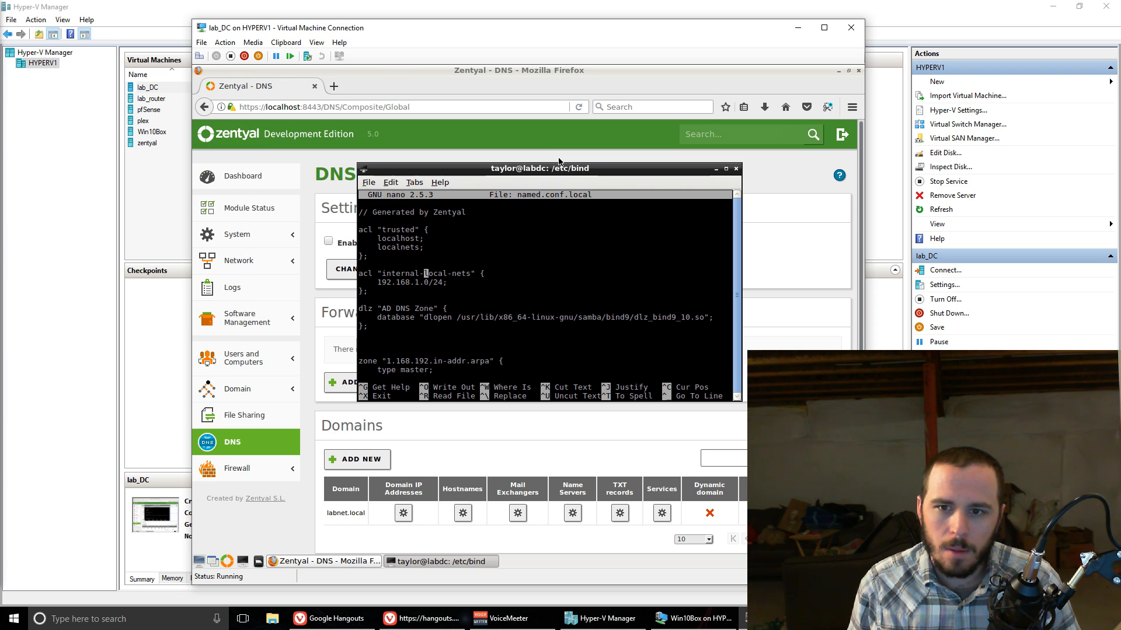
{"action": "key", "text": "Left"}
{"action": "key", "text": "Left"}
{"action": "key", "text": "Left"}
{"action": "key", "text": "Left"}
{"action": "key", "text": "Left"}
{"action": "key", "text": "Left"}
{"action": "key", "text": "Left"}
{"action": "key", "text": "Left"}
{"action": "key", "text": "Left"}
{"action": "key", "text": "Right"}
{"action": "key", "text": "Right"}
{"action": "key", "text": "Right"}
{"action": "key", "text": "Right"}
{"action": "key", "text": "Right"}
{"action": "key", "text": "Right"}
{"action": "key", "text": "Right"}
{"action": "key", "text": "Right"}
{"action": "key", "text": "Right"}
{"action": "key", "text": "Right"}
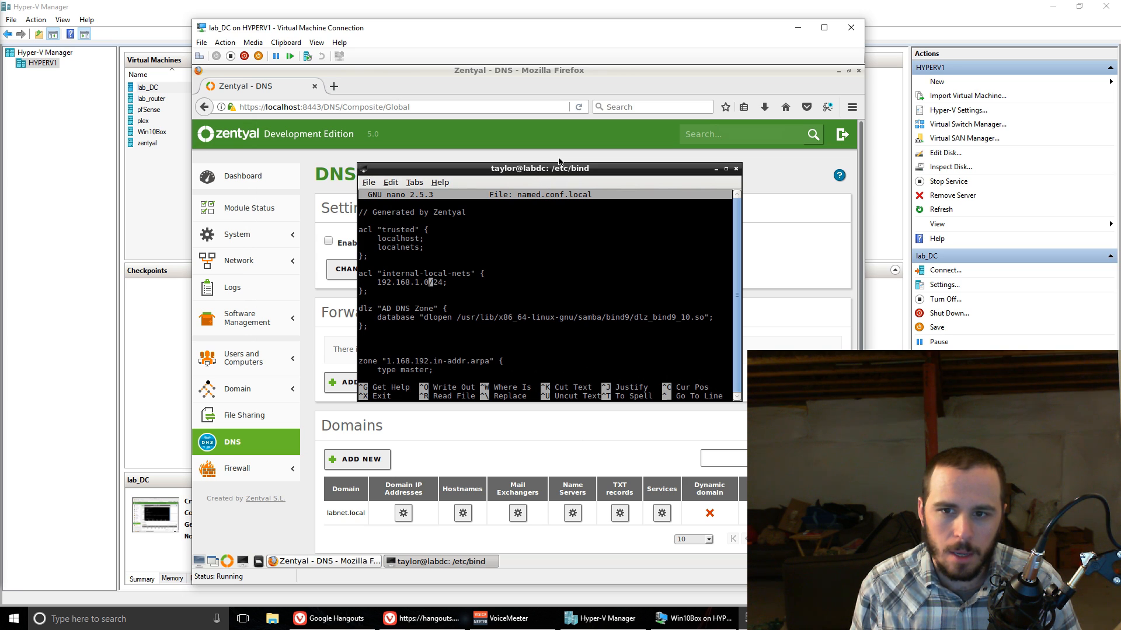
Step: Examine the subnet prefix of the "internal-local-nets" entry in named.conf.local, and close the editor and terminal
{"action": "key", "text": "Right"}
{"action": "key", "text": "Right"}
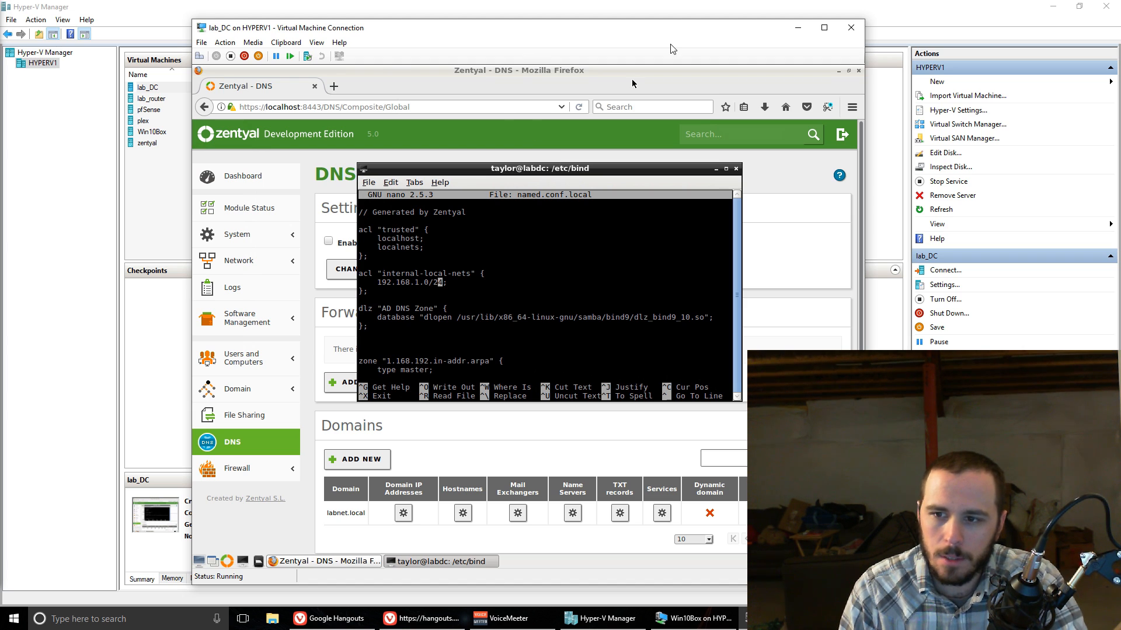
{"action": "type", "text": "z"}
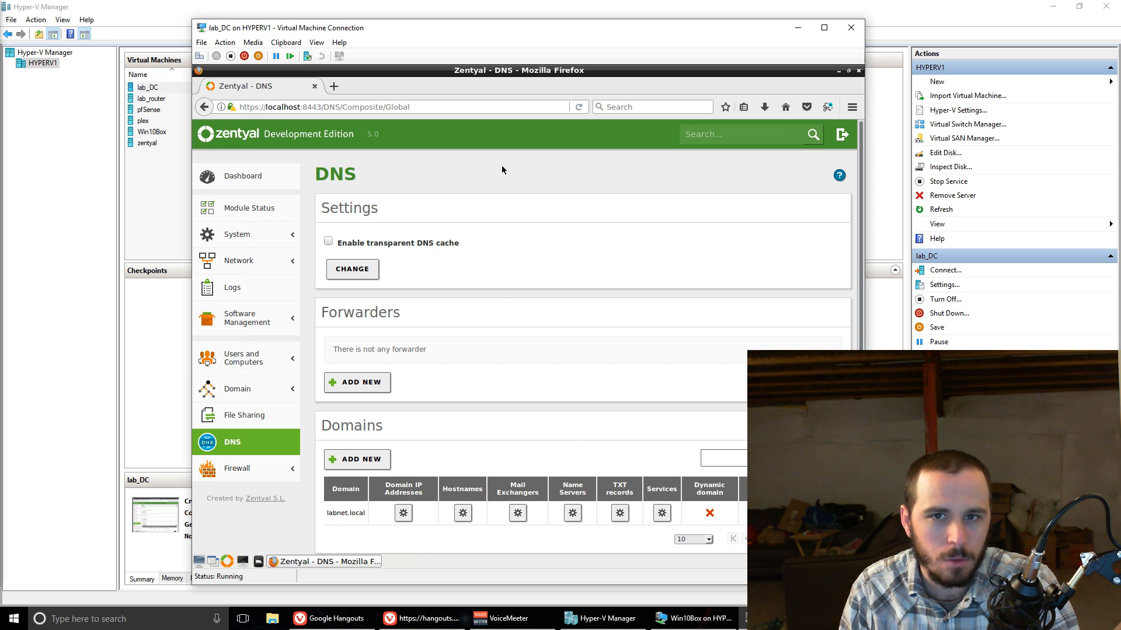
Step: Examine the https prefix and the port number in the Zentyal administration page's address
{"action": "left_click_drag", "start_coordinate": [302, 108], "coordinate": [323, 108]}
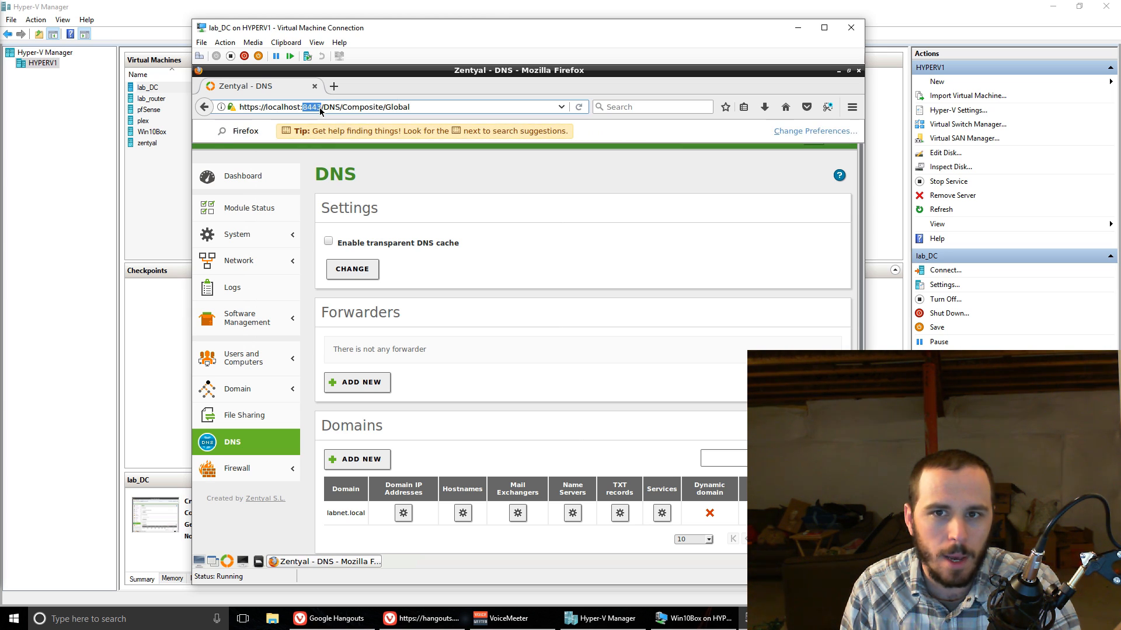
{"action": "left_click", "coordinate": [255, 107]}
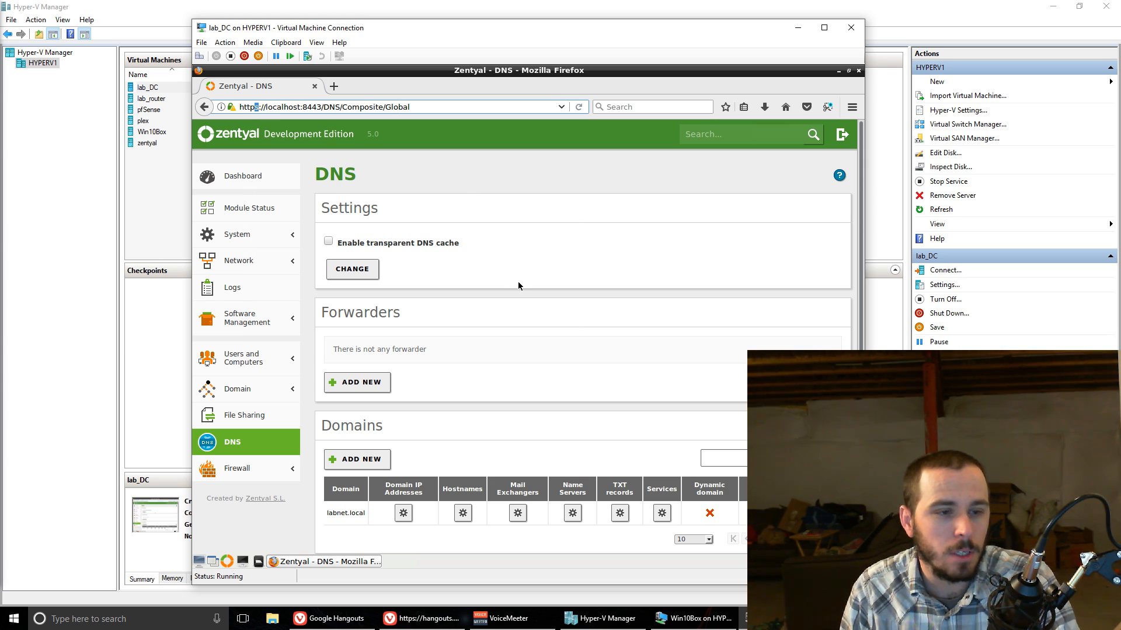
{"action": "left_click_drag", "start_coordinate": [302, 107], "coordinate": [319, 102]}
{"action": "left_click", "coordinate": [675, 237]}
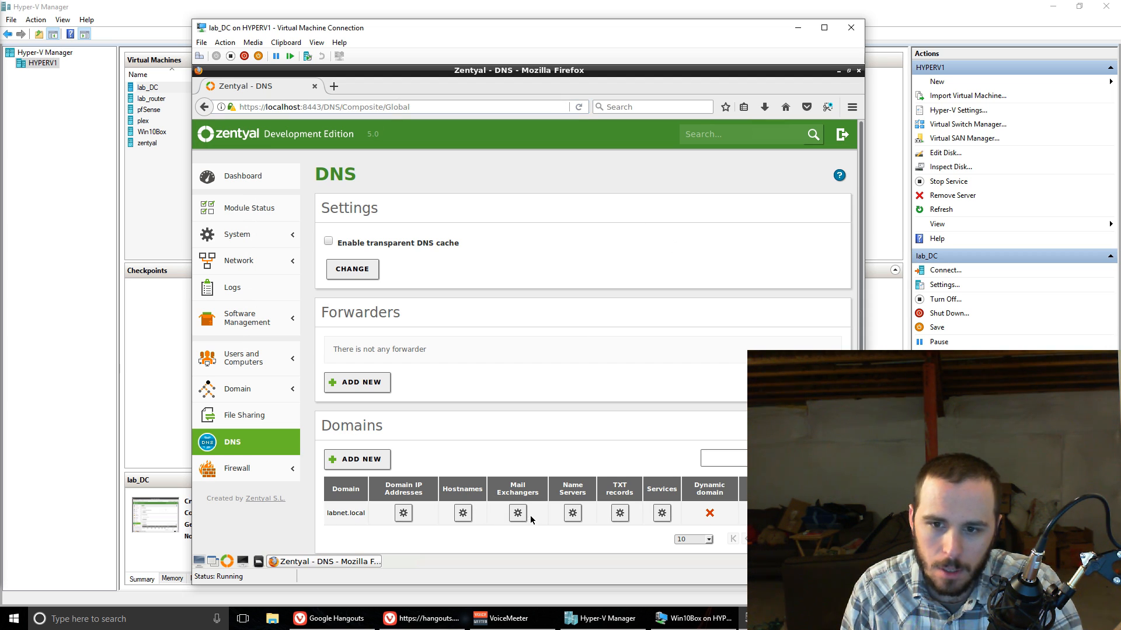
Step: Switch to the Win10Box virtual machine and open an empty new tab in its browser
{"action": "left_click", "coordinate": [694, 618]}
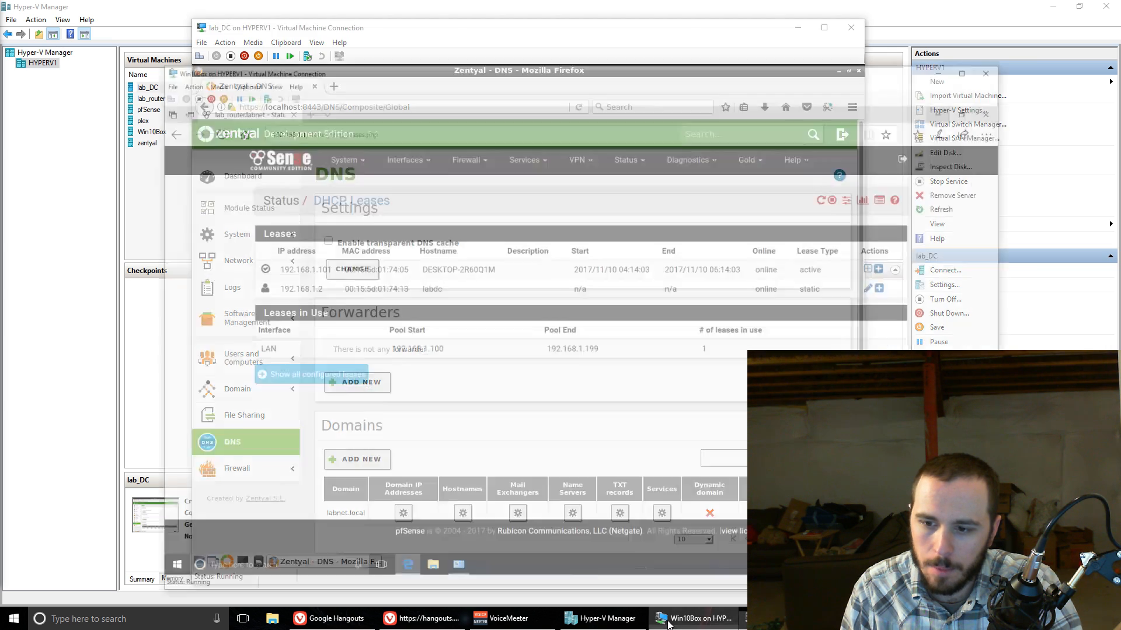
{"action": "left_click", "coordinate": [260, 53]}
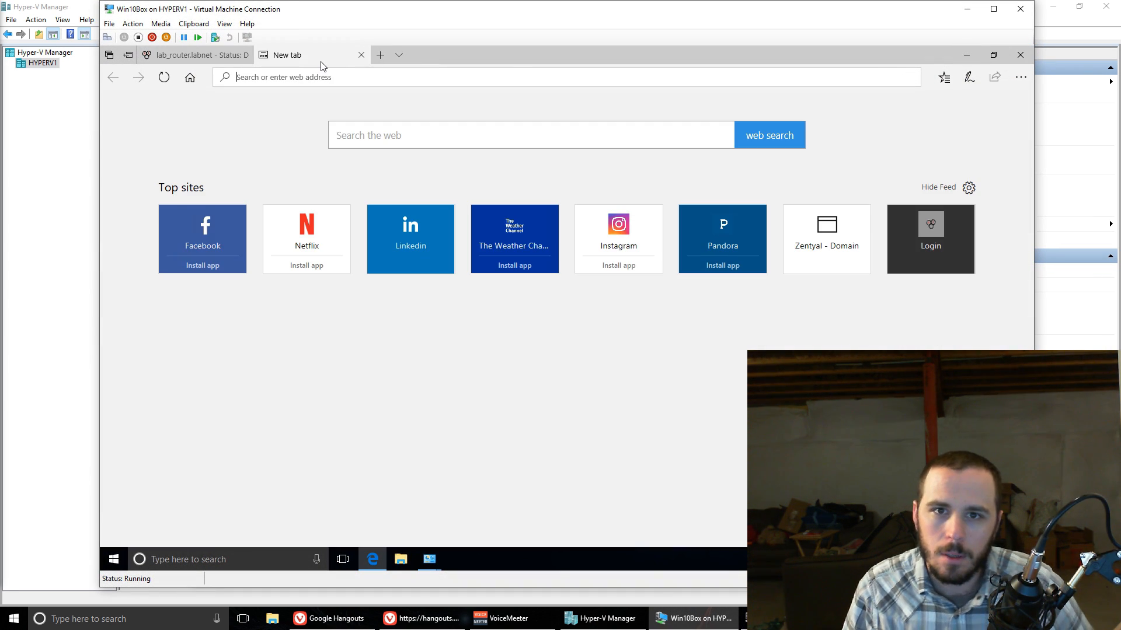
{"action": "type", "text": "19"}
{"action": "key", "text": "BackSpace"}
{"action": "key", "text": "BackSpace"}
{"action": "key", "text": "BackSpace"}
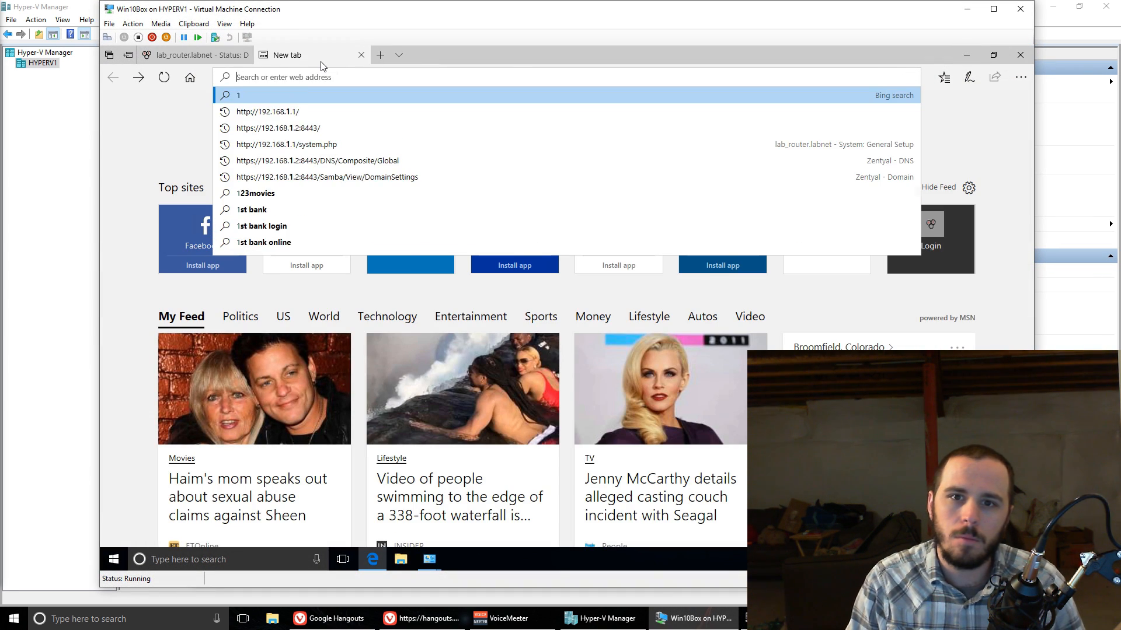
{"action": "type", "text": "https://192.168.1.2:8443/"}
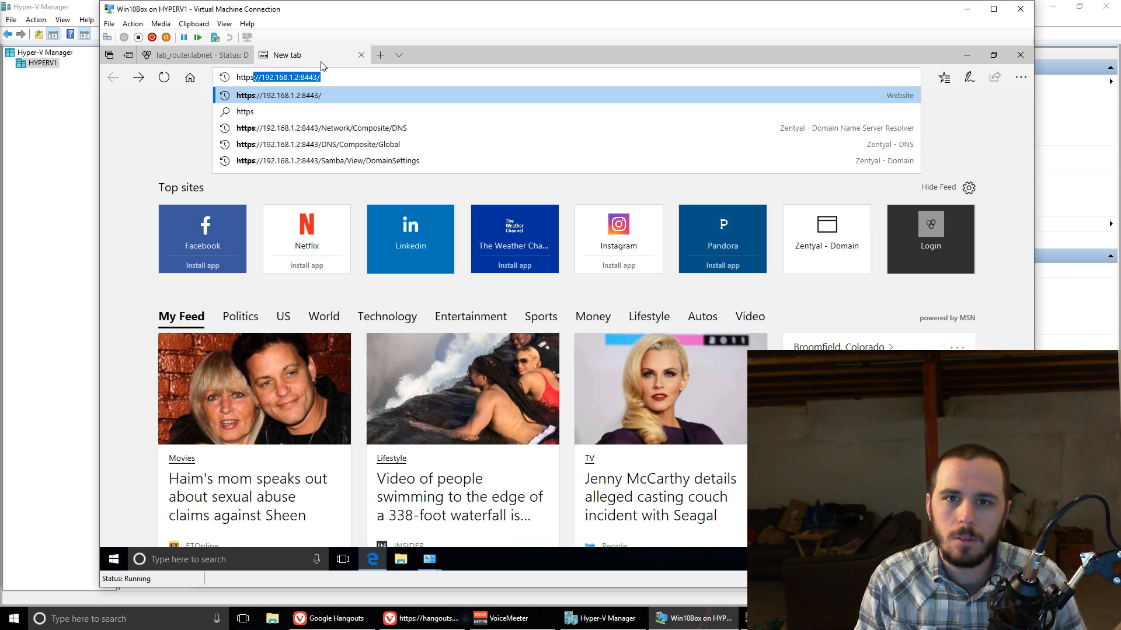
{"action": "key", "text": "Right"}
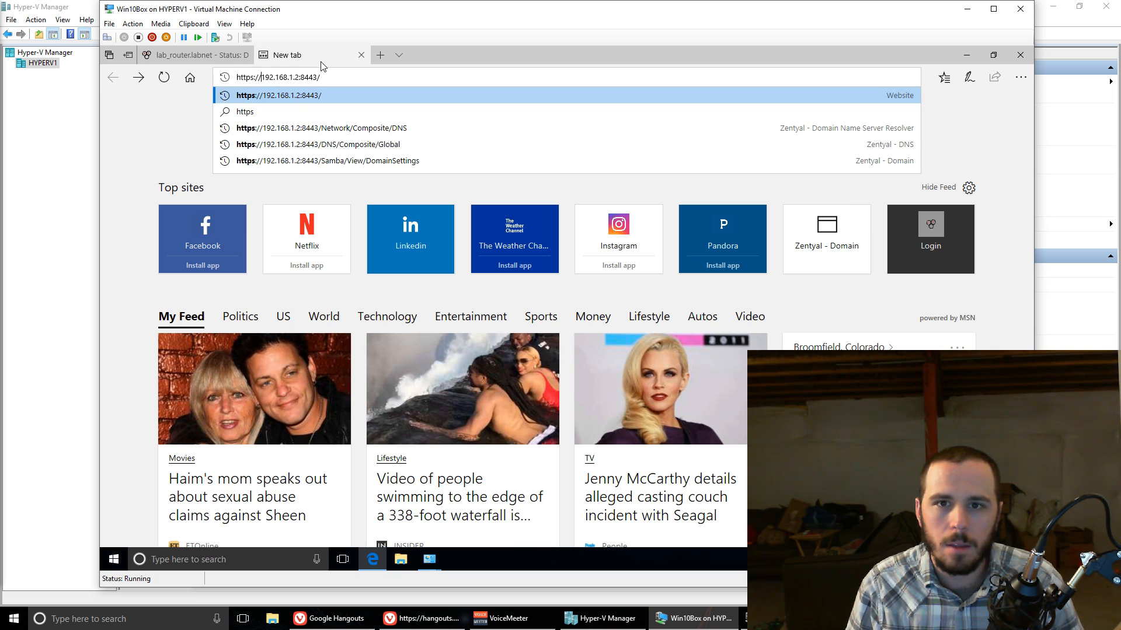
{"action": "key", "text": "shift+Right"}
{"action": "key", "text": "shift+Right"}
{"action": "key", "text": "shift+Right"}
{"action": "key", "text": "shift+Right"}
{"action": "key", "text": "shift+Right"}
{"action": "key", "text": "shift+Right"}
{"action": "key", "text": "shift+Right"}
{"action": "key", "text": "shift+Right"}
{"action": "key", "text": "shift+Right"}
{"action": "key", "text": "shift+Right"}
{"action": "key", "text": "shift+Right"}
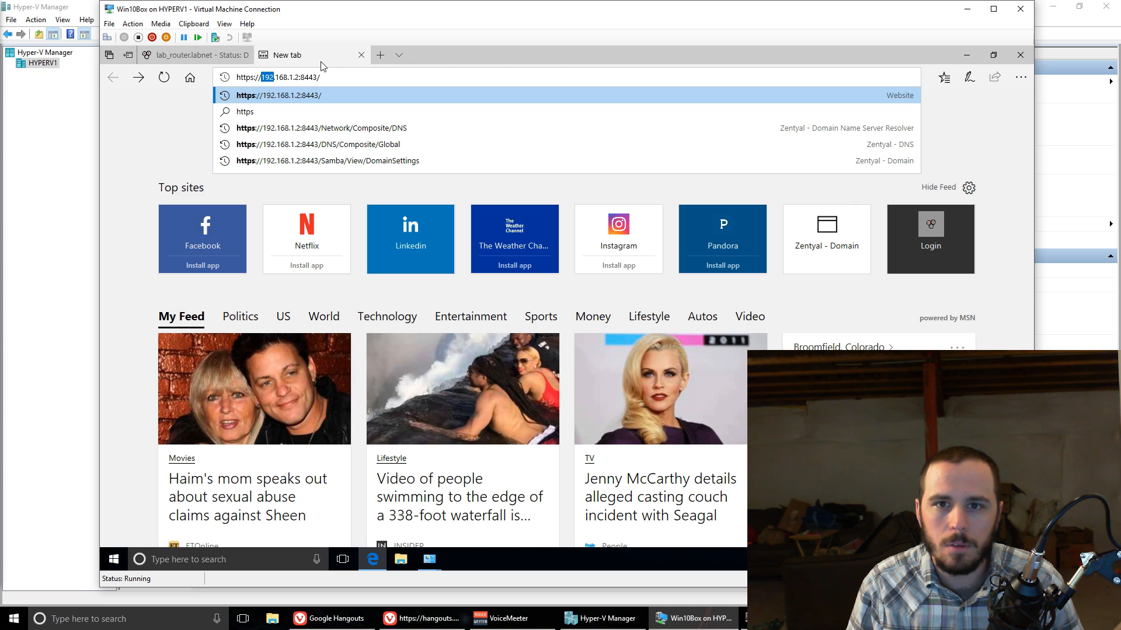
{"action": "key", "text": "BackSpace"}
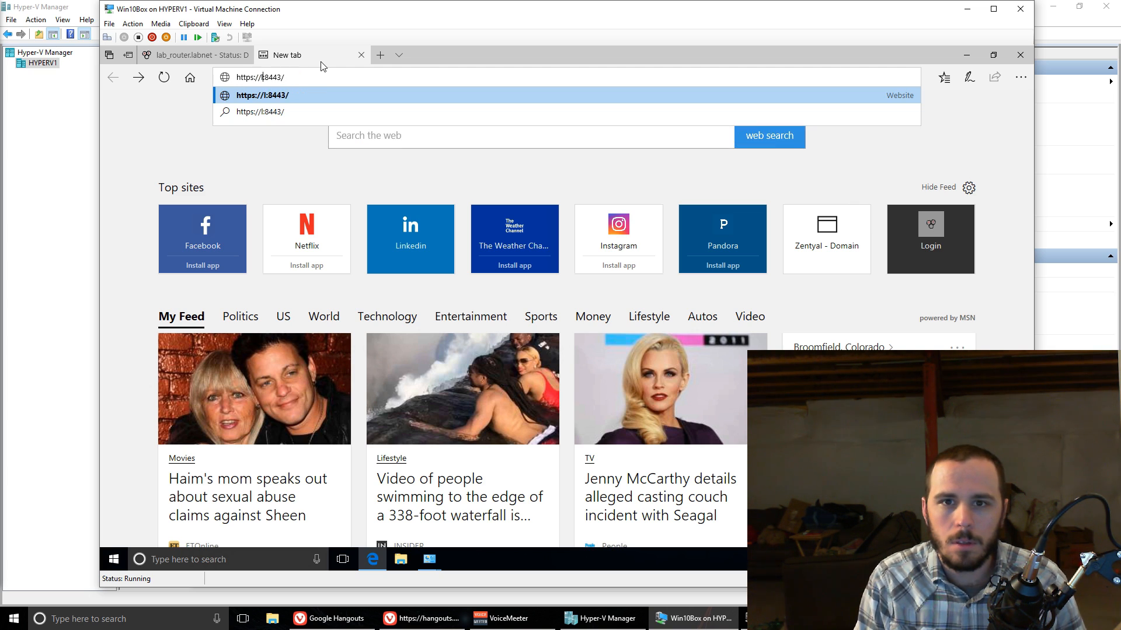
{"action": "type", "text": "192.168."}
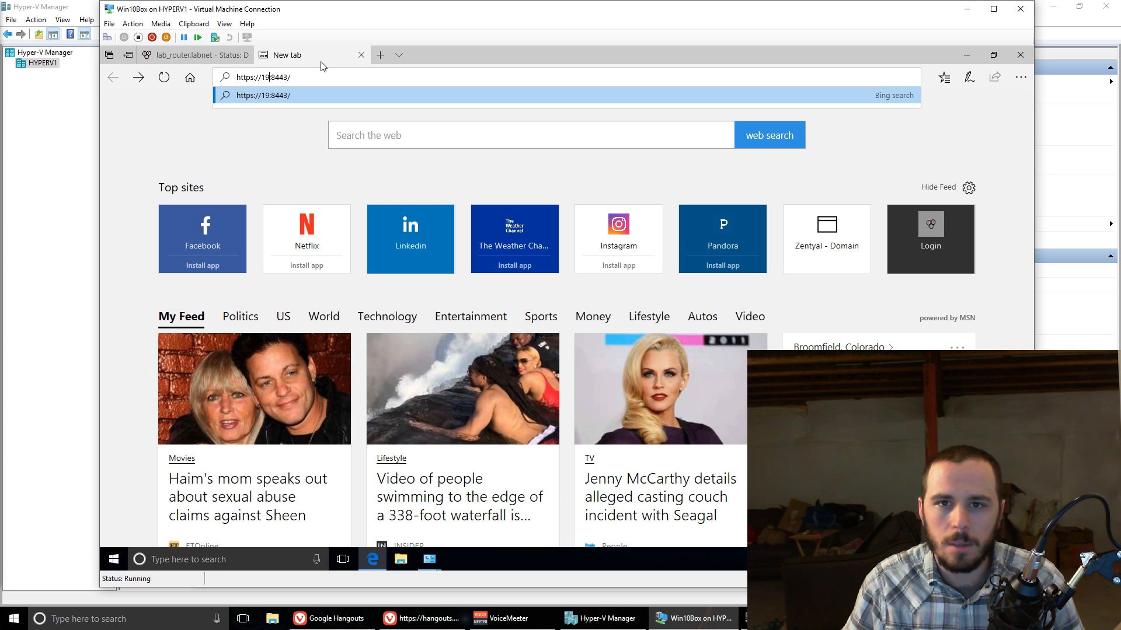
{"action": "type", "text": "1.2"}
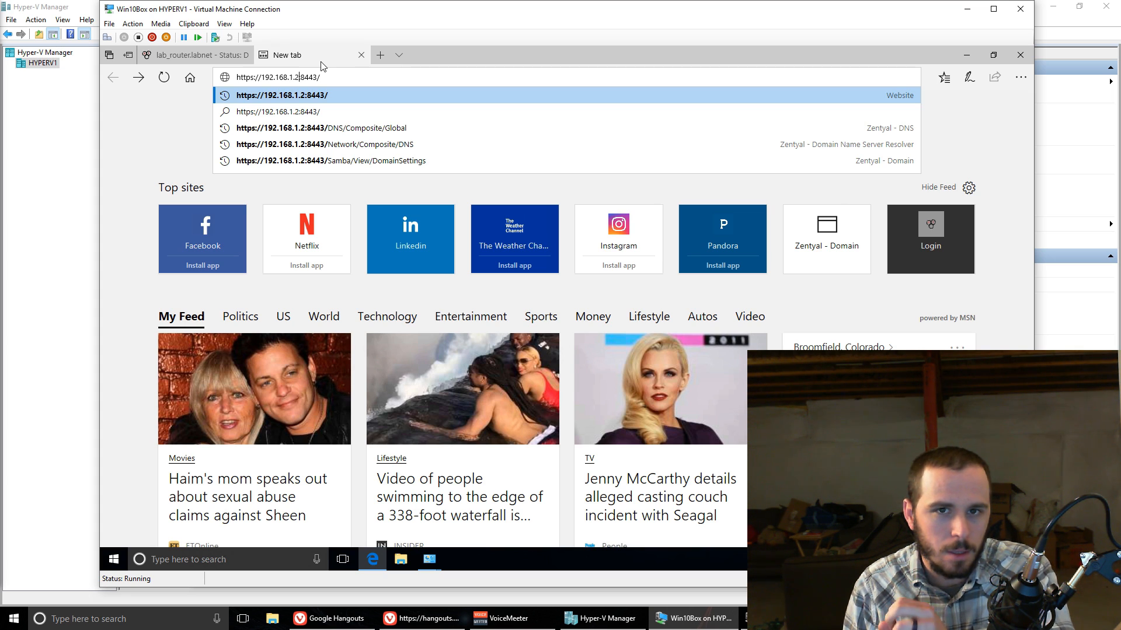
{"action": "key", "text": "Return"}
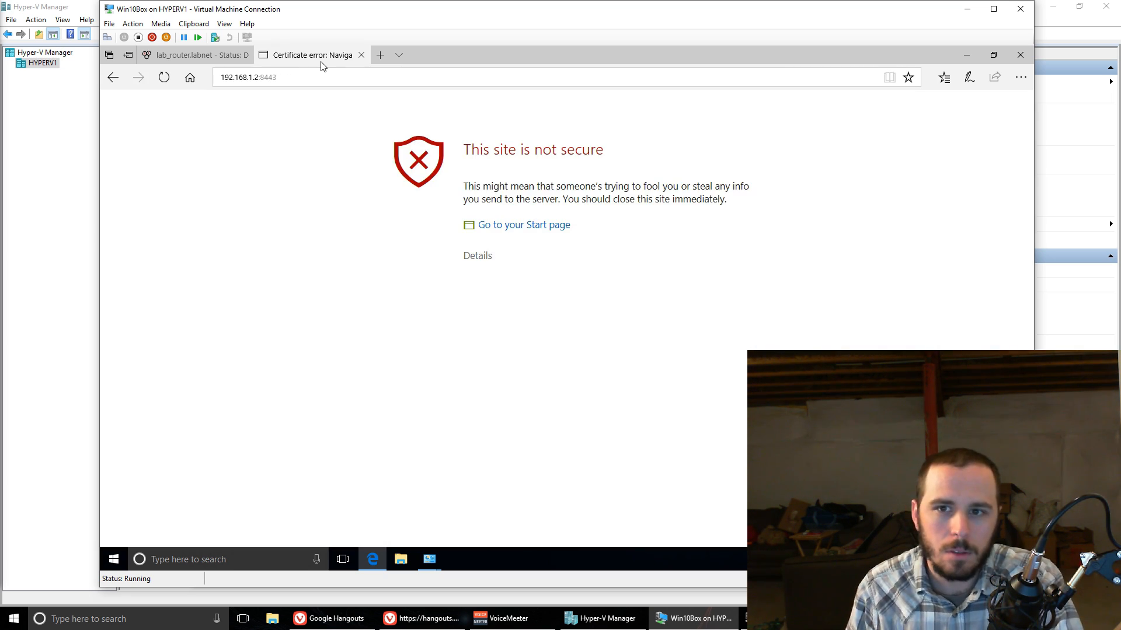
{"action": "left_click", "coordinate": [475, 260]}
{"action": "left_click", "coordinate": [498, 369]}
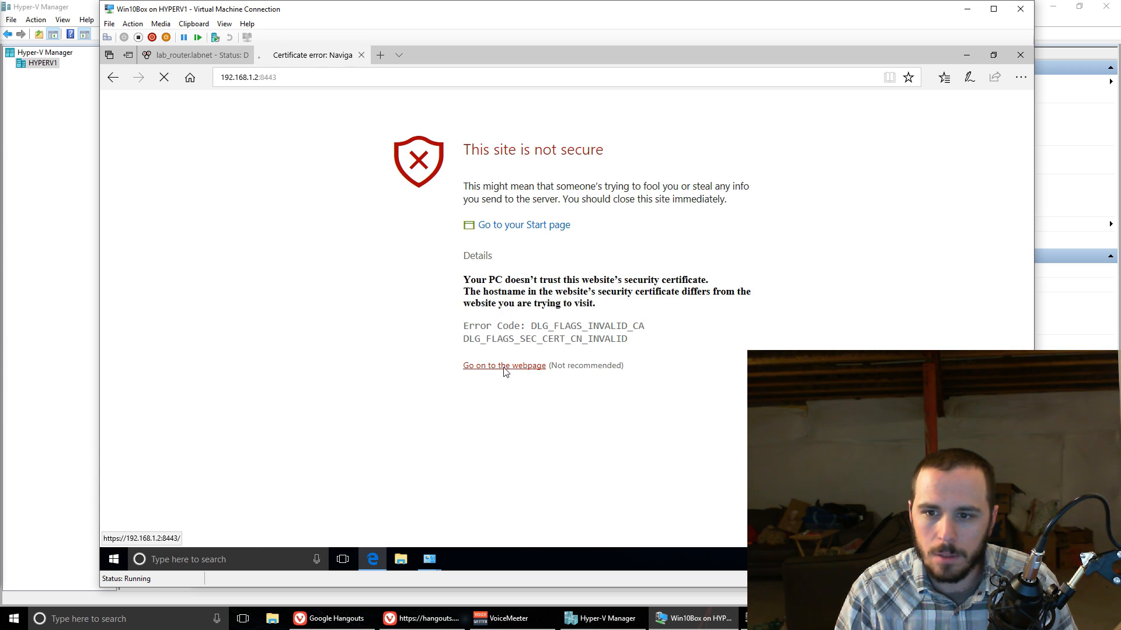
Step: Log in to the Zentyal web interface with the administrator's username and account password
{"action": "type", "text": "t"}
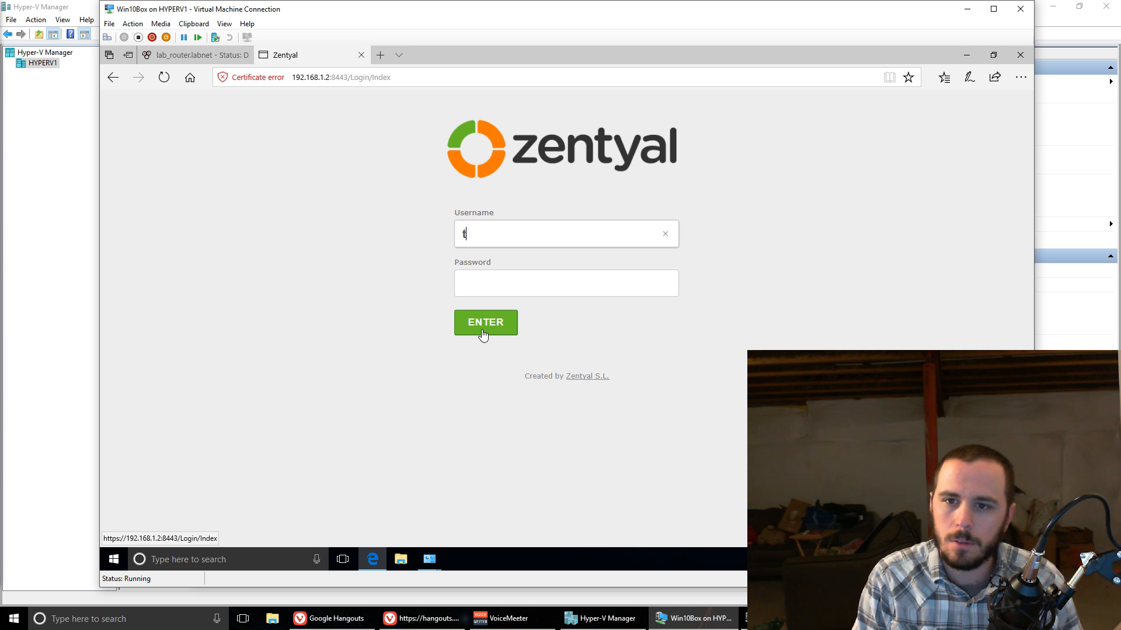
{"action": "type", "text": "aylor"}
{"action": "key", "text": "Tab"}
{"action": "type", "text": "••••••••"}
{"action": "key", "text": "Return"}
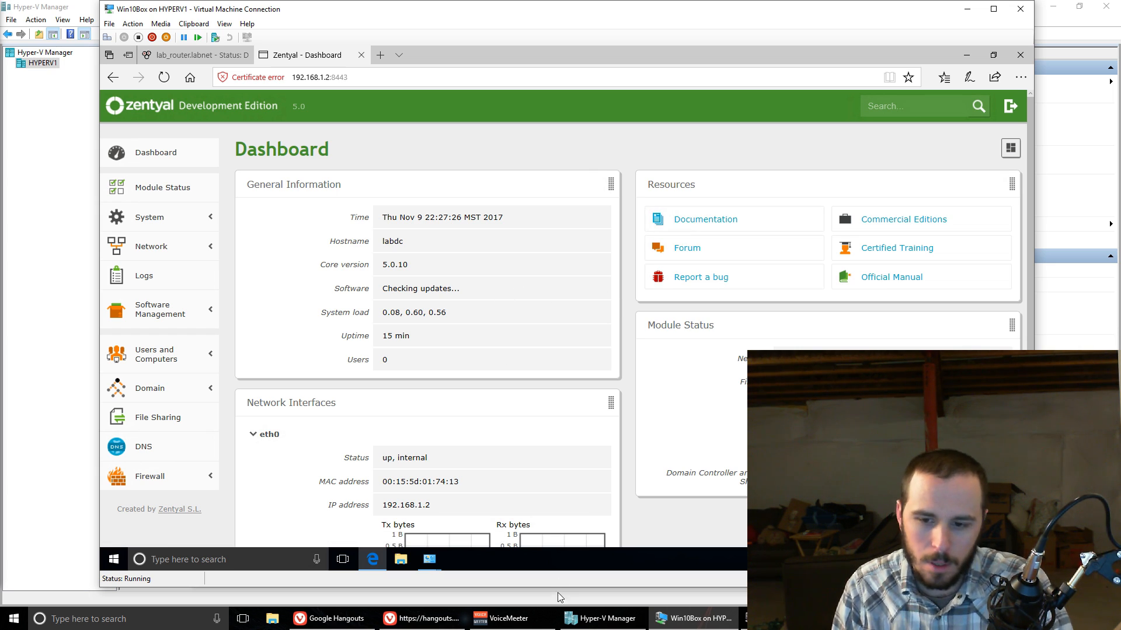
Step: Bring up the lab_DC virtual machine connection window and close it
{"action": "left_click", "coordinate": [779, 619]}
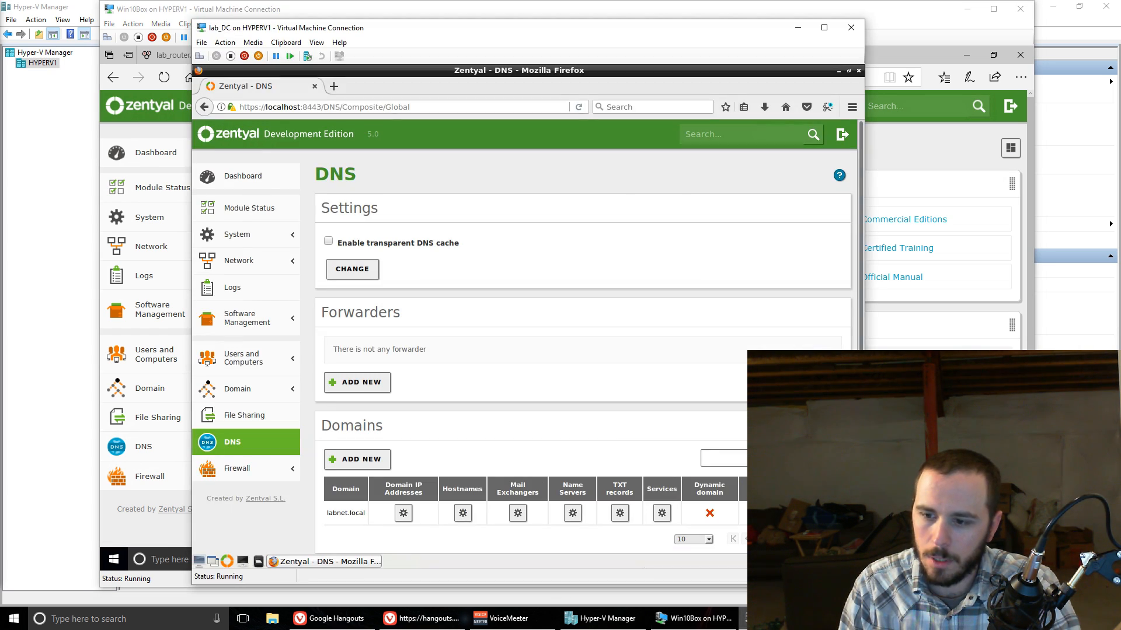
{"action": "left_click", "coordinate": [858, 28]}
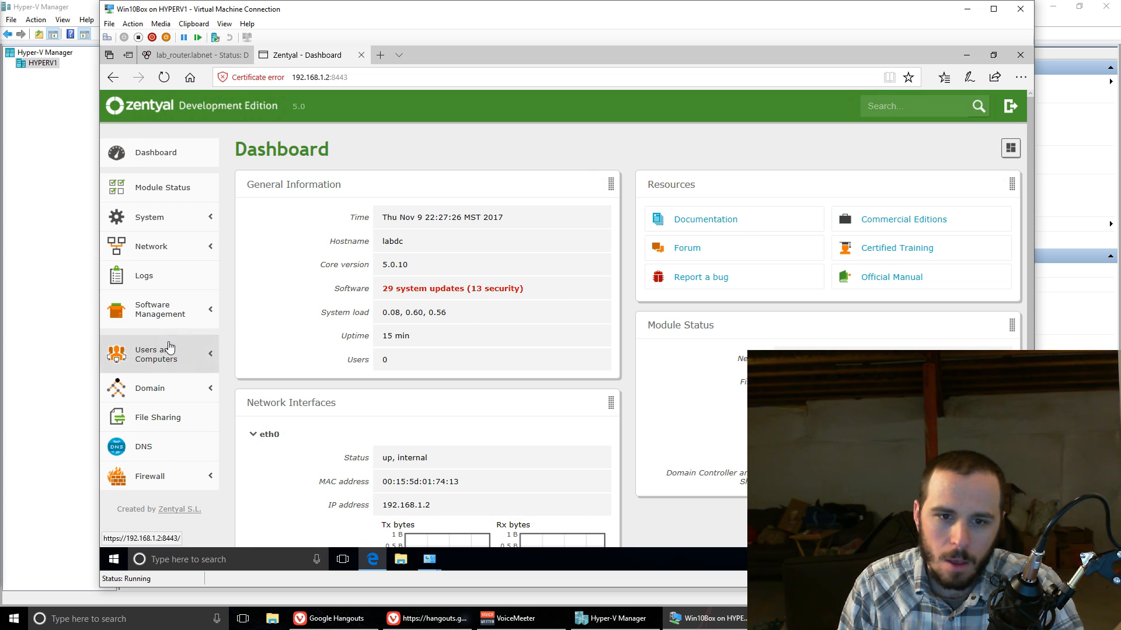
Step: Examine the host names of labnet.local in the DNS module and tick the transparent DNS cache option
{"action": "left_click", "coordinate": [166, 446]}
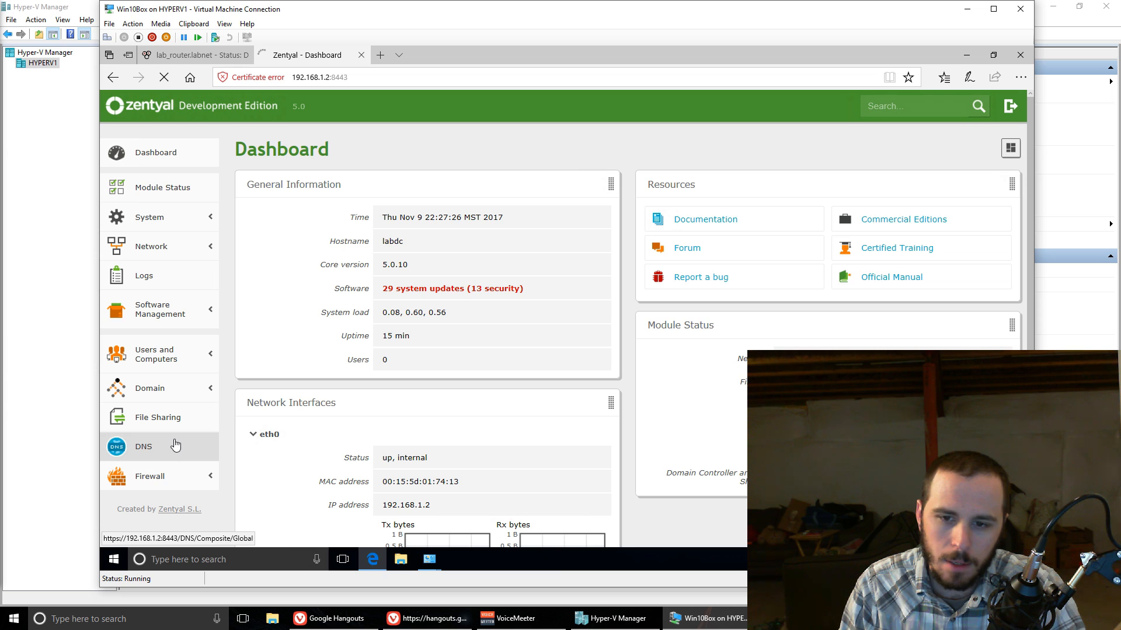
{"action": "scroll", "coordinate": [413, 395], "scroll_direction": "down", "scroll_amount": 1}
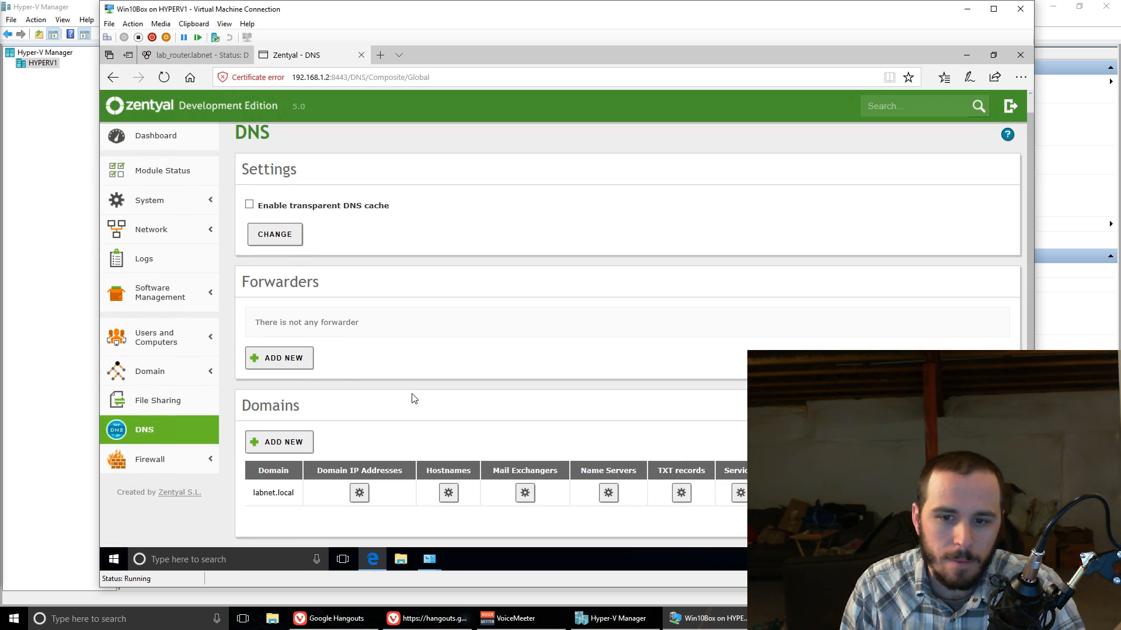
{"action": "left_click", "coordinate": [448, 494]}
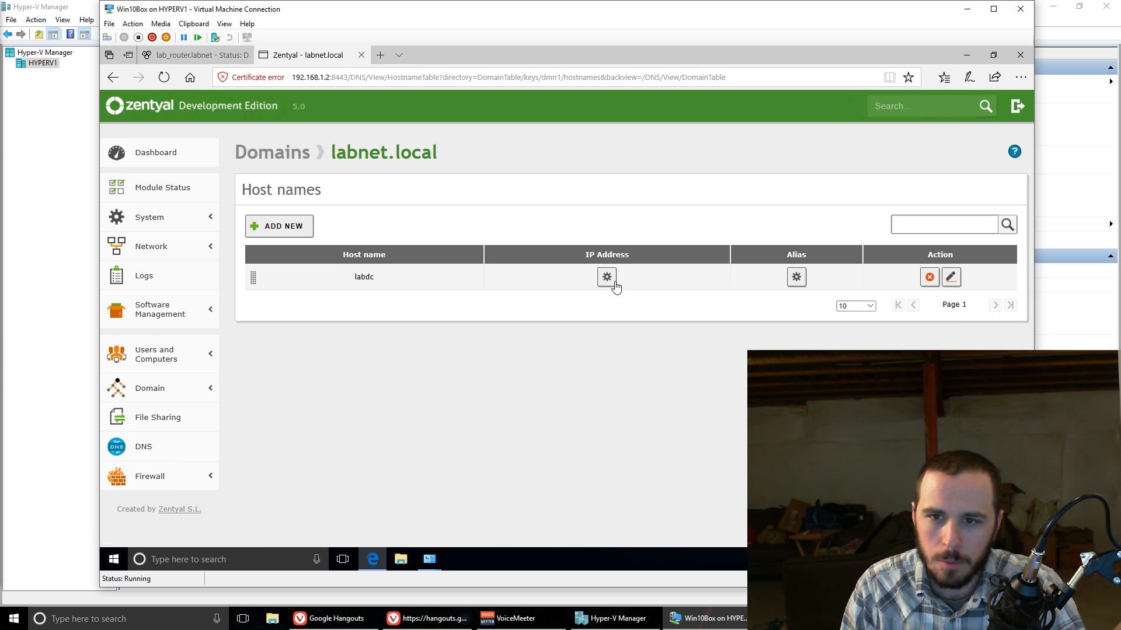
{"action": "left_click", "coordinate": [259, 164]}
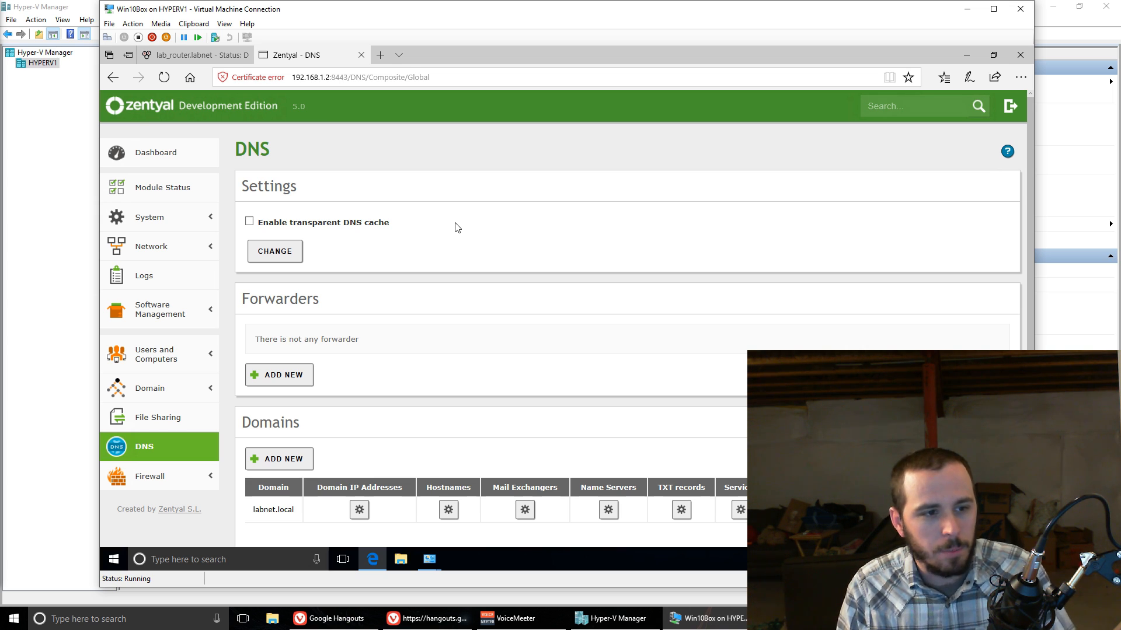
{"action": "left_click", "coordinate": [456, 224]}
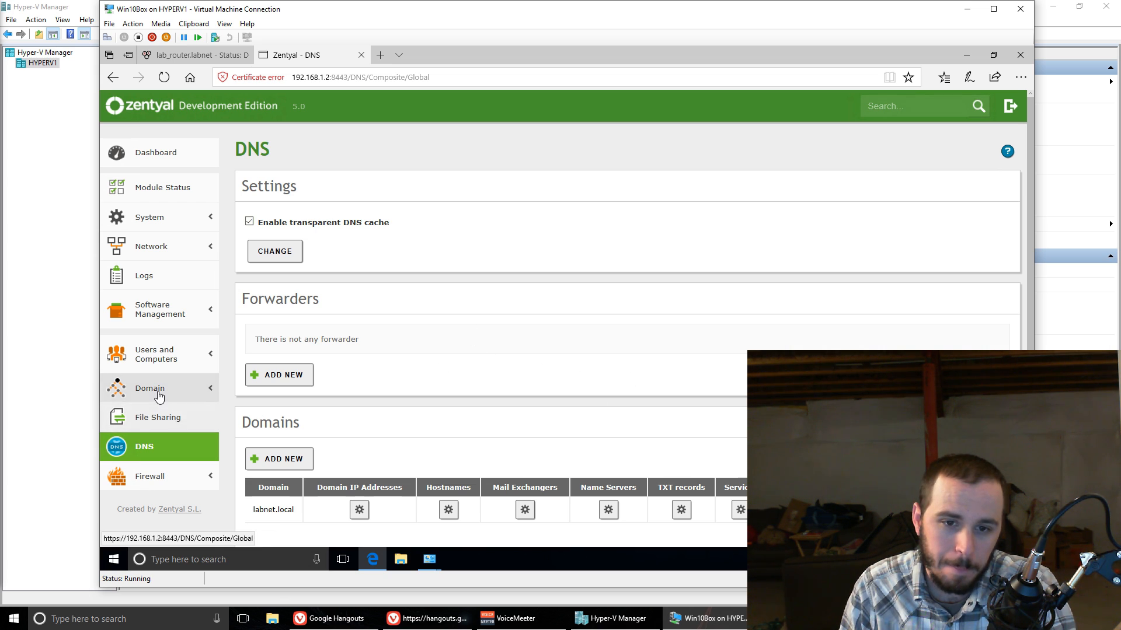
Step: Open the Domain settings and examine the server role, NetBIOS names, server description and drive letter
{"action": "left_click", "coordinate": [187, 384]}
{"action": "left_click", "coordinate": [122, 412]}
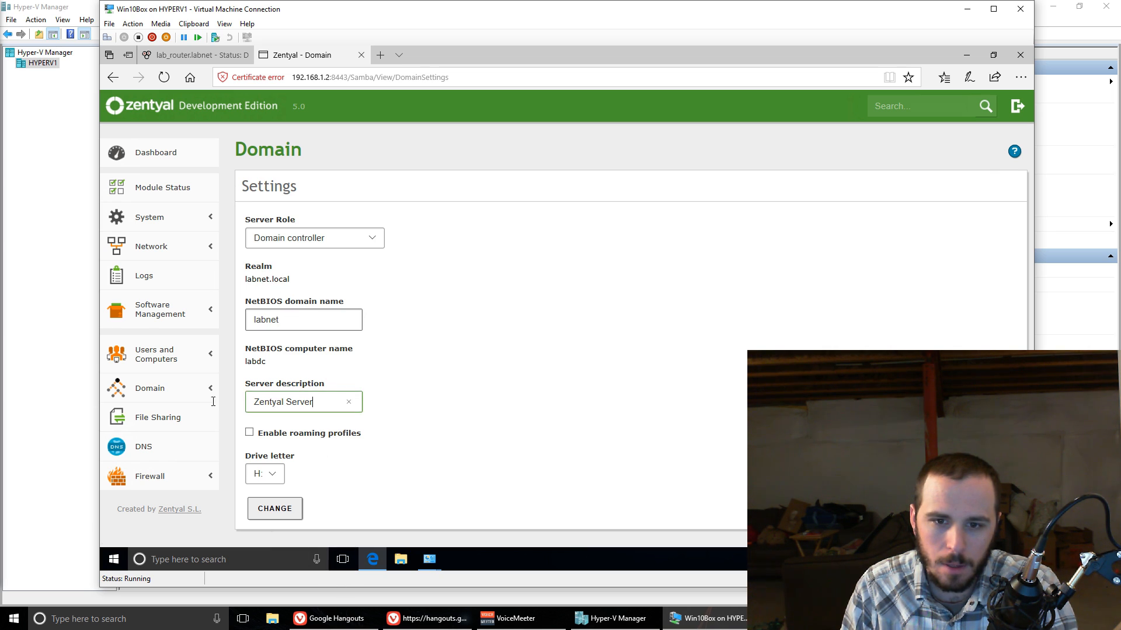
{"action": "left_click_drag", "start_coordinate": [315, 401], "coordinate": [213, 402]}
{"action": "left_click", "coordinate": [543, 438]}
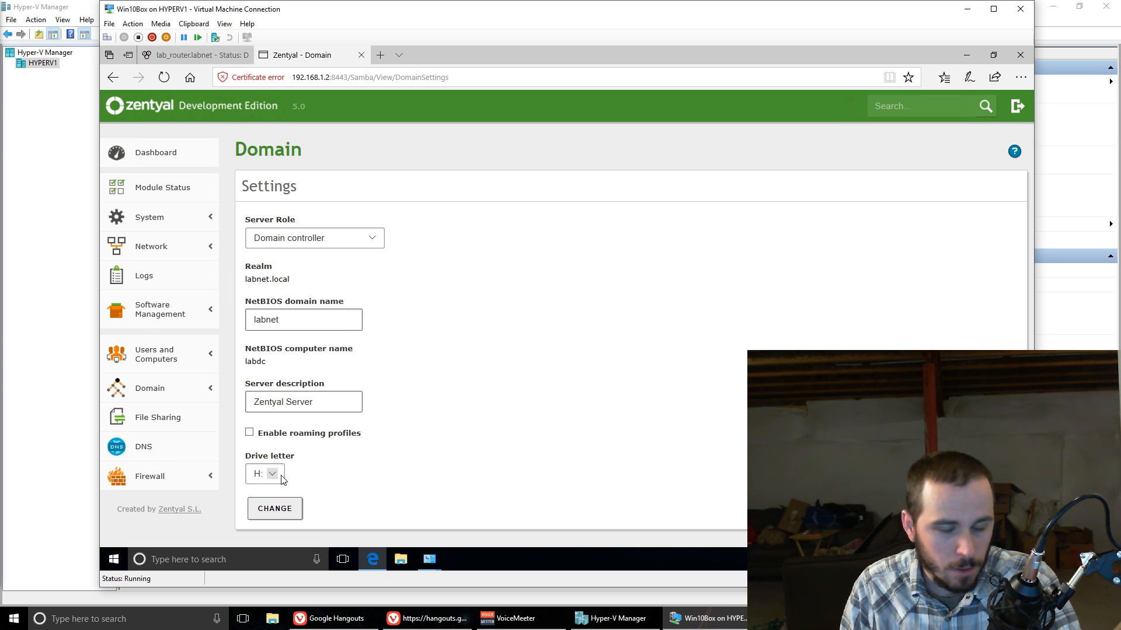
Step: Open the management page for Users and Computers and start adding a new user in the Users container
{"action": "left_click", "coordinate": [207, 357]}
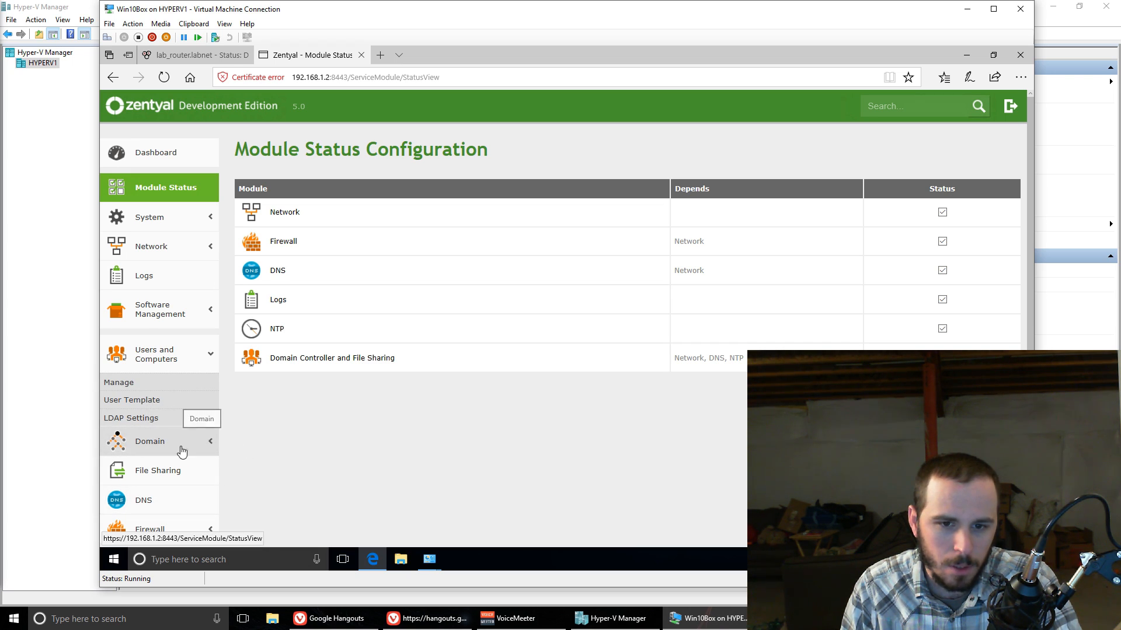
{"action": "left_click", "coordinate": [169, 384]}
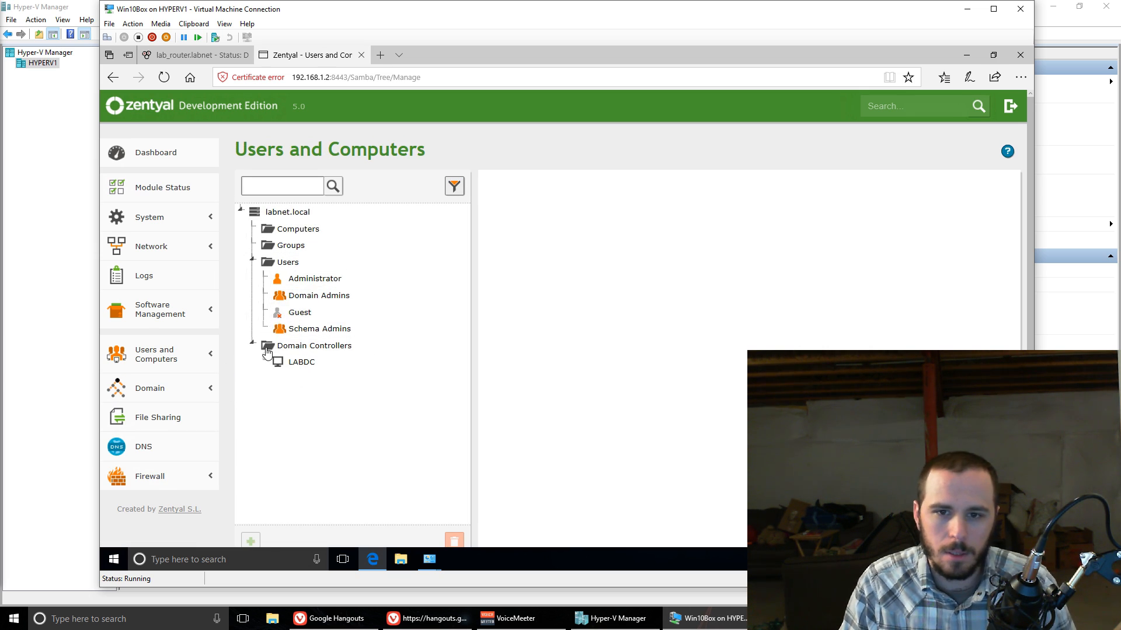
{"action": "left_click", "coordinate": [283, 262]}
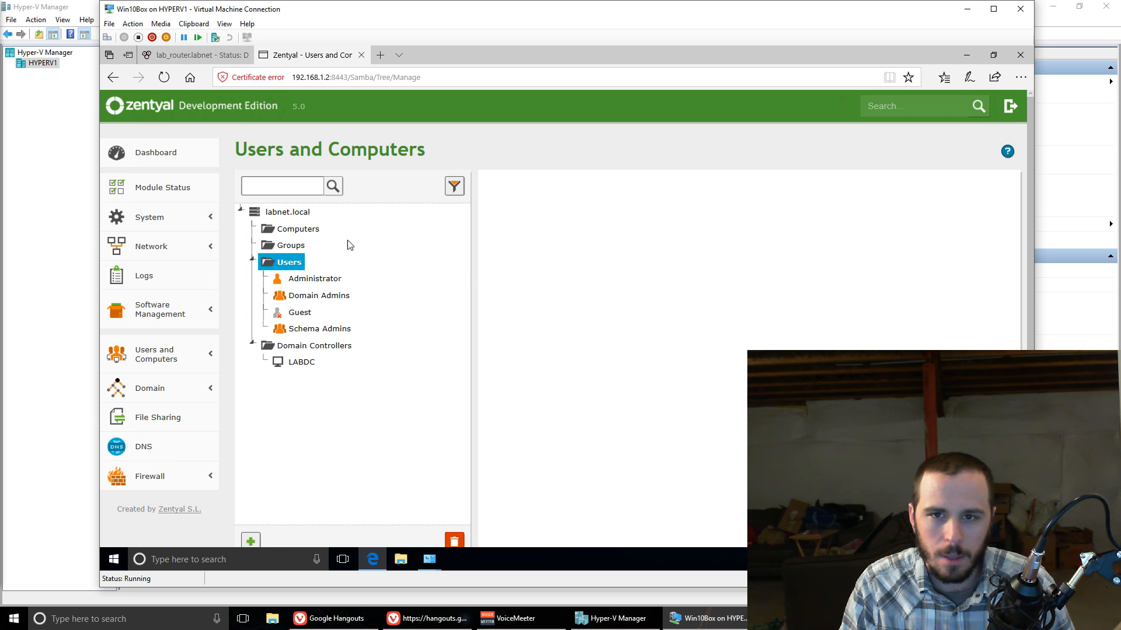
{"action": "left_click", "coordinate": [250, 541]}
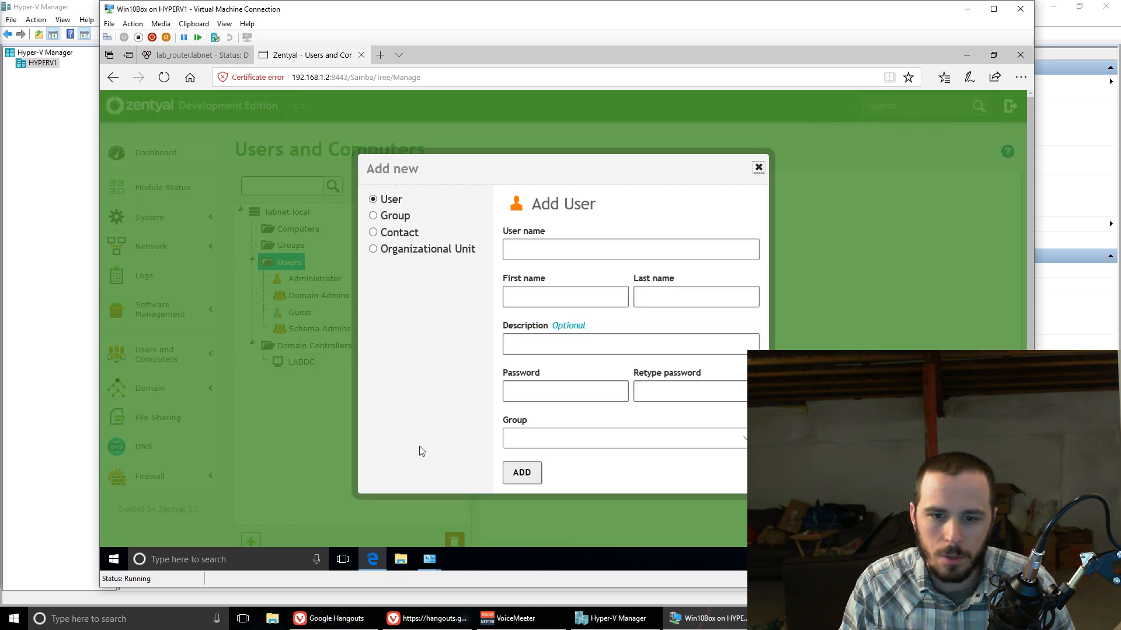
Step: Fill in the new user's details with user name test, first name test and last name user
{"action": "left_click", "coordinate": [569, 251]}
{"action": "type", "text": "test user"}
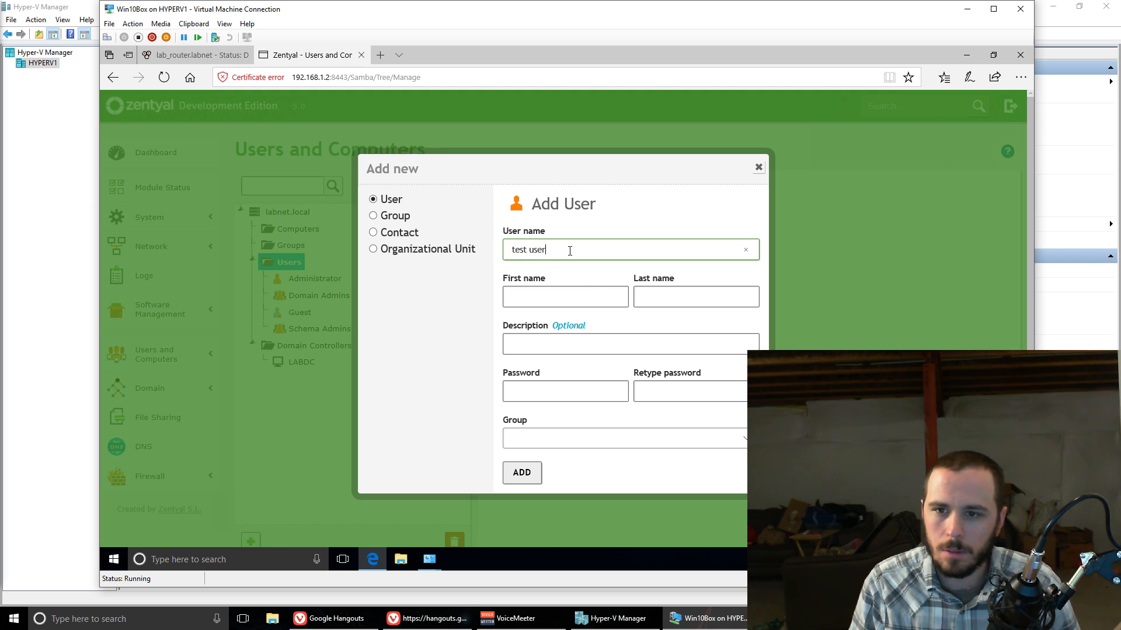
{"action": "left_click", "coordinate": [560, 291]}
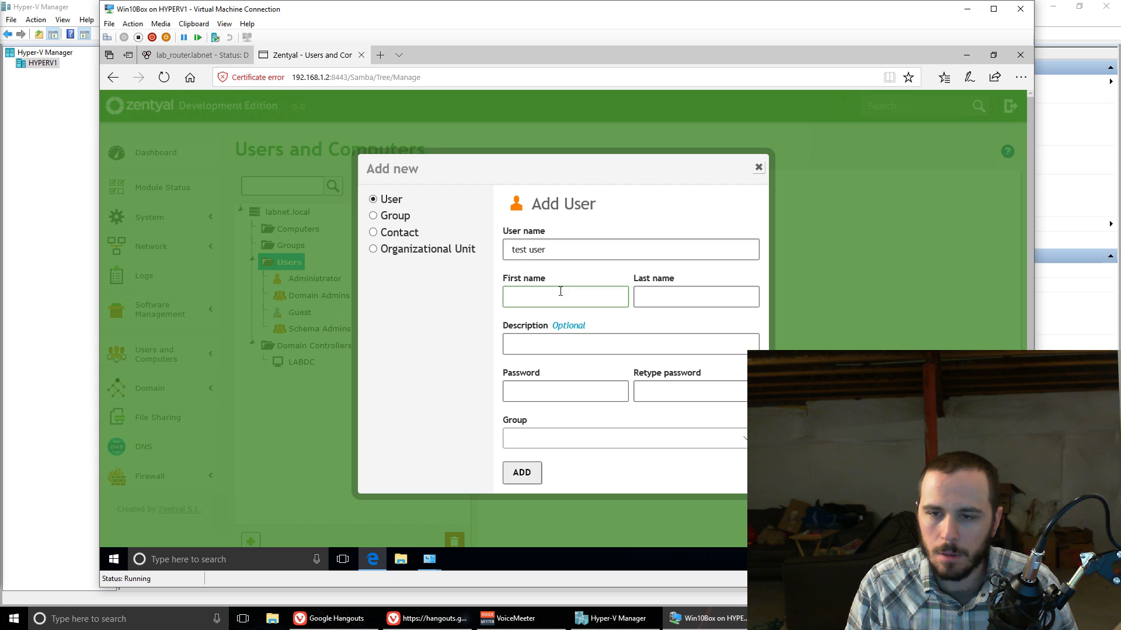
{"action": "left_click_drag", "start_coordinate": [546, 248], "coordinate": [529, 248]}
{"action": "key", "text": "BackSpace"}
{"action": "left_click", "coordinate": [532, 293]}
{"action": "type", "text": "test"}
{"action": "key", "text": "Tab"}
{"action": "type", "text": "use"}
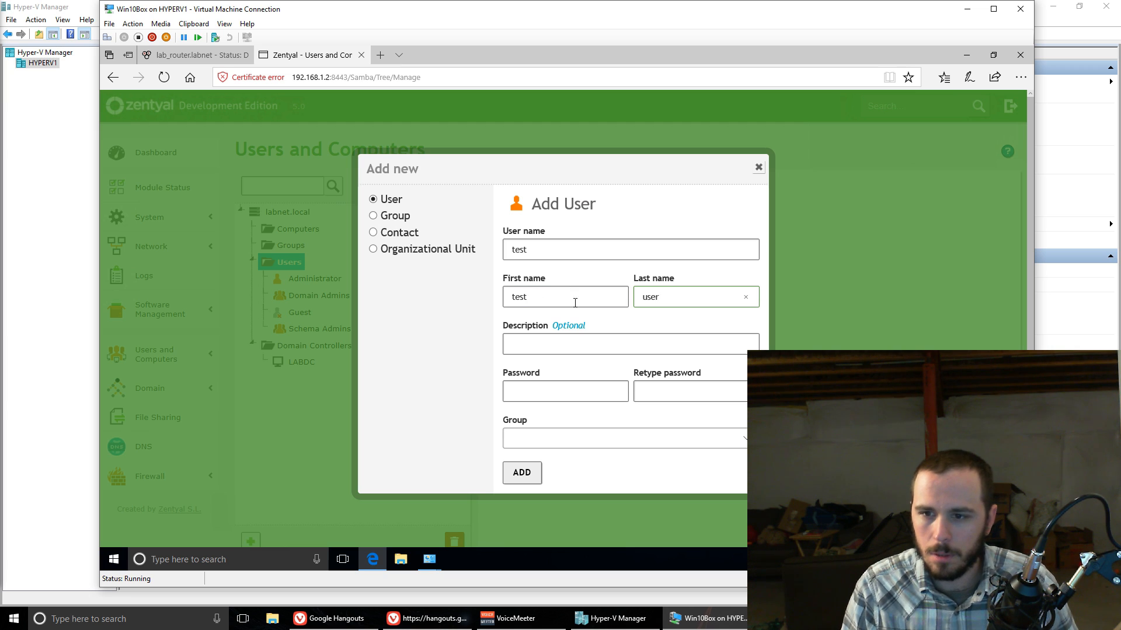
Step: Enter and repeat the account password, assign the user to the Domain Admins group and add the user
{"action": "left_click", "coordinate": [564, 384]}
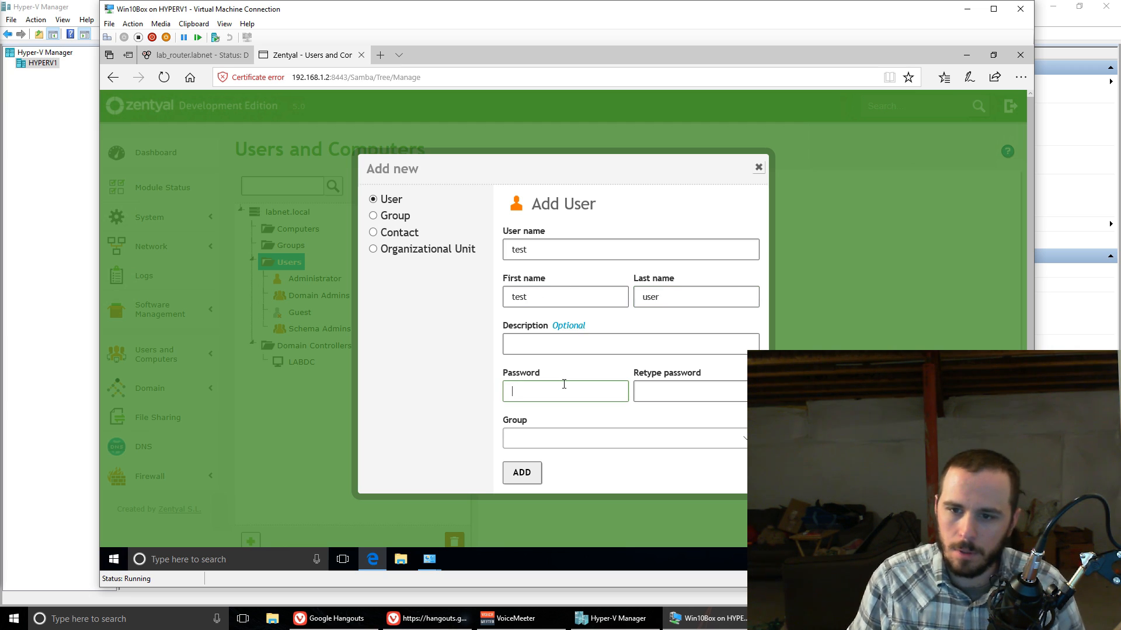
{"action": "type", "text": "123"}
{"action": "key", "text": "Tab"}
{"action": "type", "text": "123"}
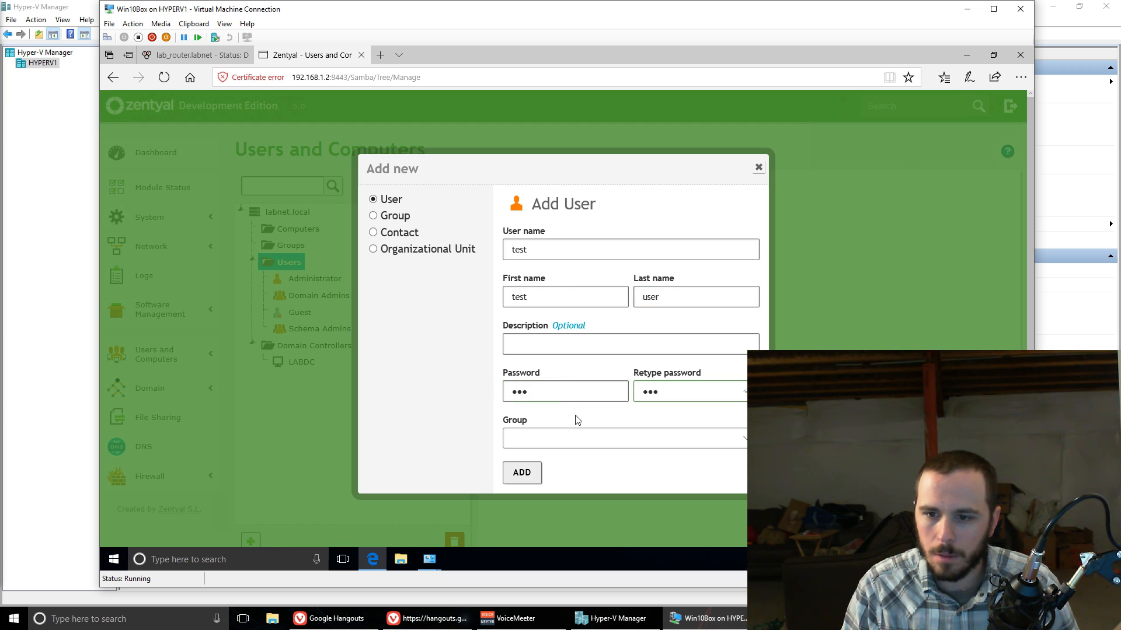
{"action": "left_click", "coordinate": [554, 439]}
{"action": "left_click", "coordinate": [551, 451]}
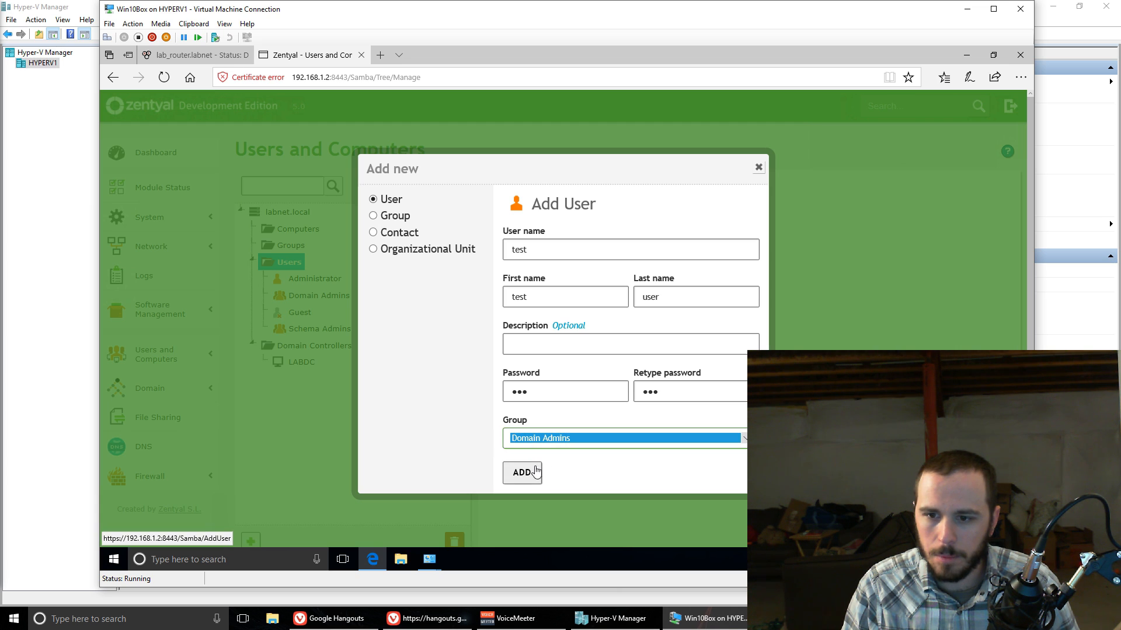
{"action": "left_click", "coordinate": [516, 476]}
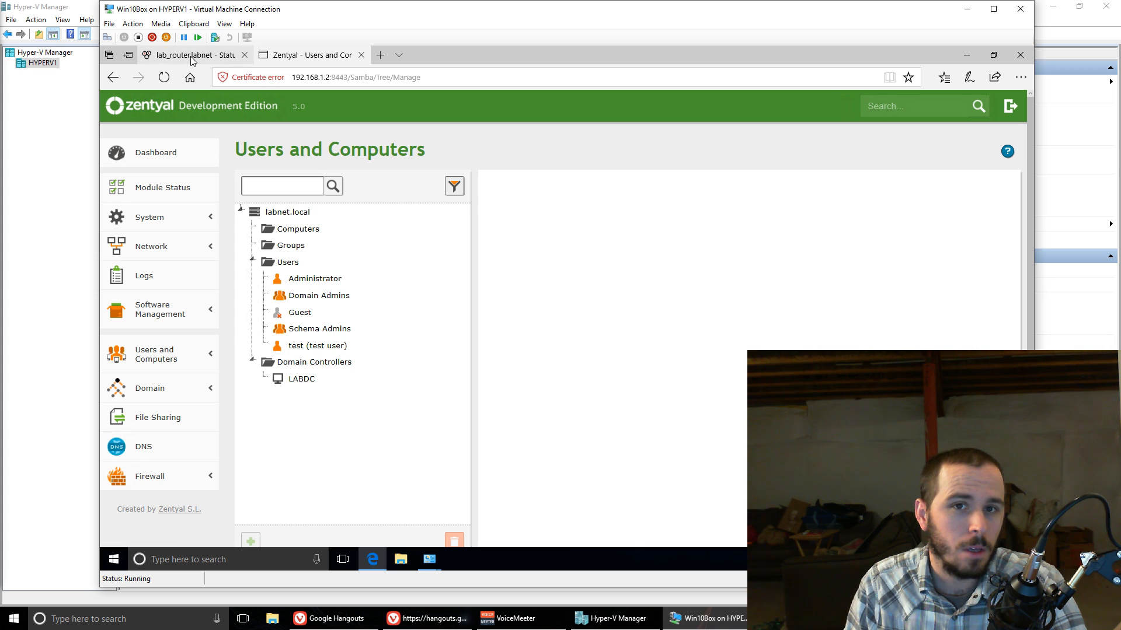
Step: In the pfSense router's General Setup, set the DNS server to 192.168.1.2 and save the settings
{"action": "mouse_move", "coordinate": [192, 60]}
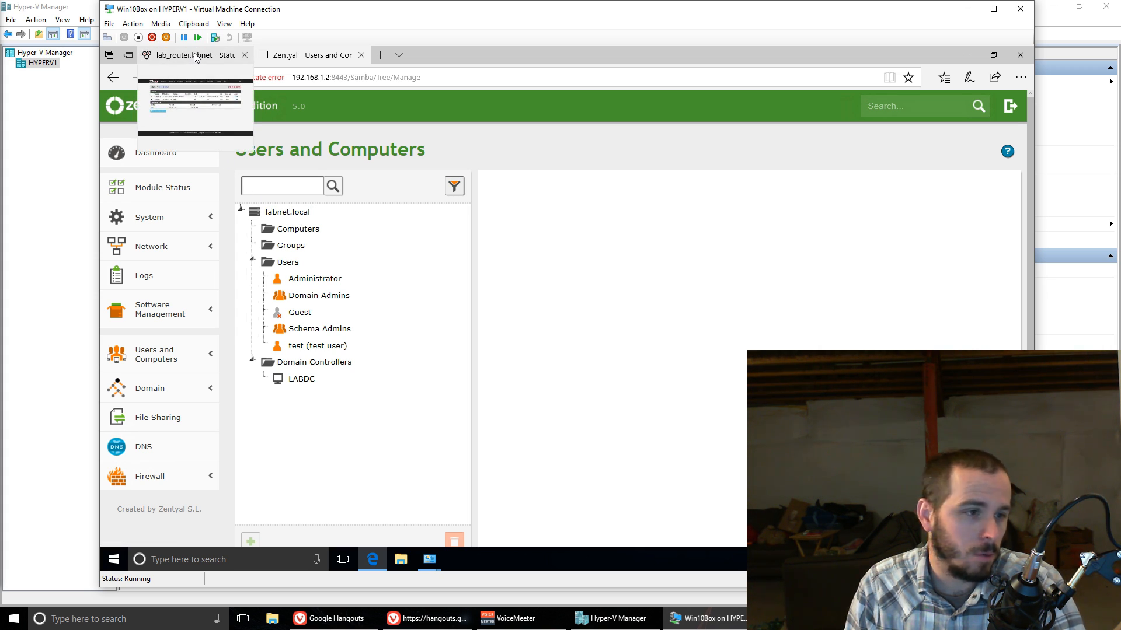
{"action": "left_click", "coordinate": [197, 55]}
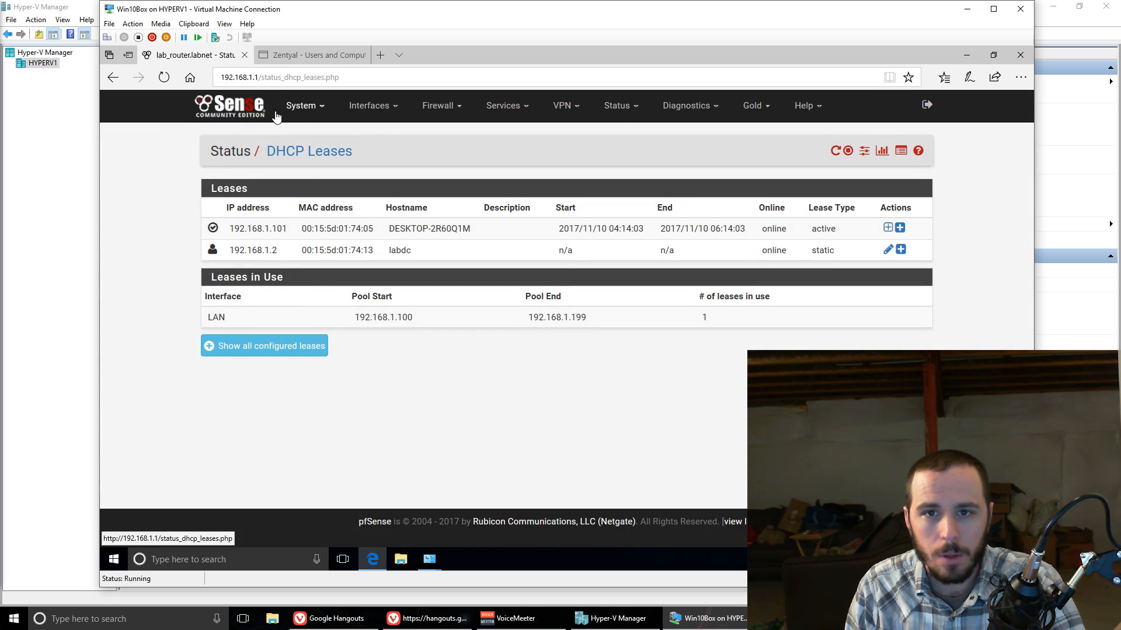
{"action": "left_click", "coordinate": [301, 105]}
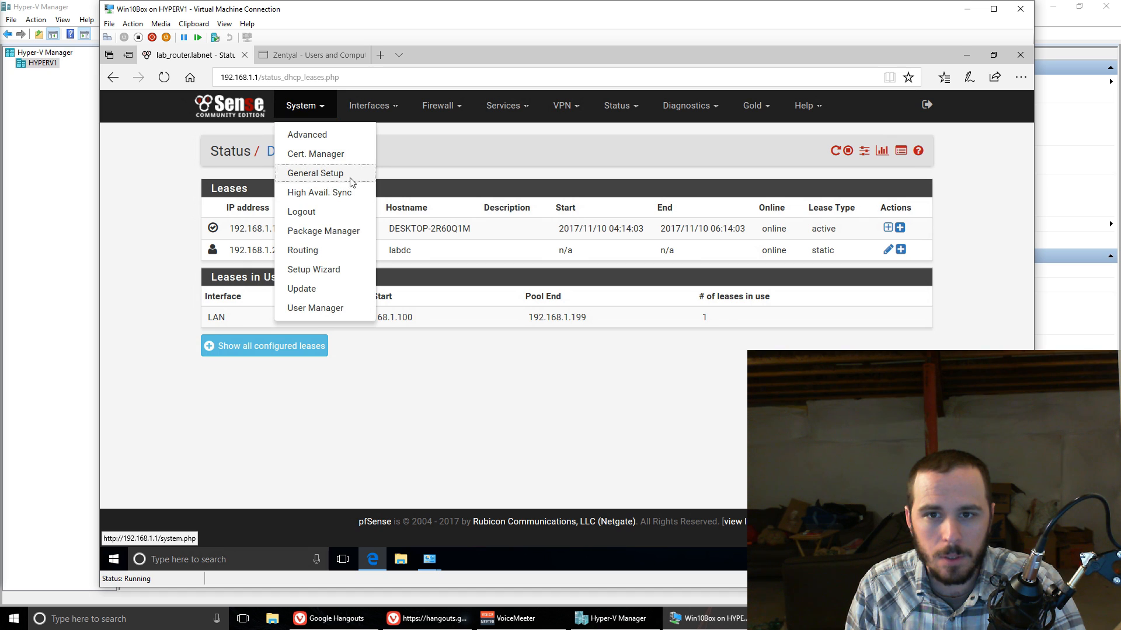
{"action": "left_click", "coordinate": [318, 173]}
{"action": "double_click", "coordinate": [386, 329]}
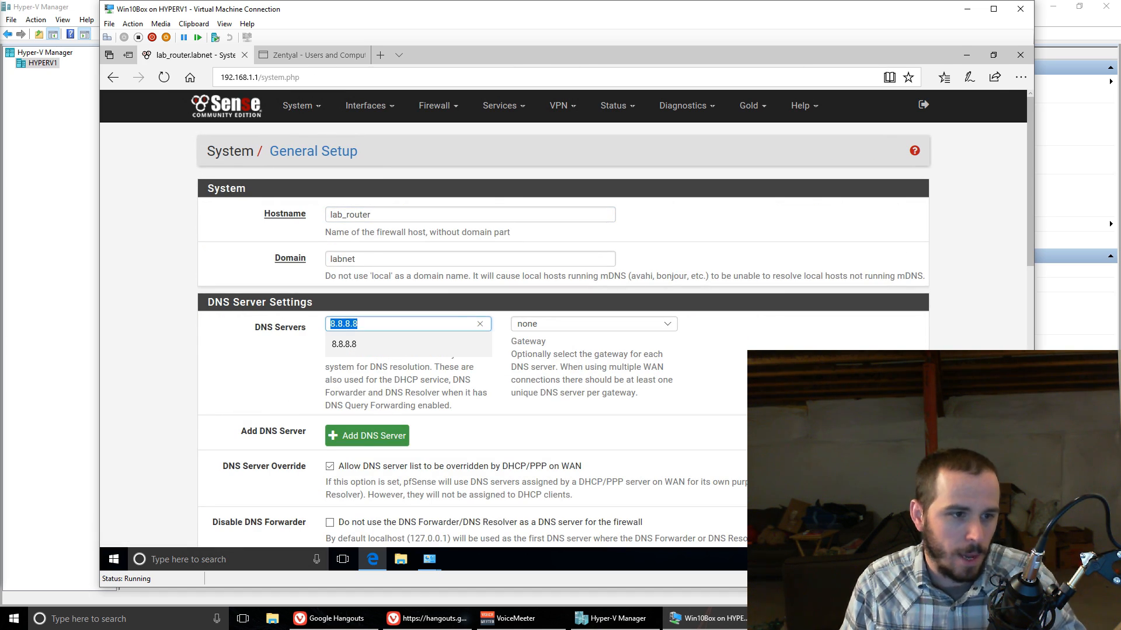
{"action": "type", "text": "19"}
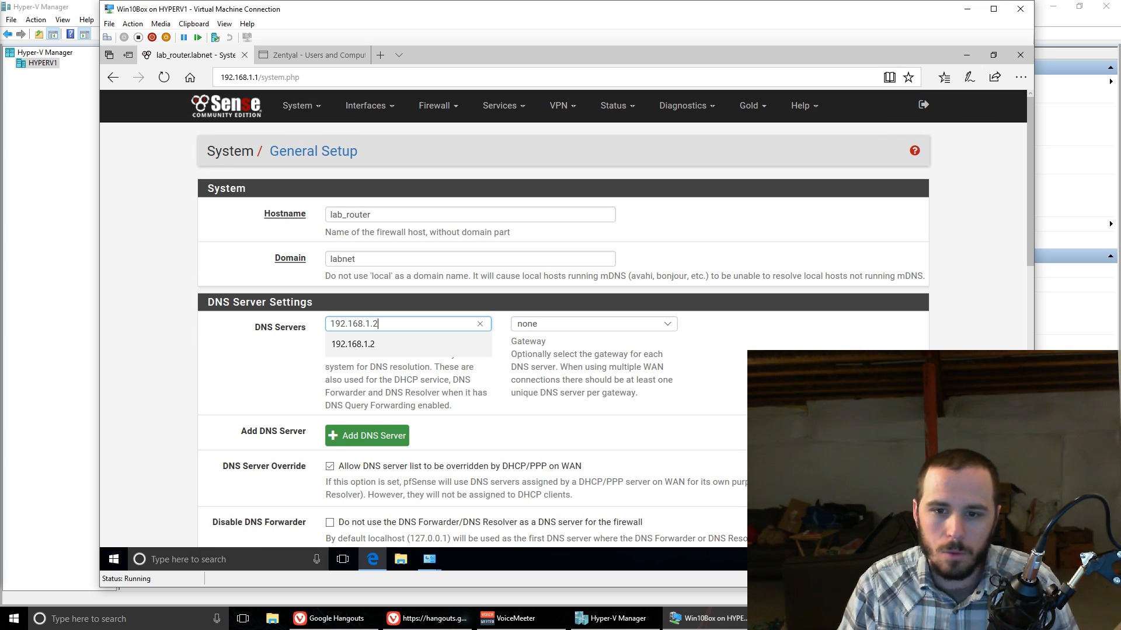
{"action": "type", "text": "2.168.1.2"}
{"action": "left_click", "coordinate": [222, 368]}
{"action": "scroll", "coordinate": [349, 493], "scroll_direction": "down", "scroll_amount": 10}
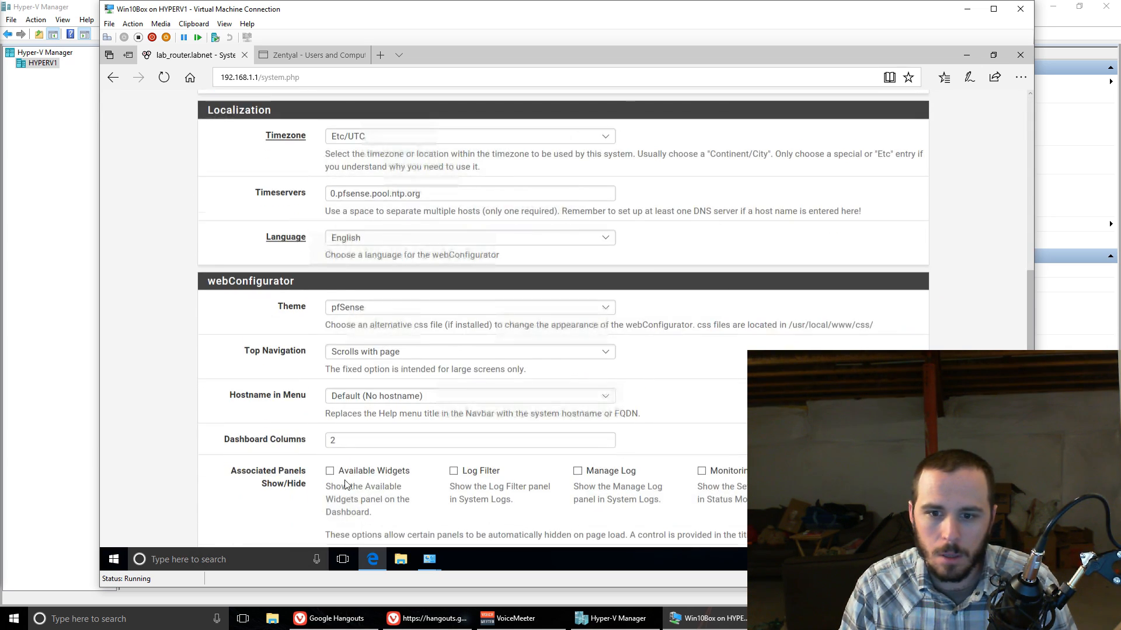
{"action": "scroll", "coordinate": [348, 492], "scroll_direction": "down", "scroll_amount": 4}
{"action": "left_click", "coordinate": [347, 479]}
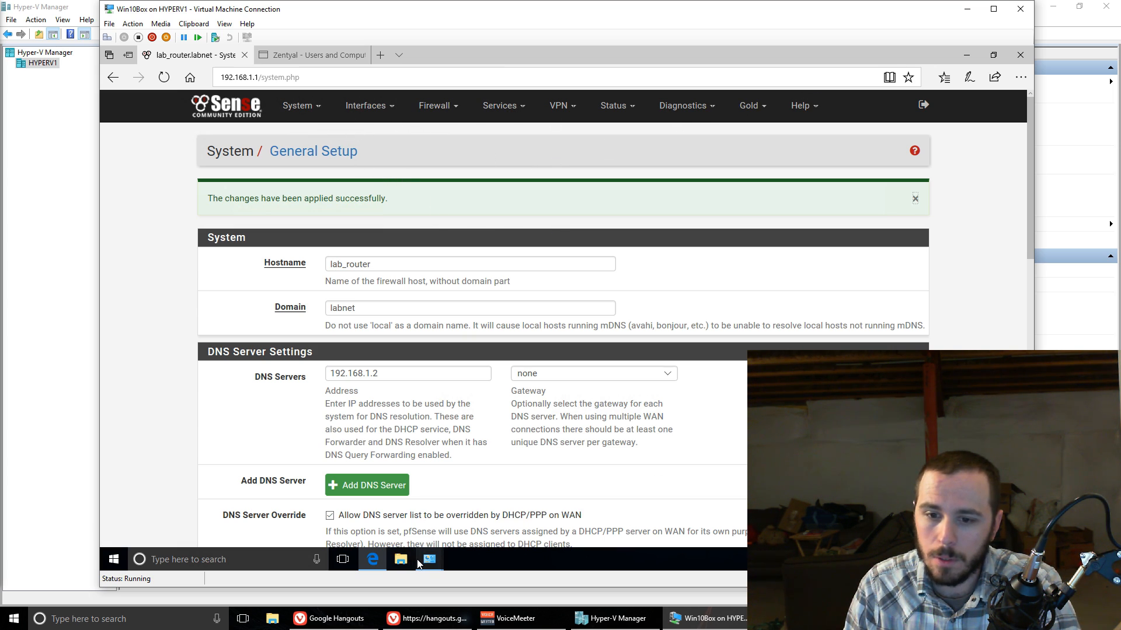
Step: Disable and re-enable the Ethernet adapter in Network Connections
{"action": "mouse_move", "coordinate": [429, 559]}
{"action": "left_click", "coordinate": [458, 521]}
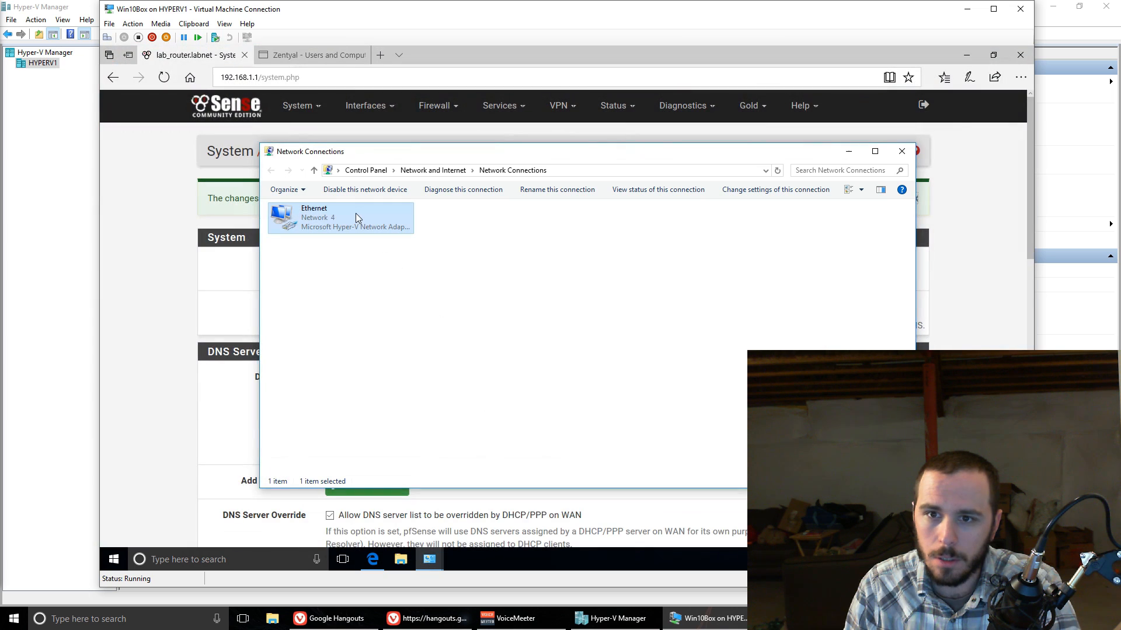
{"action": "left_click", "coordinate": [353, 190]}
{"action": "left_click", "coordinate": [352, 190]}
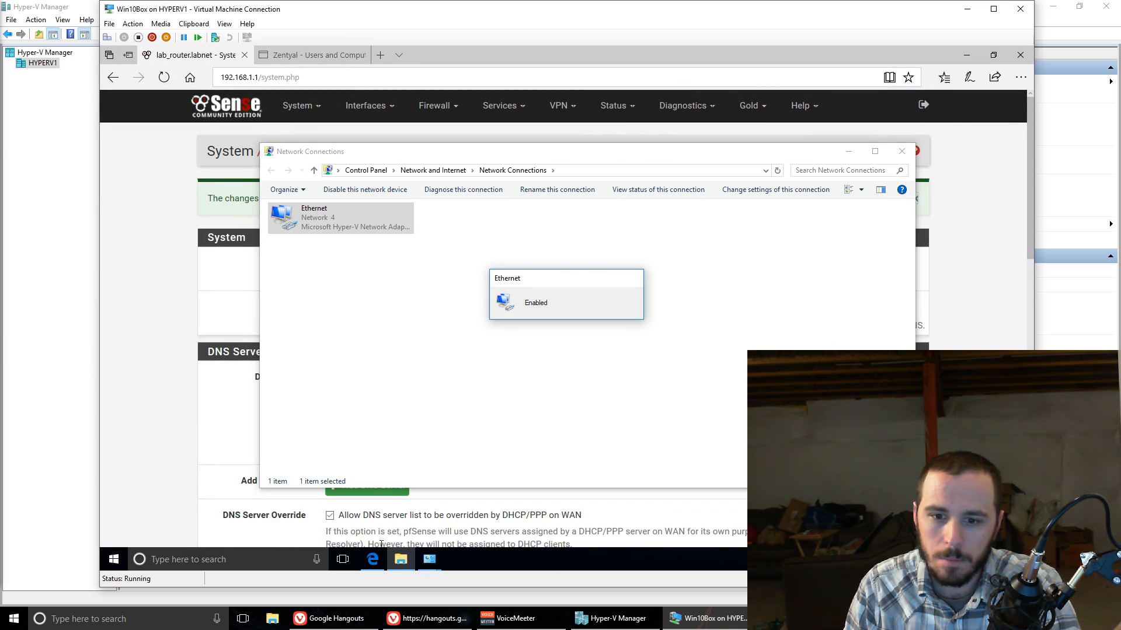
Step: Run nslookup google.com in a Command Prompt, check which DNS server answers, and close the prompt
{"action": "left_click", "coordinate": [239, 565]}
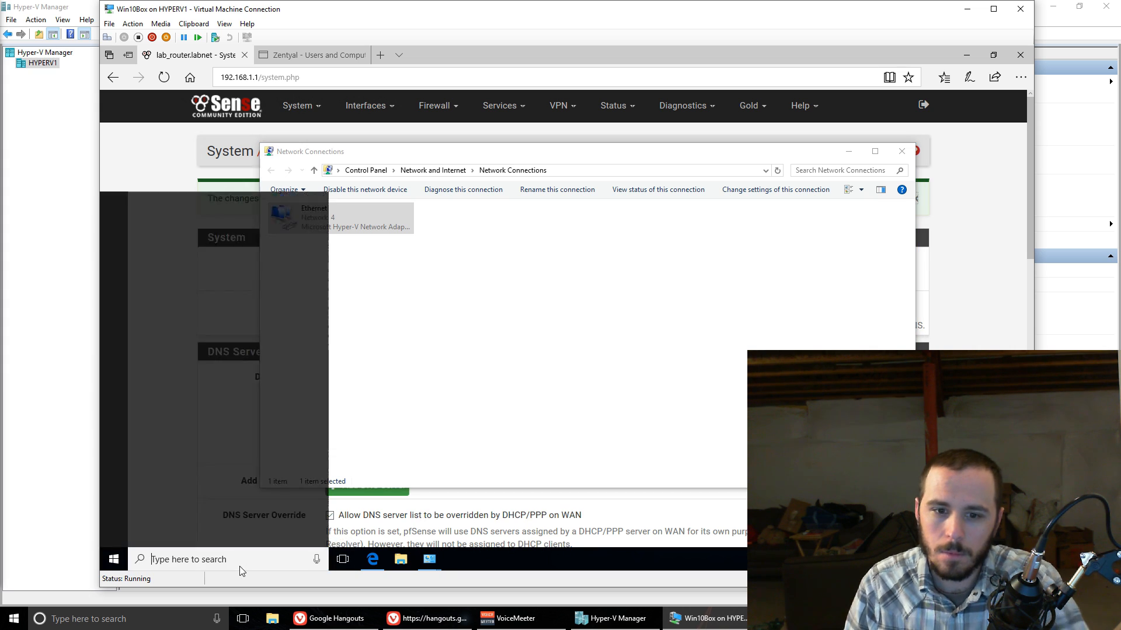
{"action": "type", "text": "cmd"}
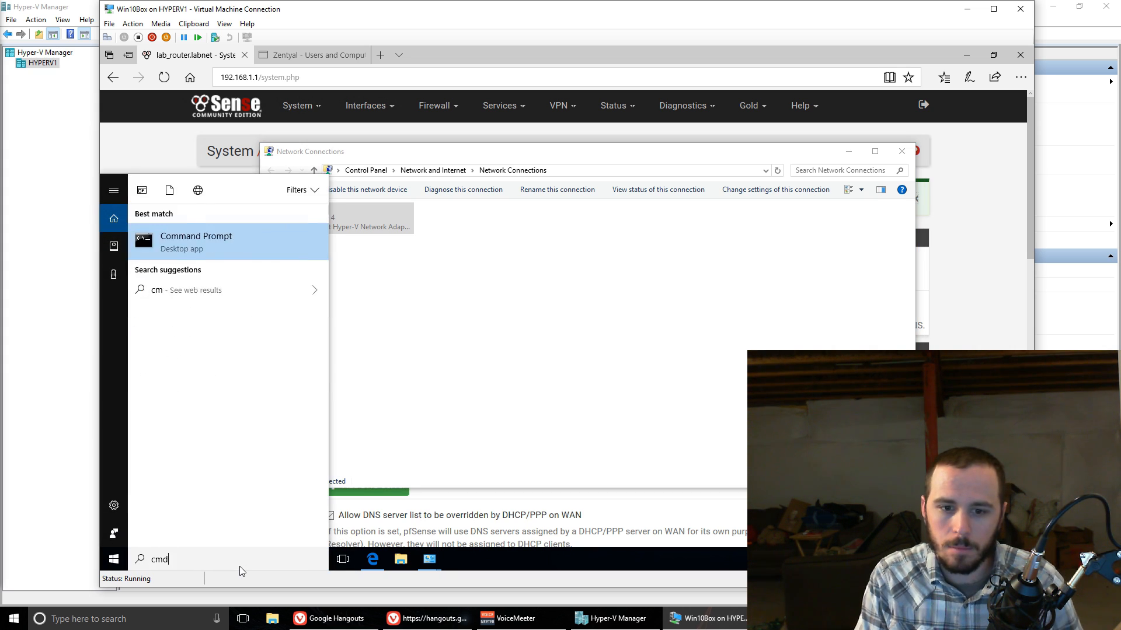
{"action": "key", "text": "Return"}
{"action": "type", "text": "ping "}
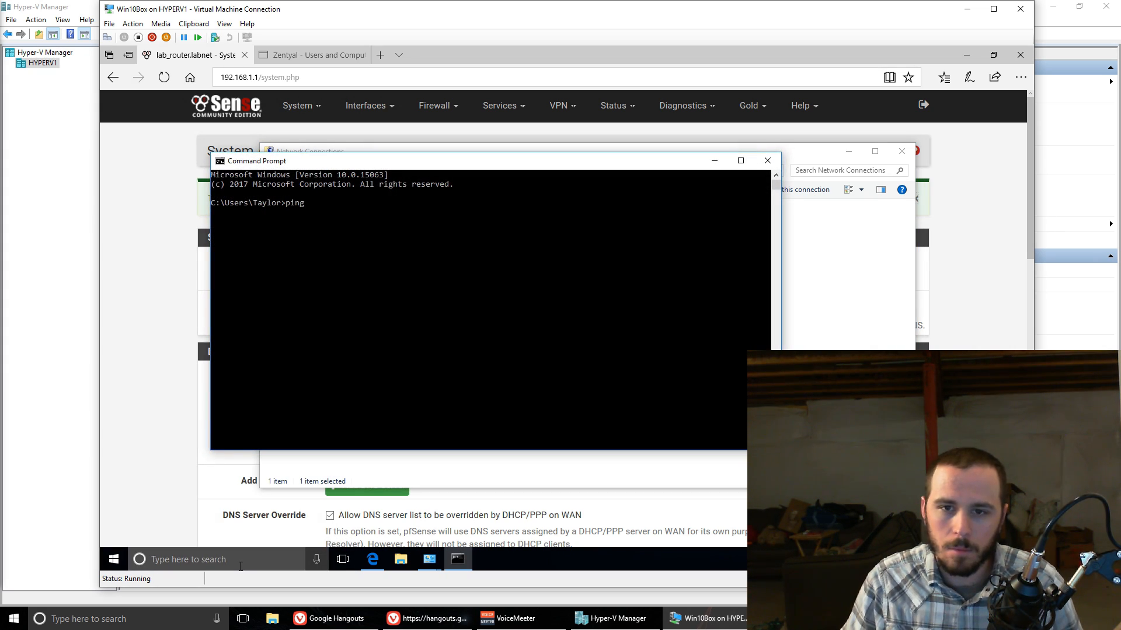
{"action": "type", "text": "g"}
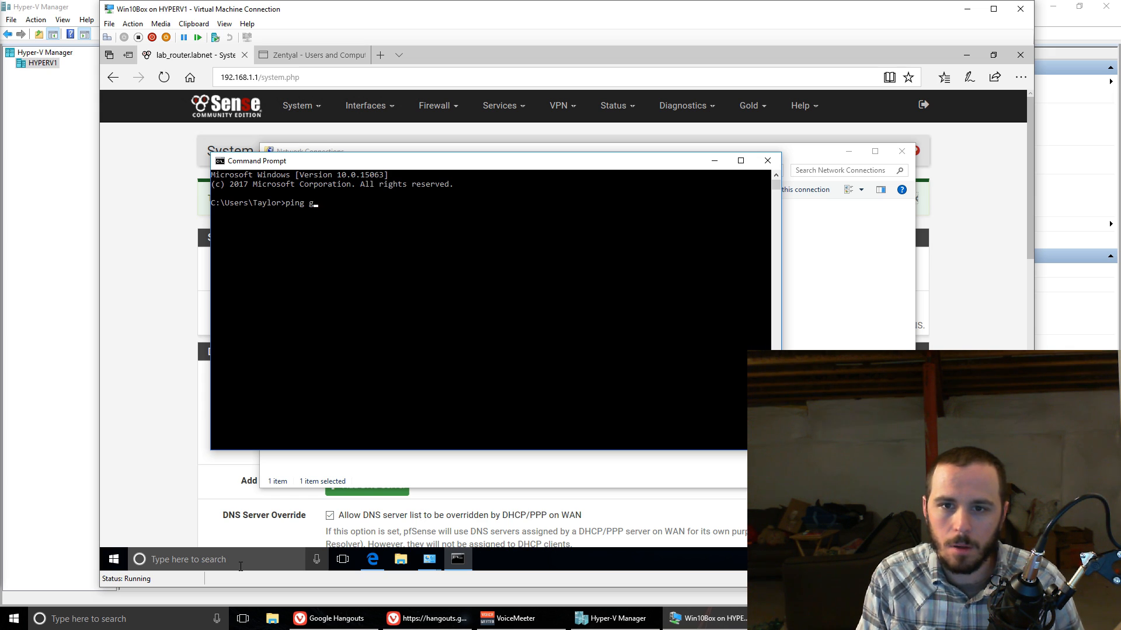
{"action": "type", "text": "nslookup google.com"}
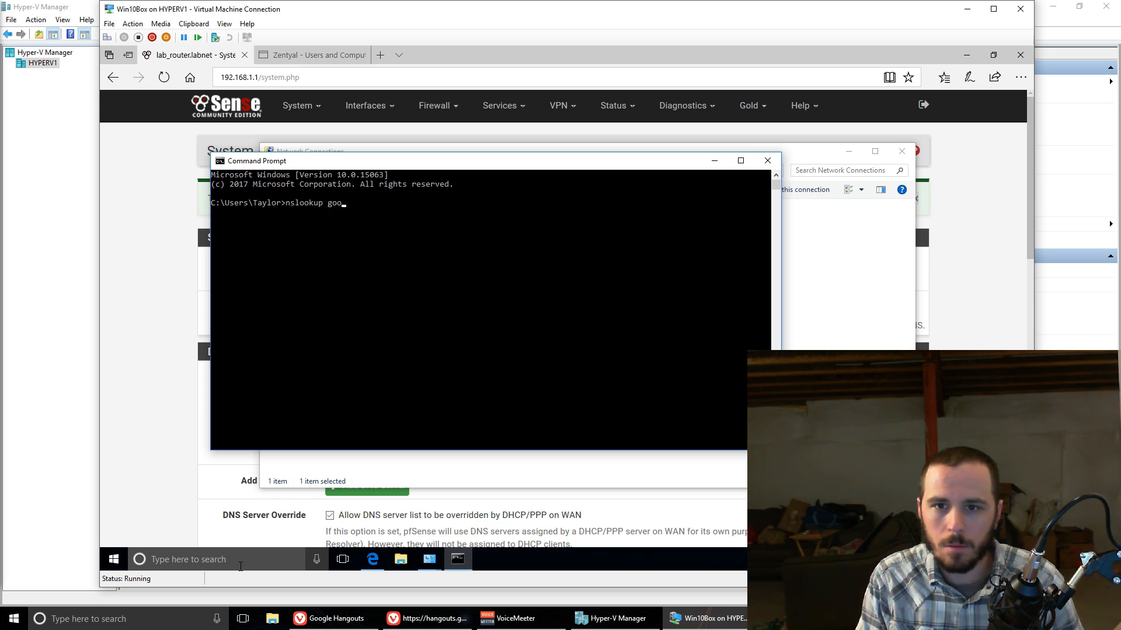
{"action": "key", "text": "Return"}
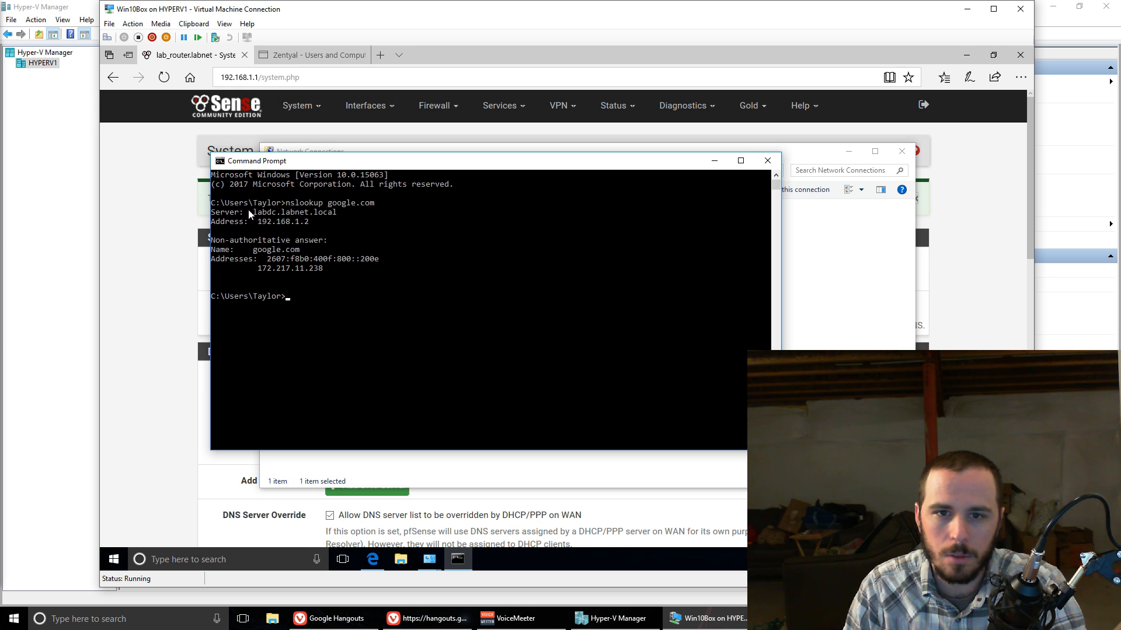
{"action": "left_click_drag", "start_coordinate": [248, 209], "coordinate": [342, 222]}
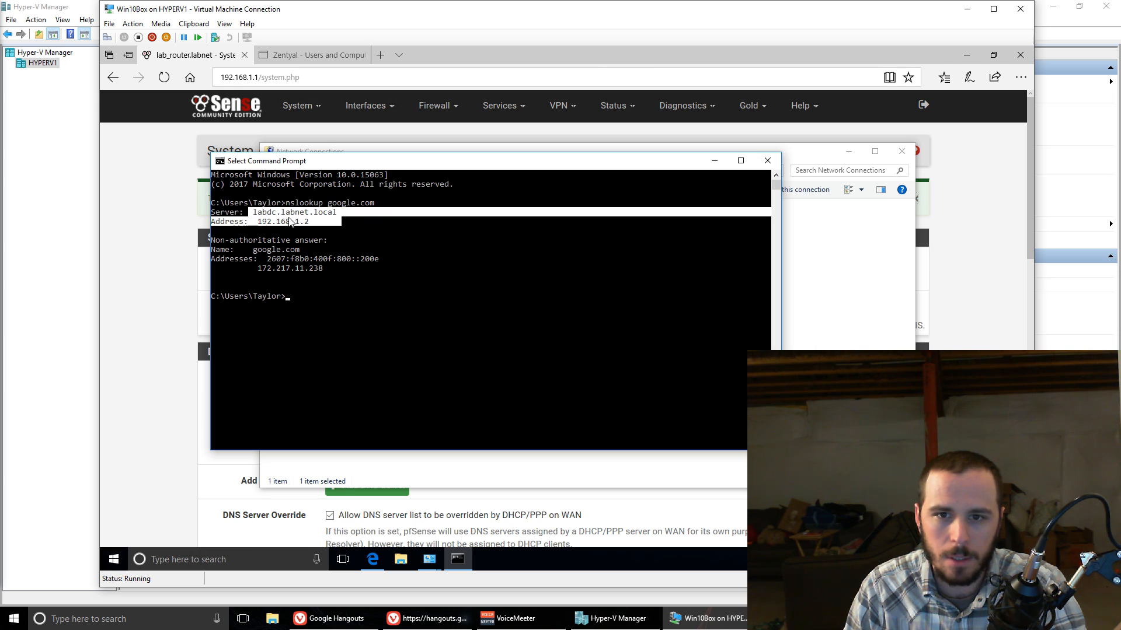
{"action": "left_click", "coordinate": [255, 213]}
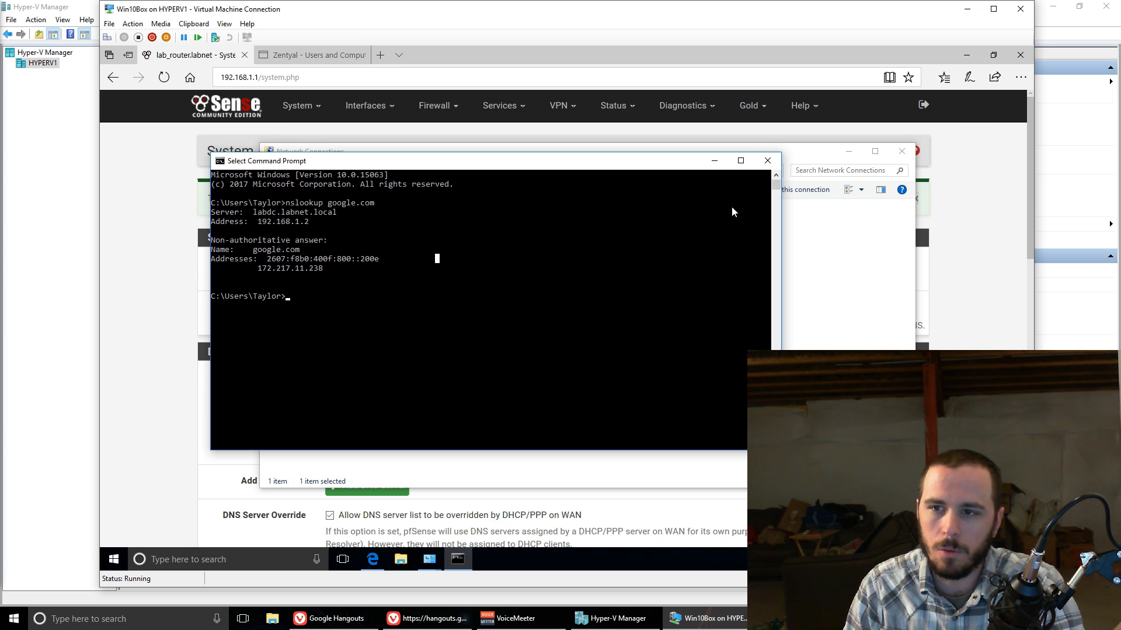
{"action": "left_click", "coordinate": [767, 161]}
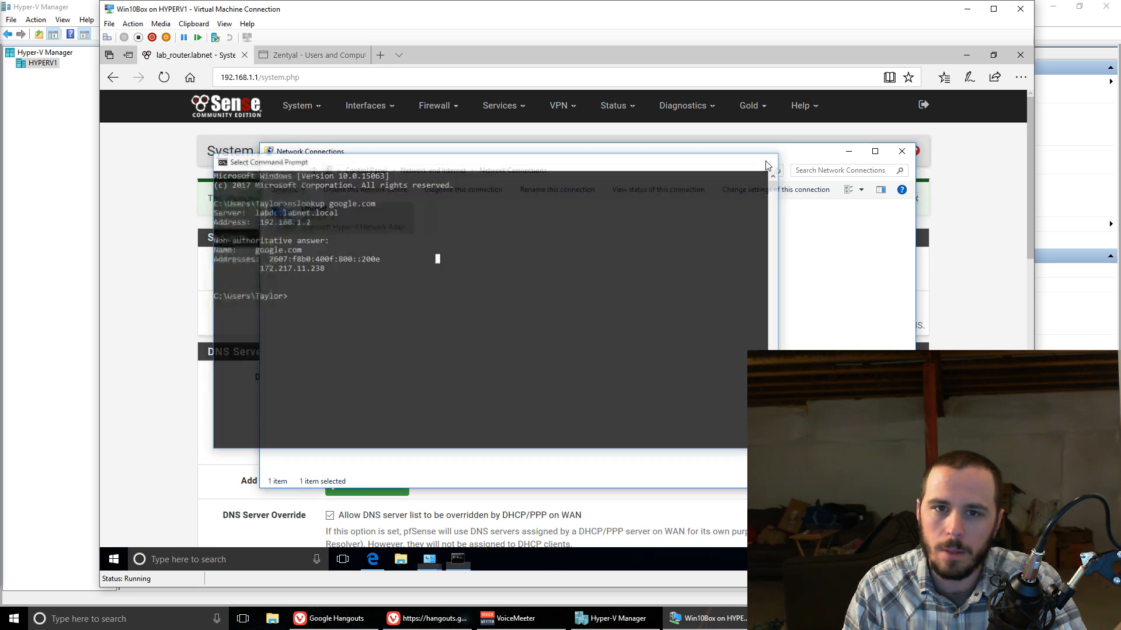
Step: Minimize the browser and close the Network Connections and Network and Sharing Center windows
{"action": "right_click", "coordinate": [961, 59]}
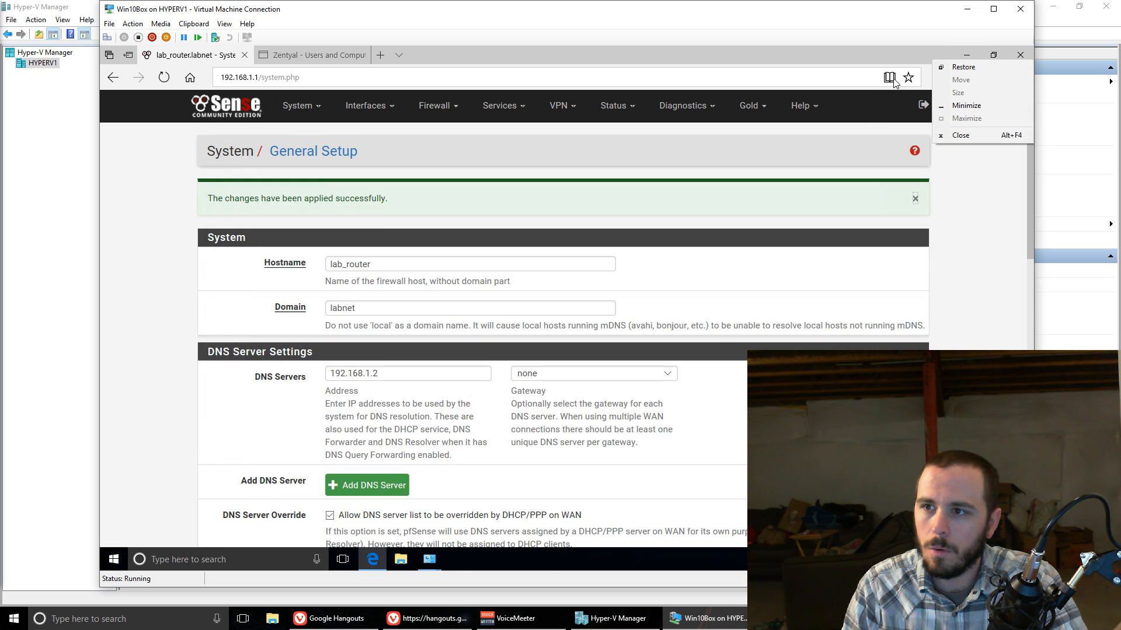
{"action": "left_click", "coordinate": [879, 58]}
{"action": "left_click", "coordinate": [963, 55]}
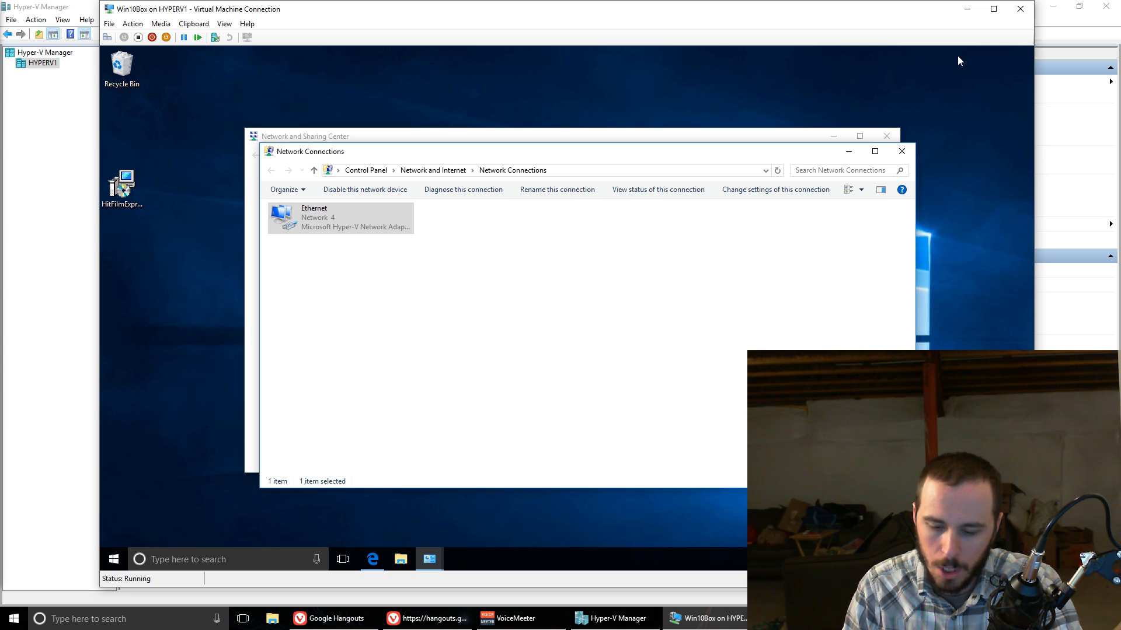
{"action": "left_click", "coordinate": [901, 151]}
{"action": "left_click", "coordinate": [887, 137]}
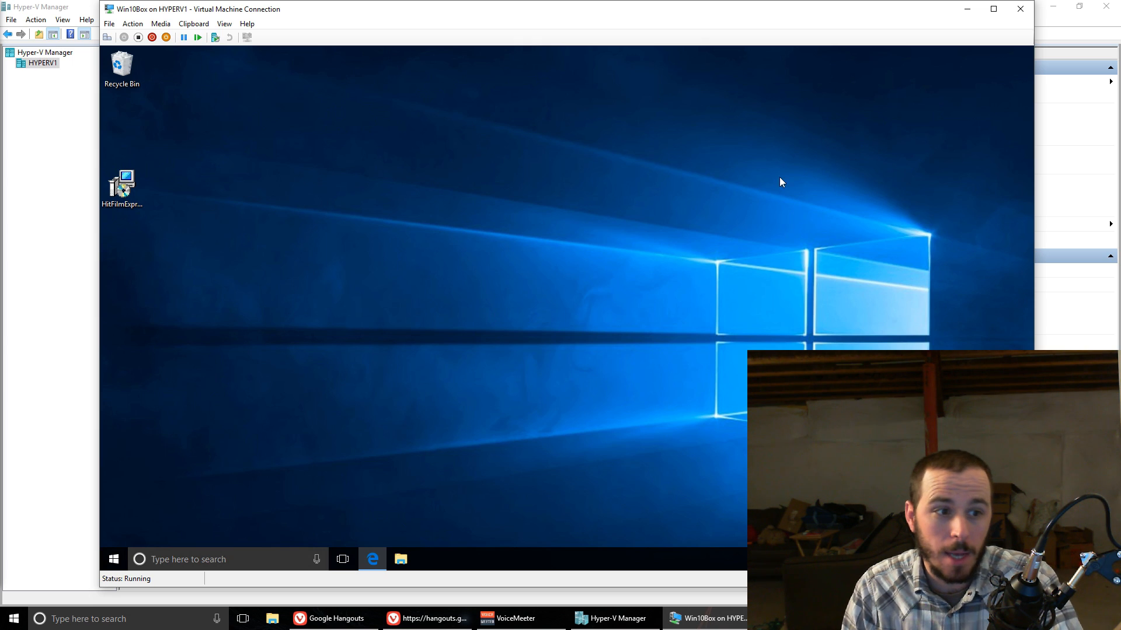
Step: Start joining this device to the local Active Directory domain labnet.local from the Access work or school account settings
{"action": "left_click", "coordinate": [113, 561]}
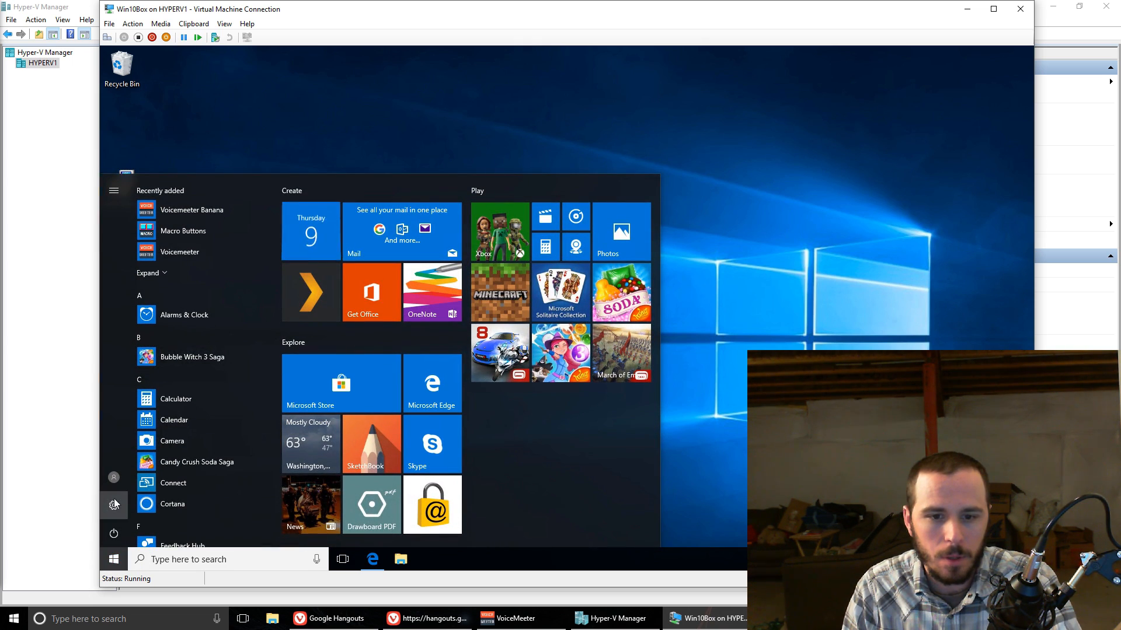
{"action": "left_click", "coordinate": [114, 504]}
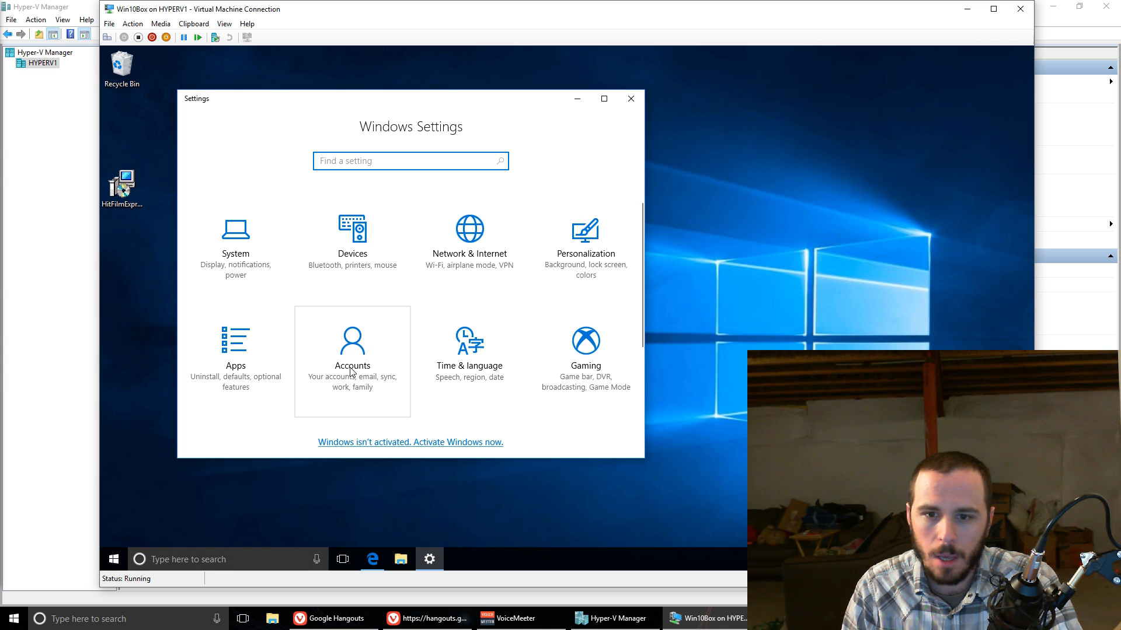
{"action": "left_click", "coordinate": [351, 368]}
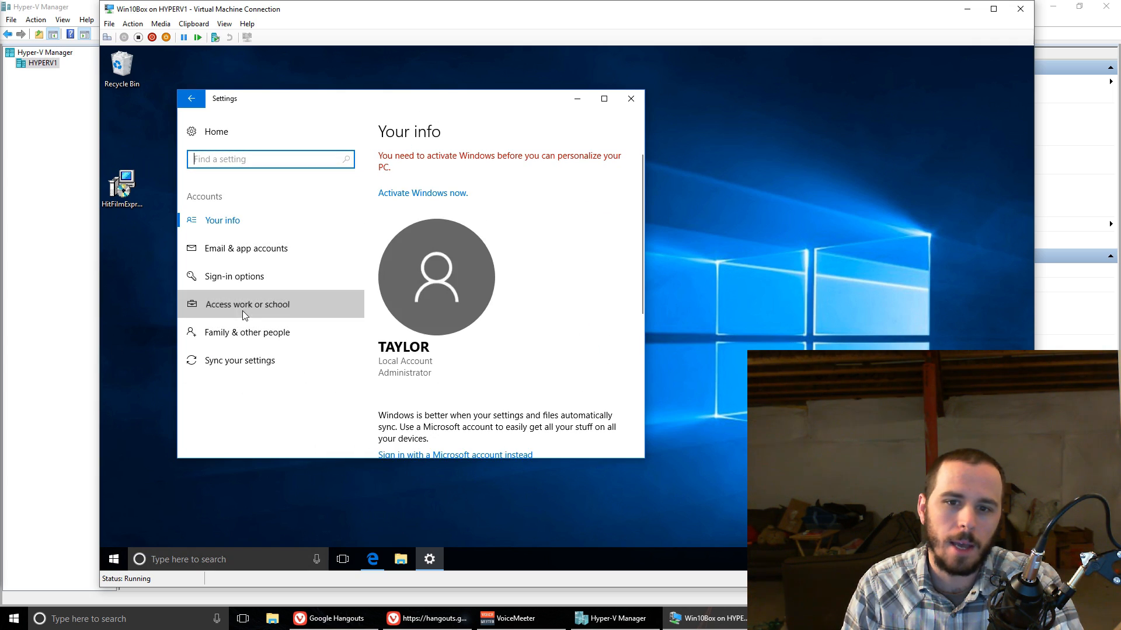
{"action": "left_click", "coordinate": [243, 312]}
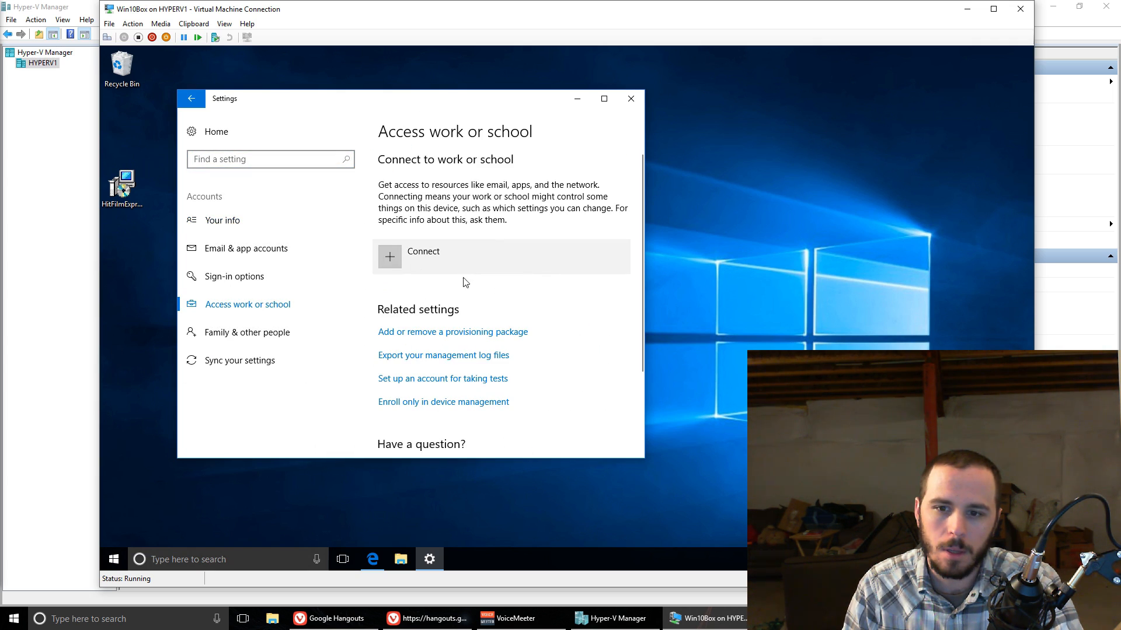
{"action": "left_click_drag", "start_coordinate": [333, 115], "coordinate": [433, 114]}
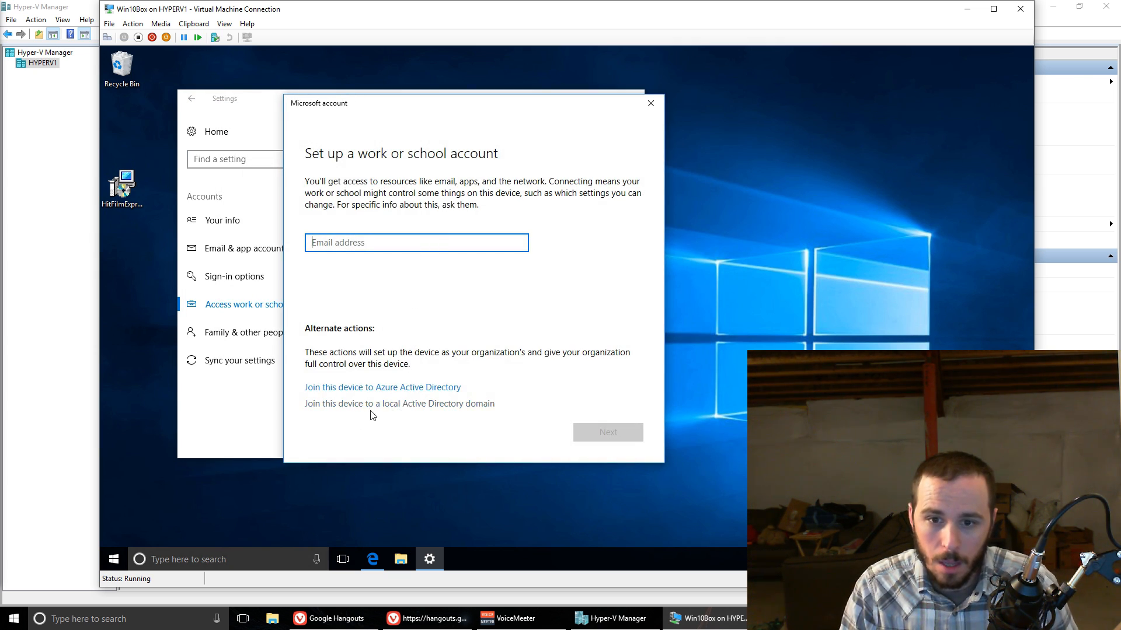
{"action": "left_click", "coordinate": [445, 403]}
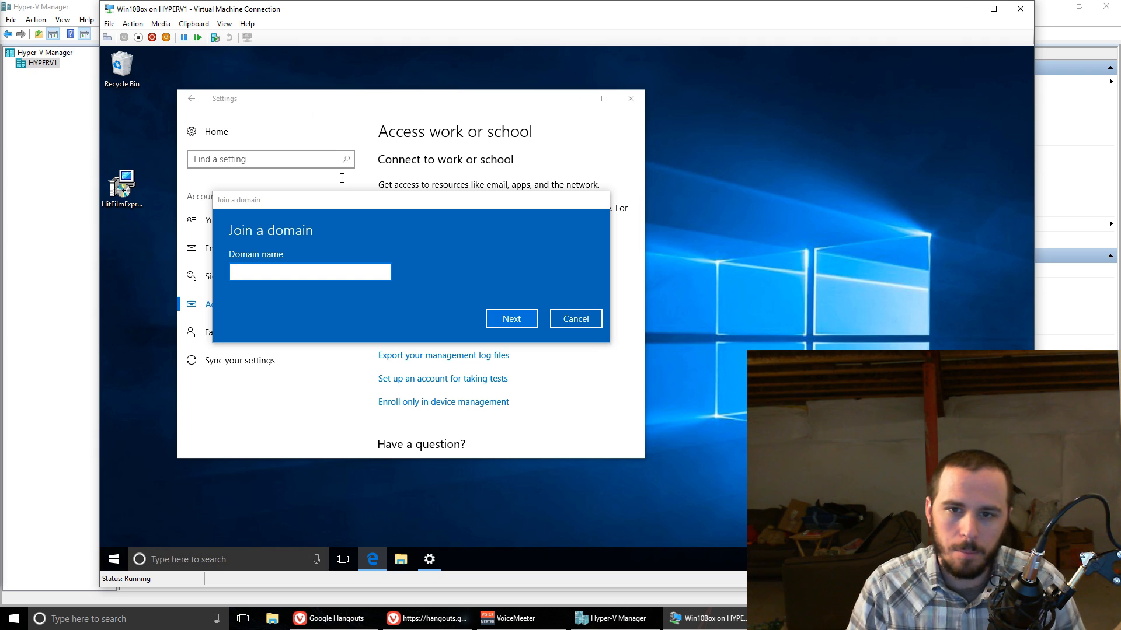
{"action": "left_click", "coordinate": [294, 270]}
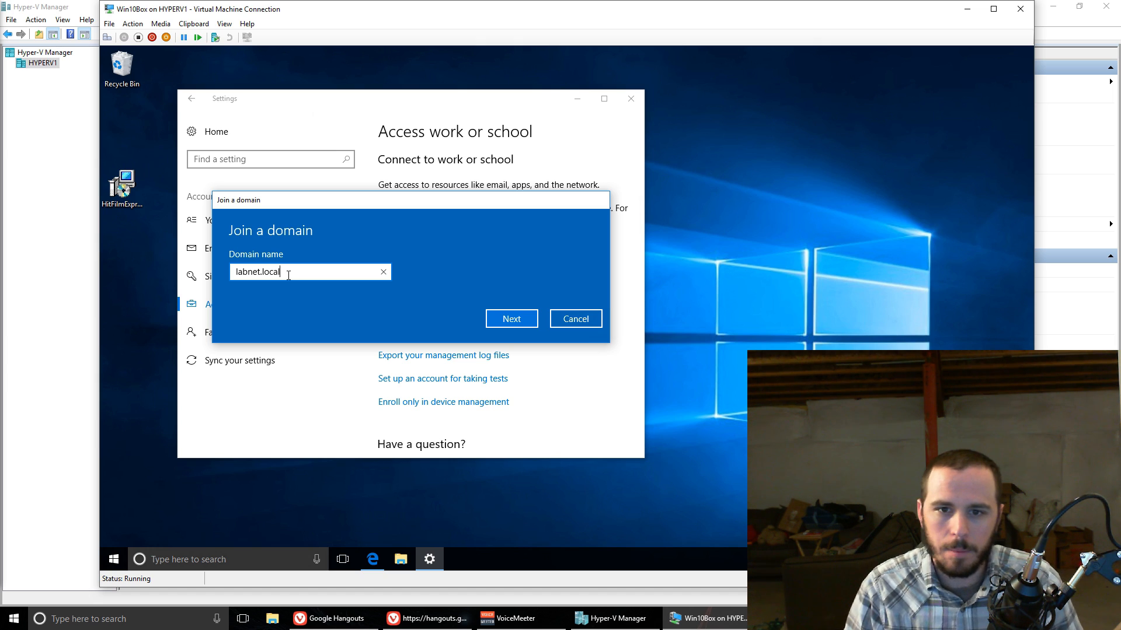
{"action": "key", "text": "Return"}
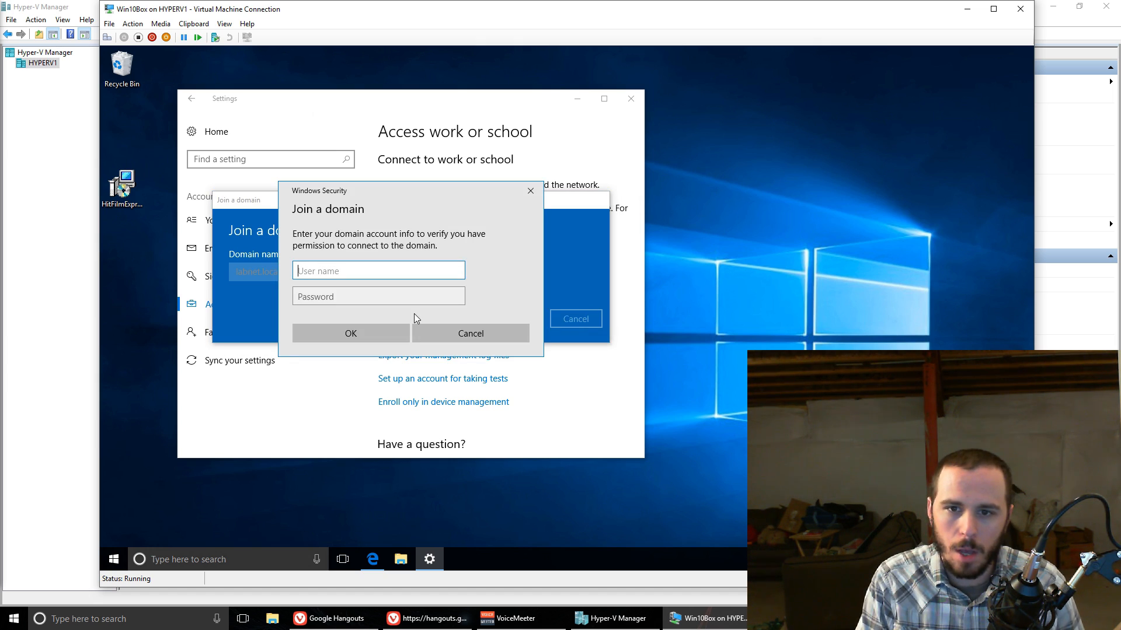
Step: Authorize the domain join with the user name test and the account password
{"action": "type", "text": "test"}
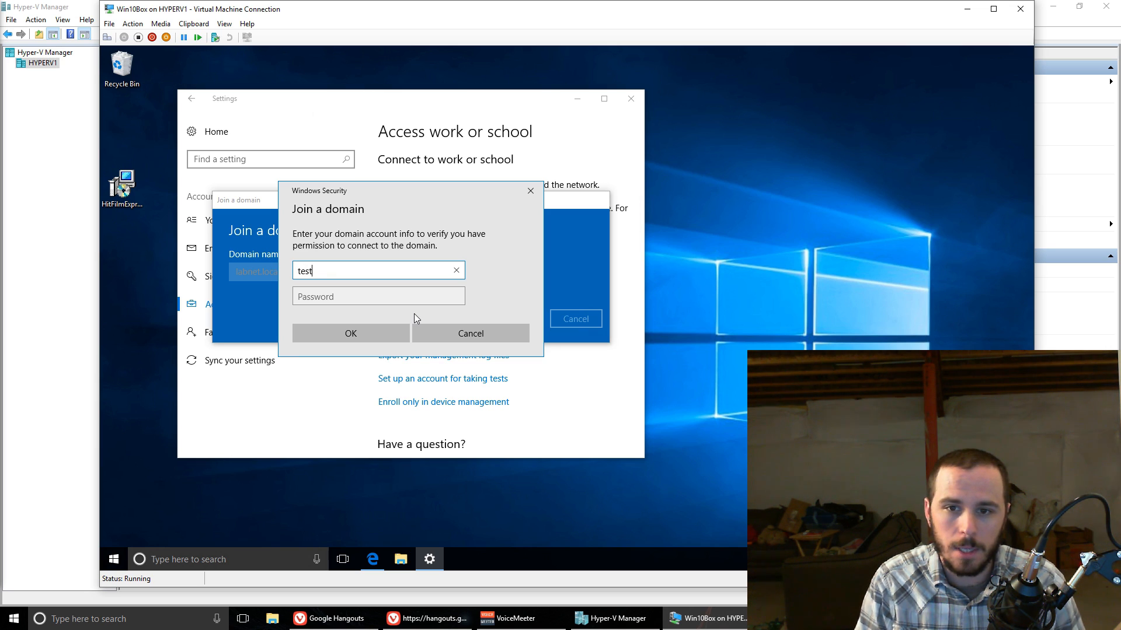
{"action": "key", "text": "Tab"}
{"action": "type", "text": "•••"}
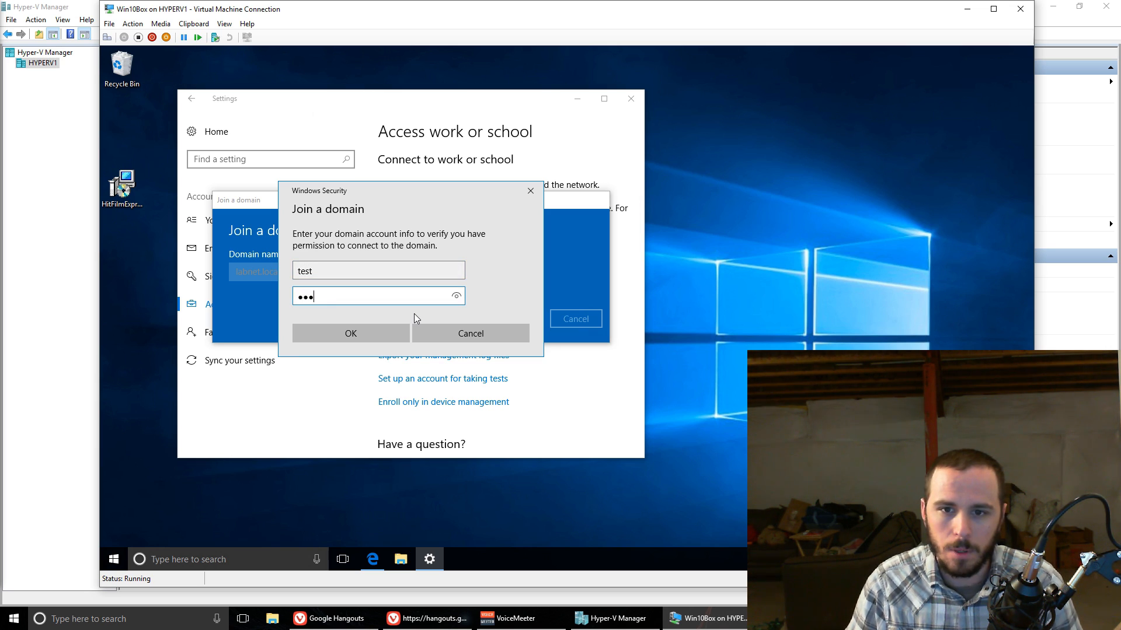
{"action": "left_click", "coordinate": [388, 331]}
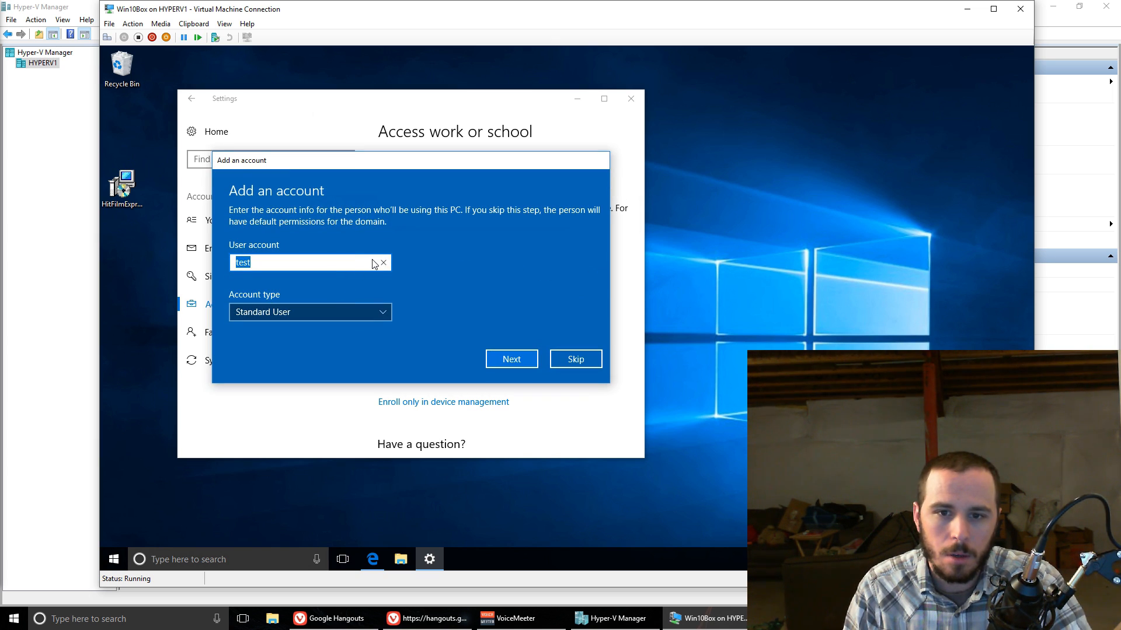
Step: Choose the account type for the test user account, add the account to the PC and restart the machine
{"action": "left_click", "coordinate": [327, 311]}
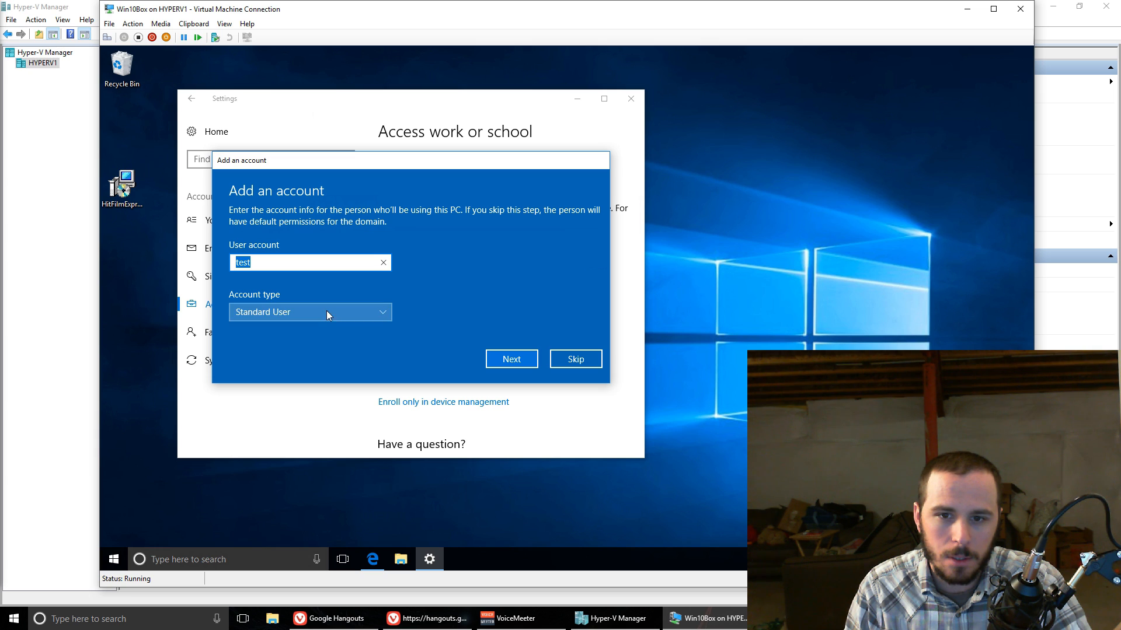
{"action": "left_click", "coordinate": [336, 291]}
{"action": "left_click", "coordinate": [342, 308]}
{"action": "left_click", "coordinate": [338, 327]}
{"action": "left_click", "coordinate": [493, 358]}
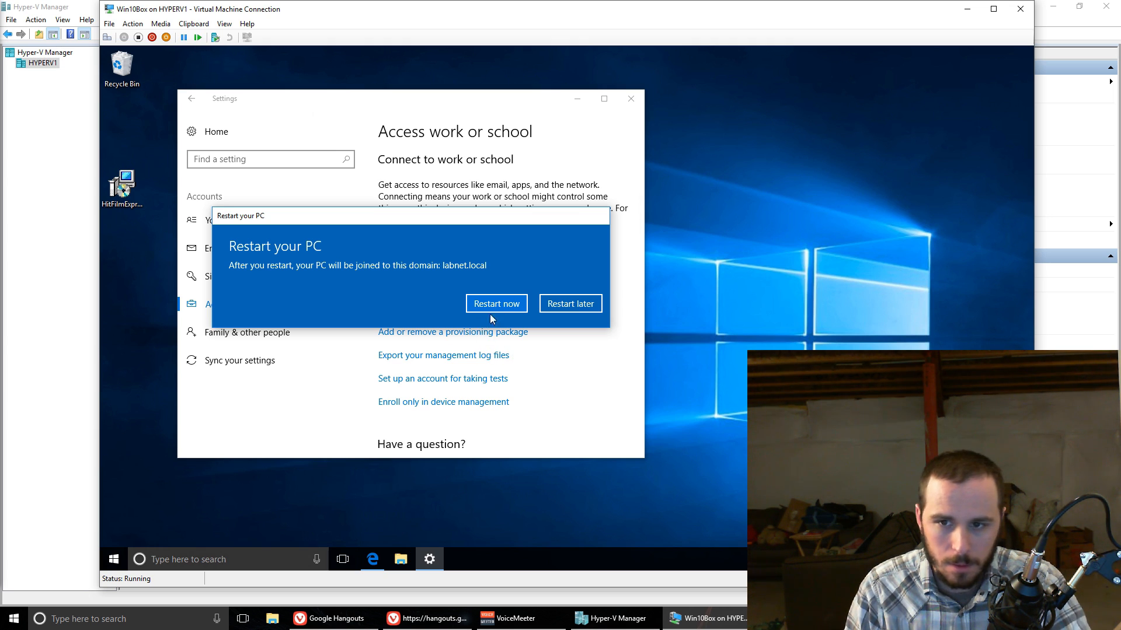
{"action": "left_click", "coordinate": [506, 307]}
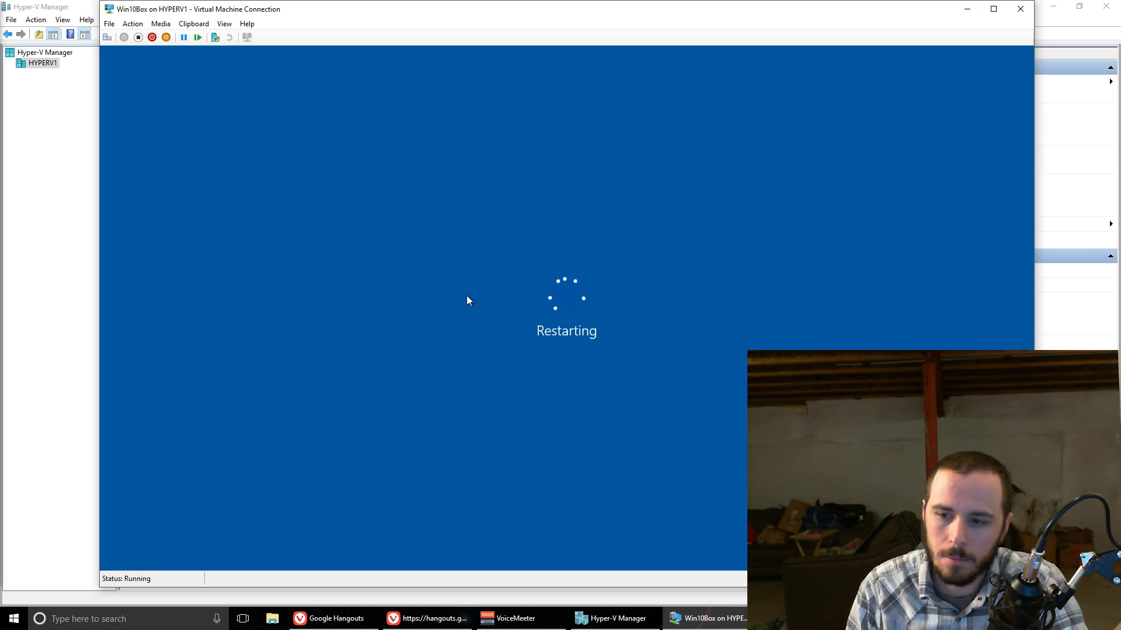
Step: Connect to the lab_DC virtual machine and open the test user in Zentyal's Users and Computers management
{"action": "left_click", "coordinate": [614, 625]}
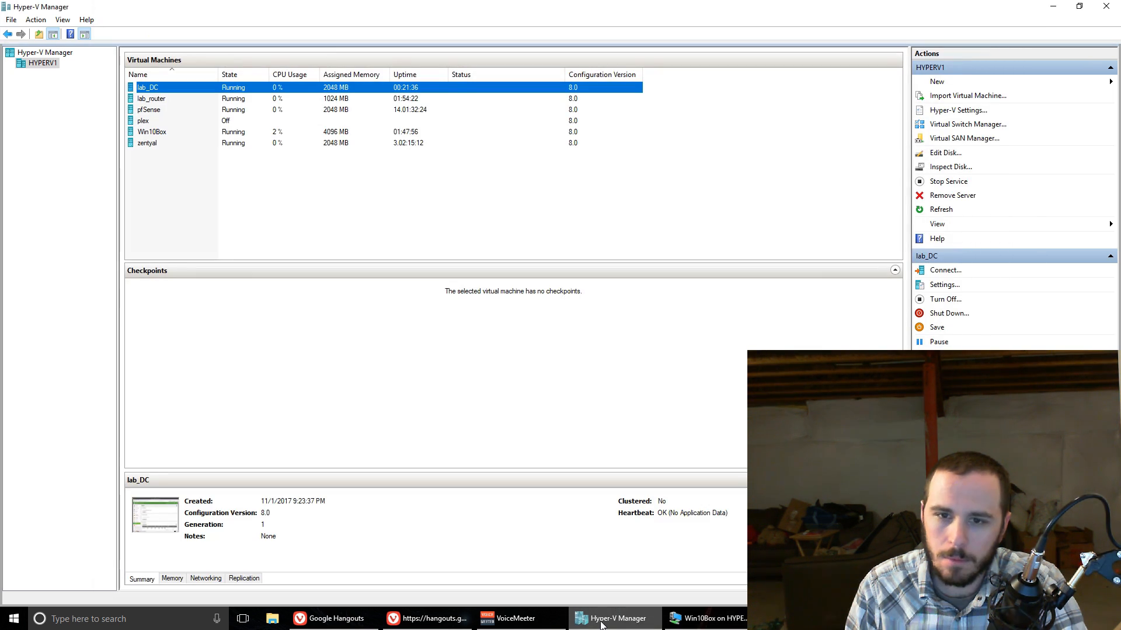
{"action": "right_click", "coordinate": [164, 92]}
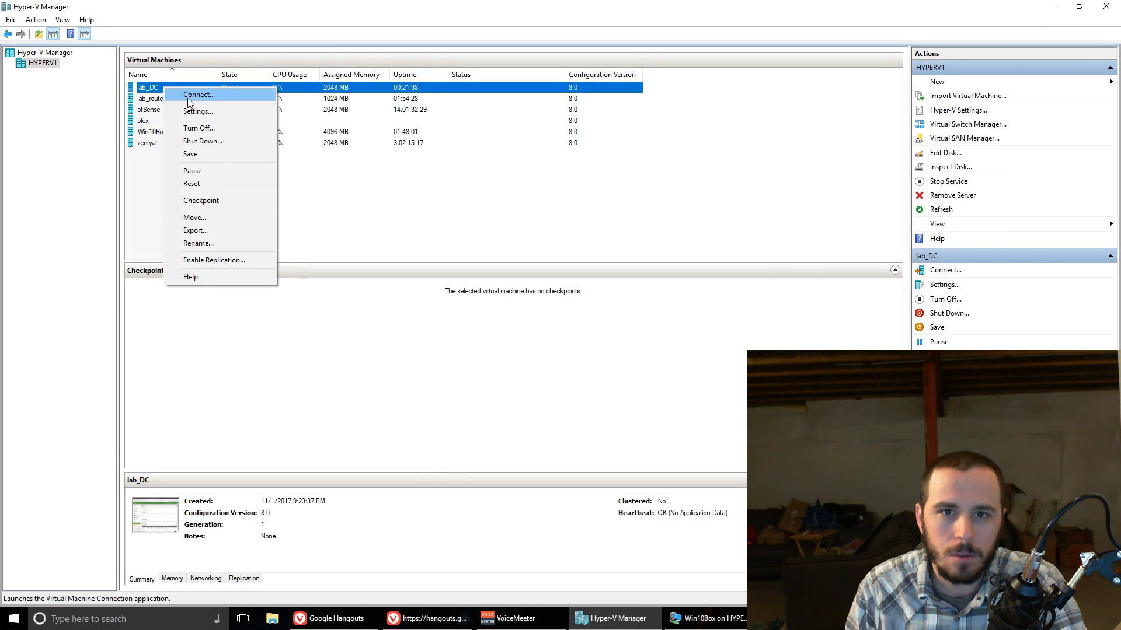
{"action": "left_click", "coordinate": [223, 95]}
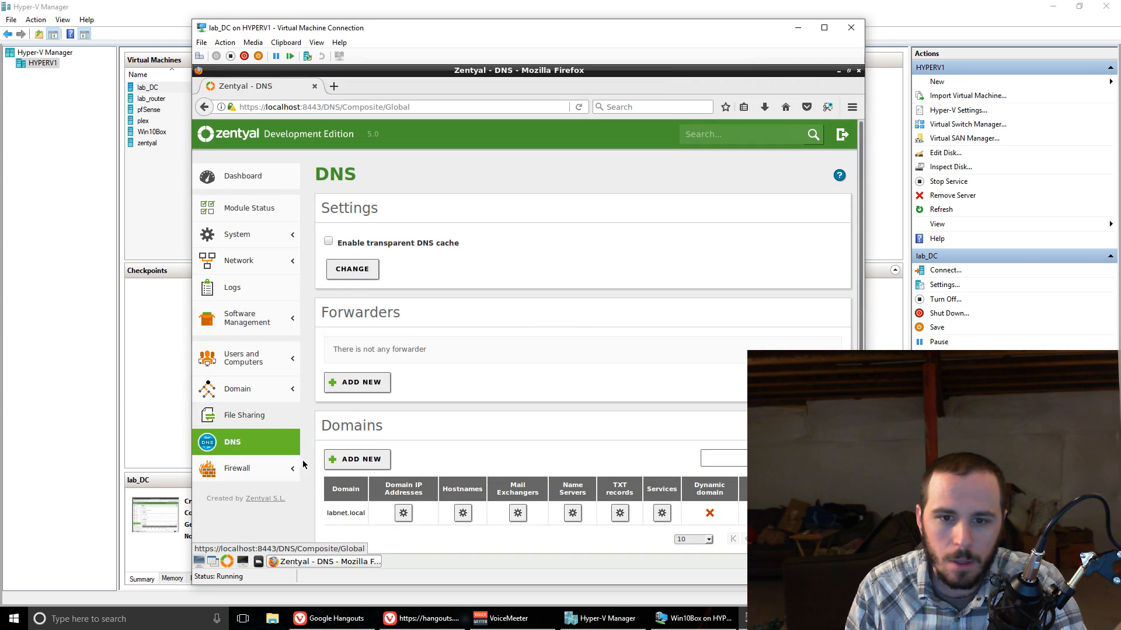
{"action": "left_click", "coordinate": [259, 356]}
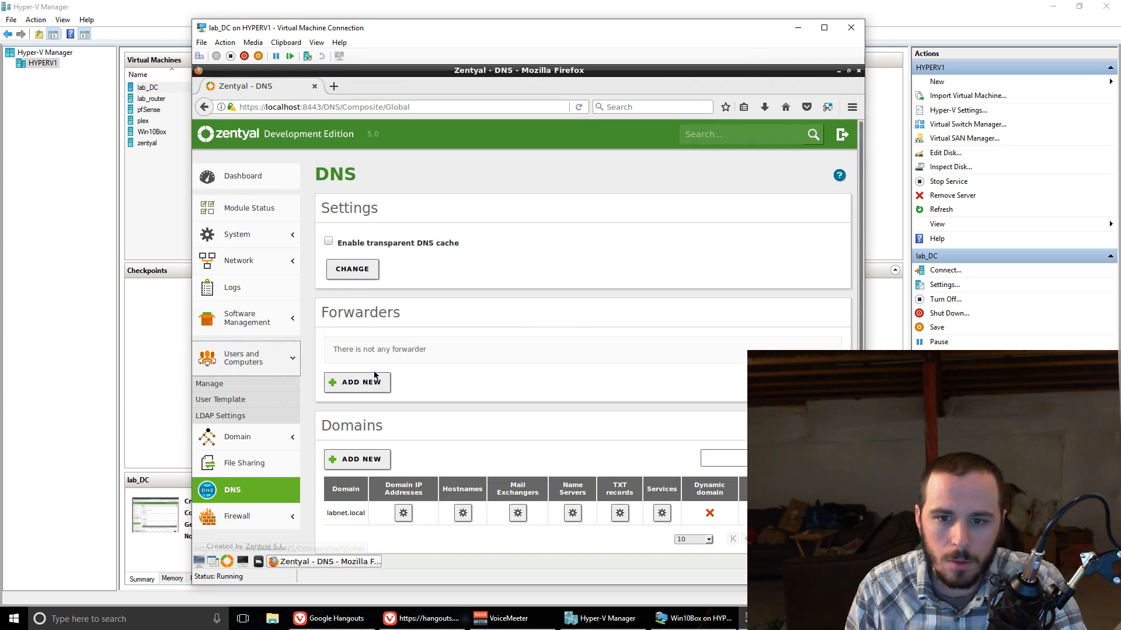
{"action": "left_click", "coordinate": [262, 384]}
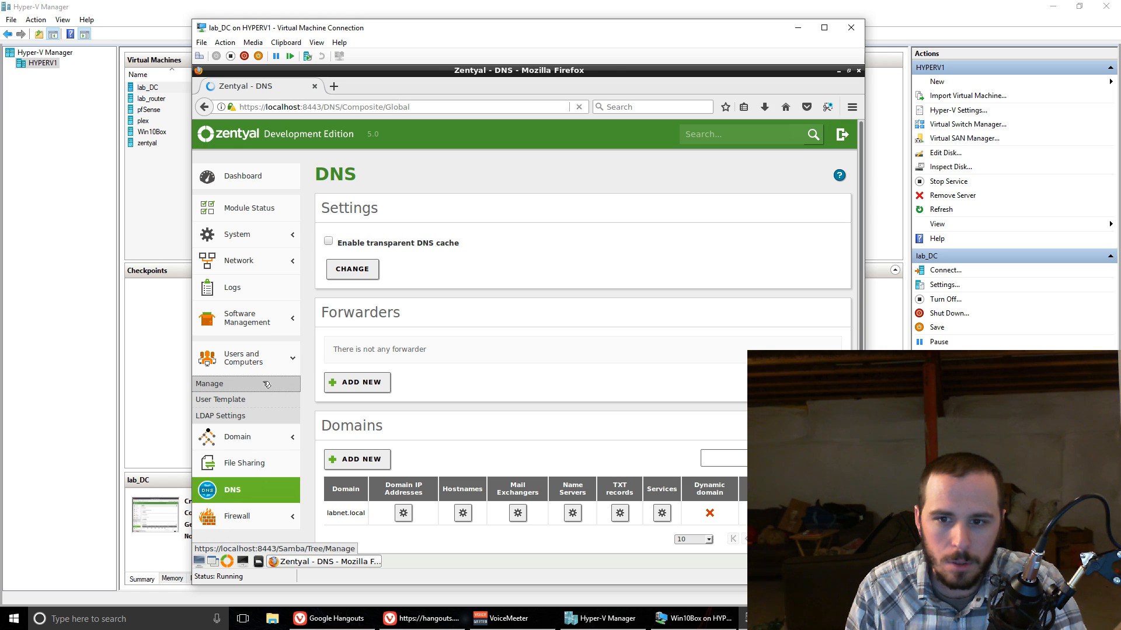
{"action": "left_click", "coordinate": [393, 367]}
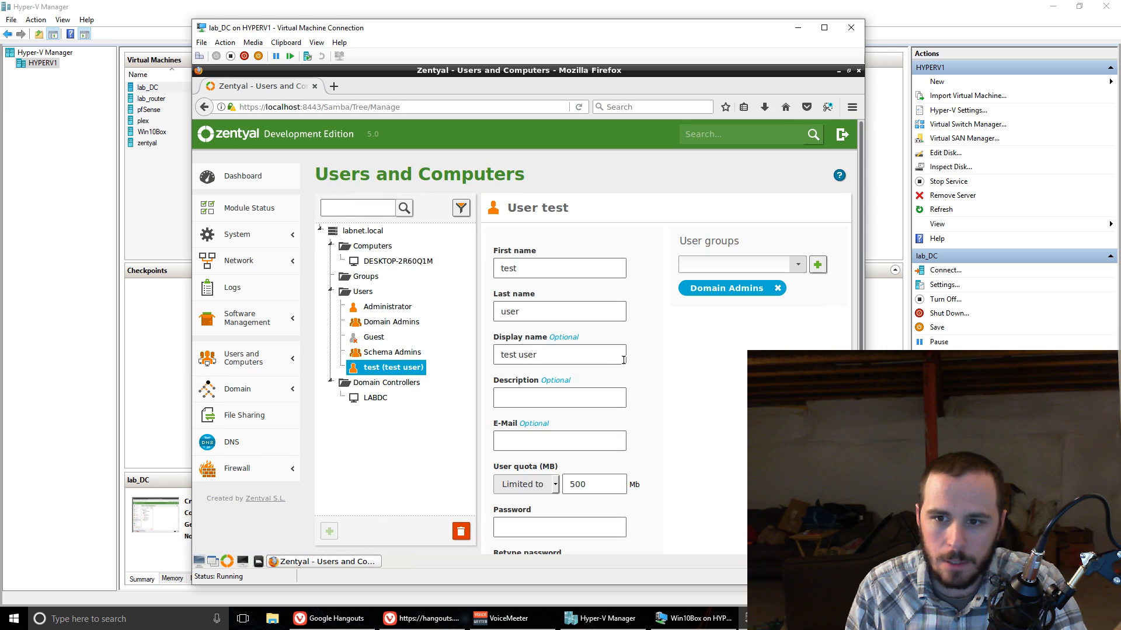
Step: Review the test user's details and look at the available user quota options
{"action": "scroll", "coordinate": [709, 439], "scroll_direction": "down", "scroll_amount": 3}
{"action": "scroll", "coordinate": [628, 396], "scroll_direction": "up", "scroll_amount": 2}
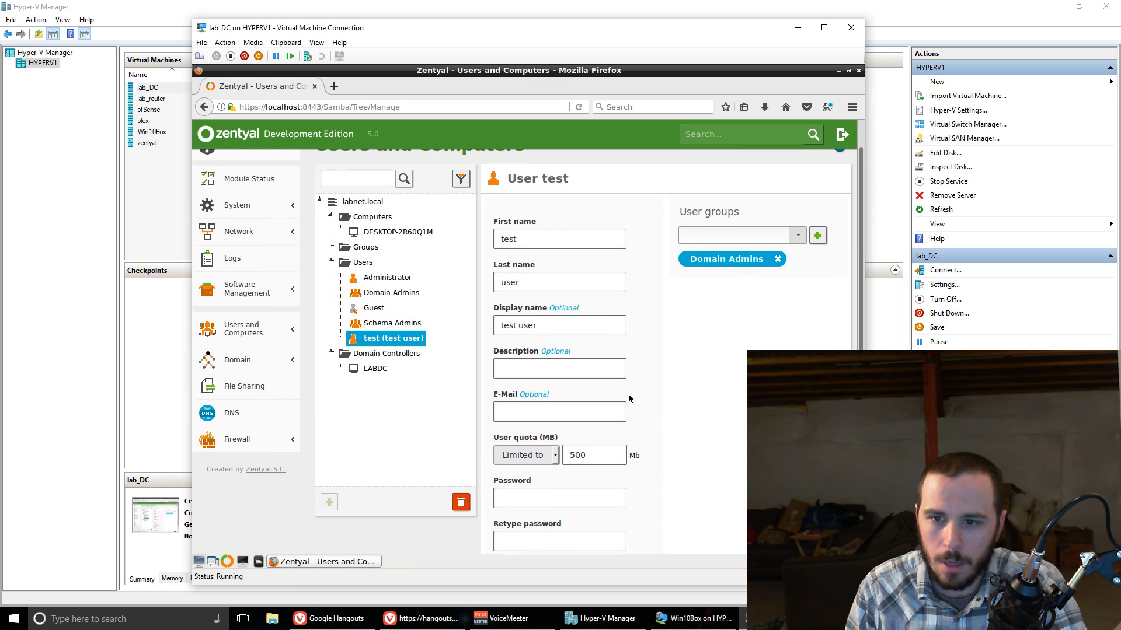
{"action": "left_click", "coordinate": [556, 454]}
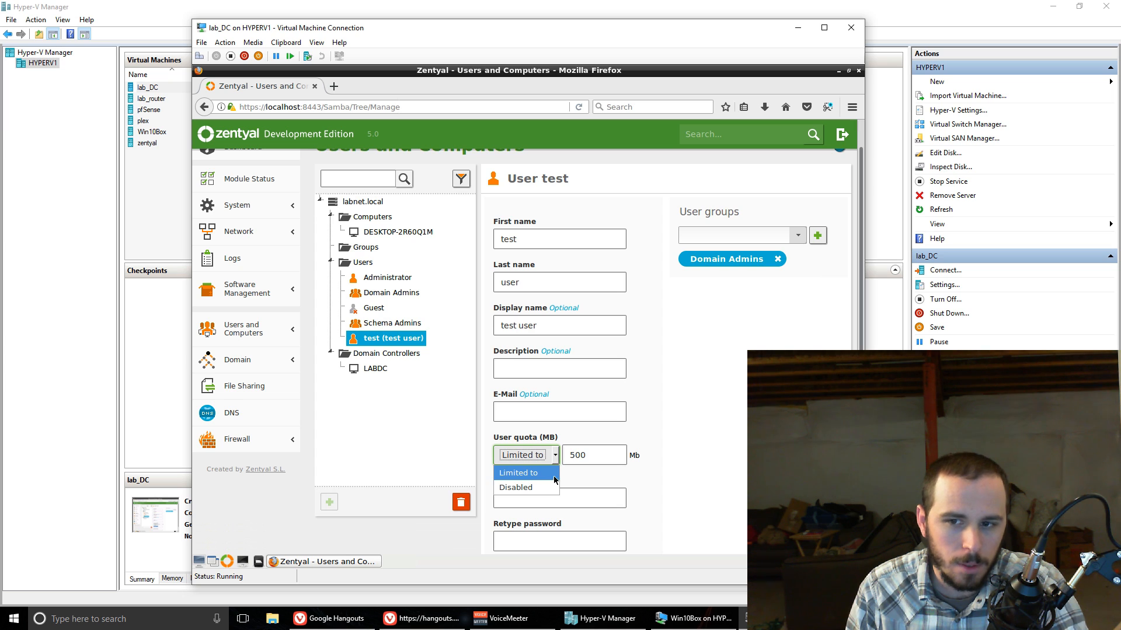
{"action": "left_click", "coordinate": [723, 435]}
{"action": "scroll", "coordinate": [734, 432], "scroll_direction": "down", "scroll_amount": 2}
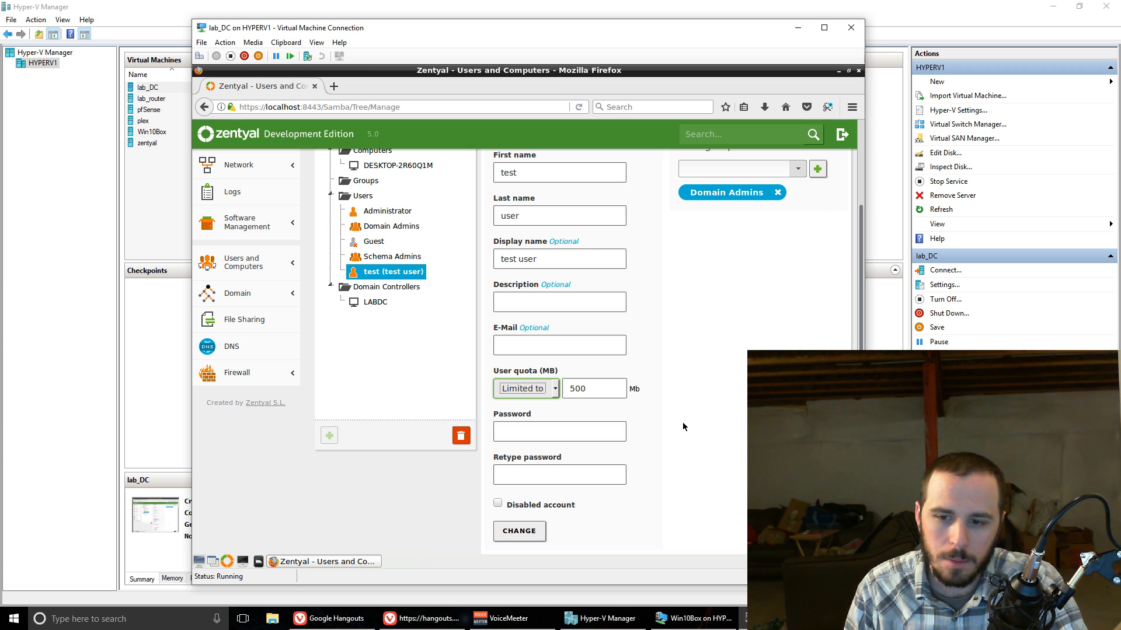
Step: Switch to the Win10Box virtual machine and sign in as LABNET\test with the account password
{"action": "left_click", "coordinate": [694, 619]}
{"action": "left_click", "coordinate": [589, 370]}
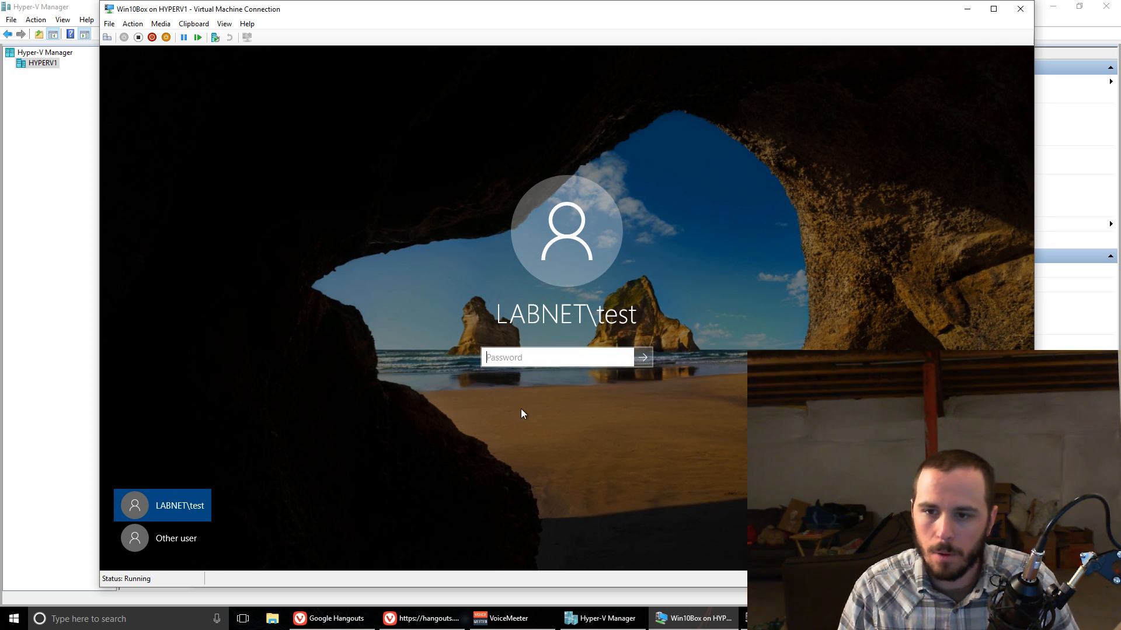
{"action": "type", "text": "••••"}
{"action": "key", "text": "Return"}
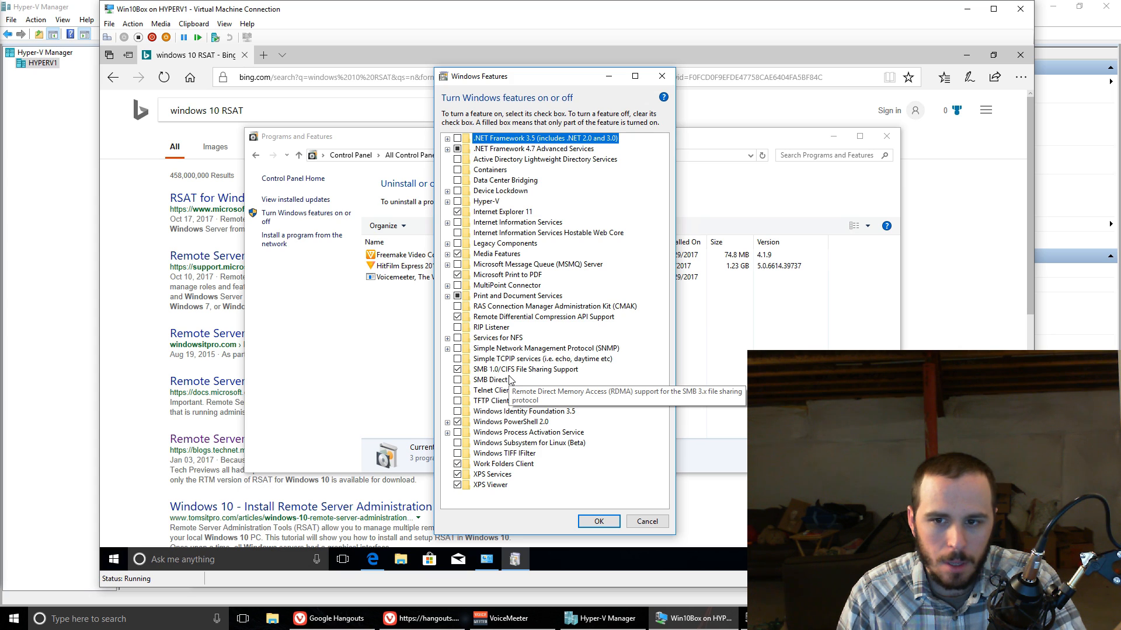
Step: Close Windows Features and Programs and Features, and start the Remote Server Administration Tools for Windows 10 download from the Microsoft search result
{"action": "left_click", "coordinate": [647, 522]}
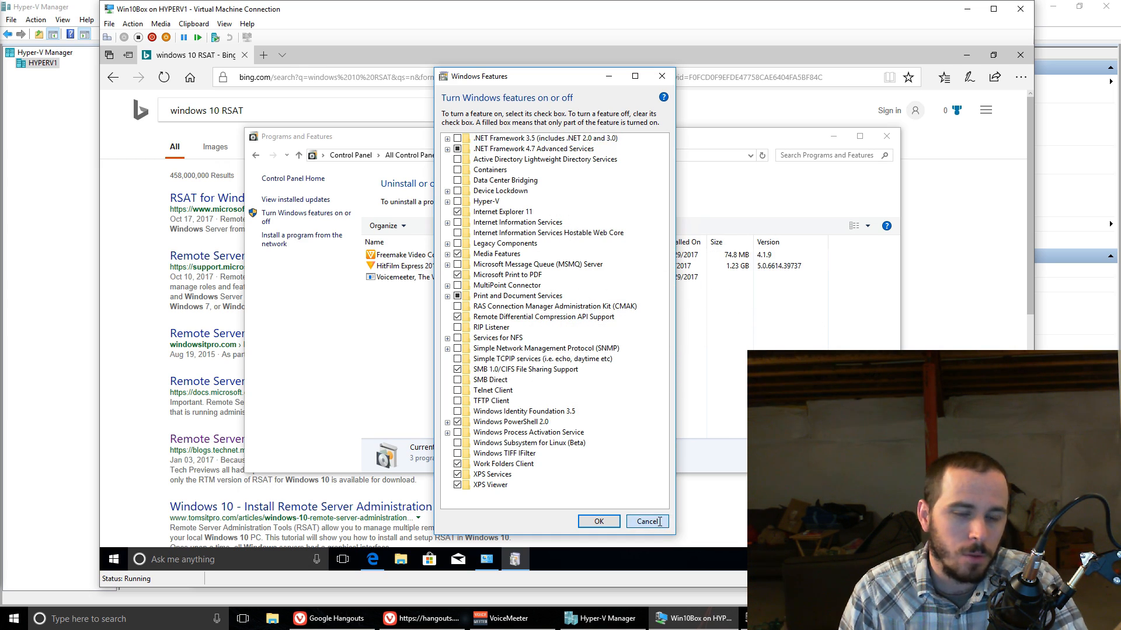
{"action": "left_click", "coordinate": [887, 136]}
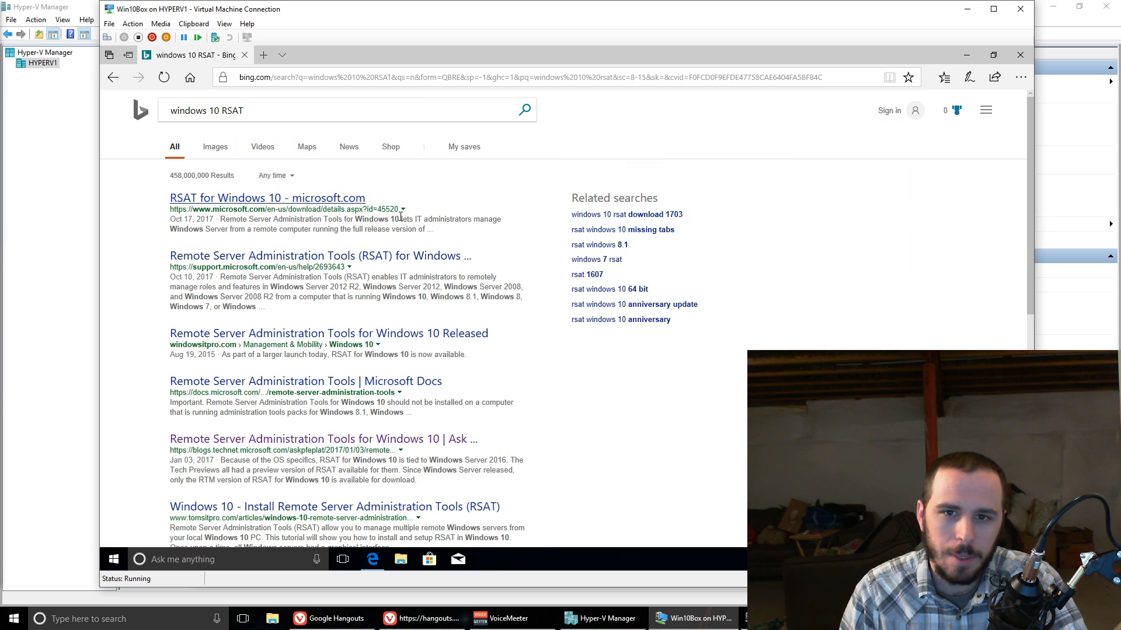
{"action": "left_click", "coordinate": [330, 200]}
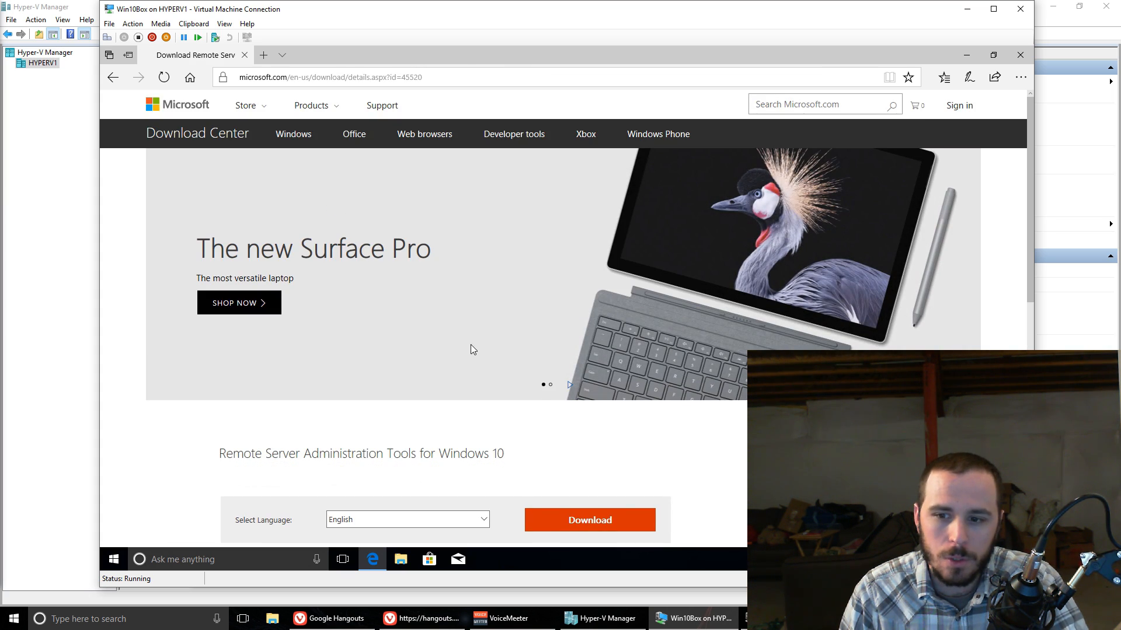
{"action": "scroll", "coordinate": [496, 403], "scroll_direction": "down", "scroll_amount": 3}
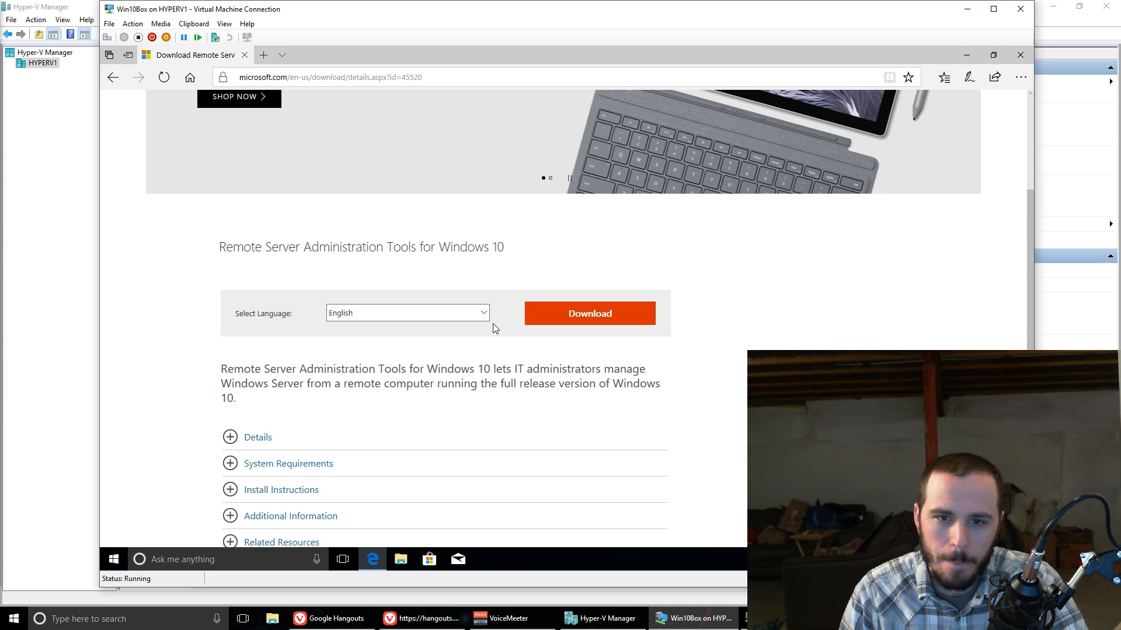
{"action": "left_click", "coordinate": [627, 315]}
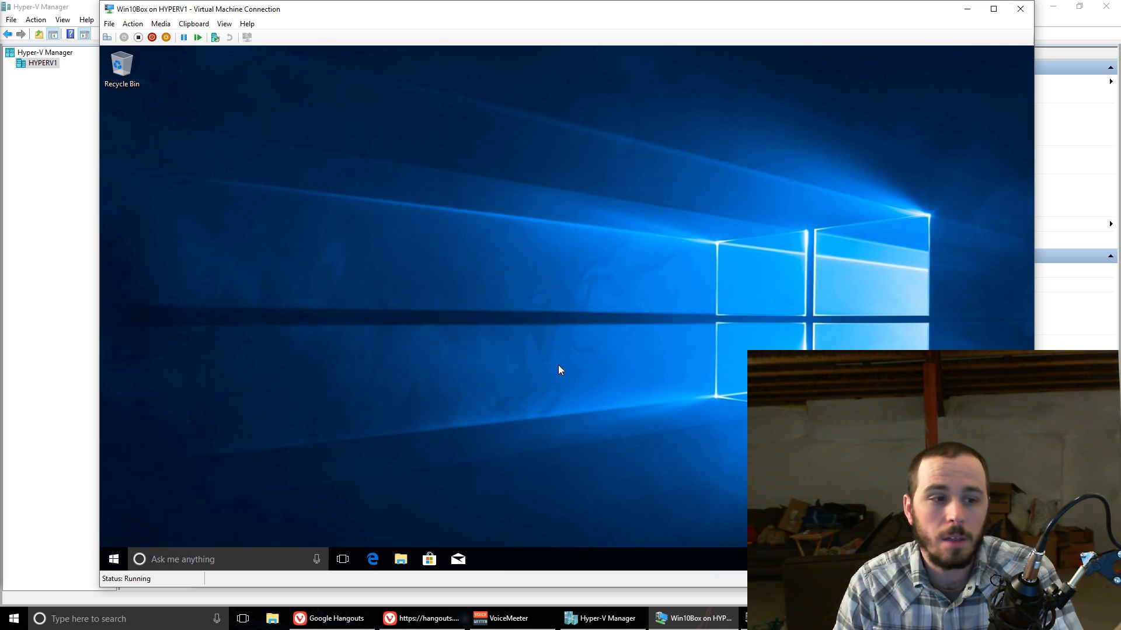
Step: Open Active Directory Users and Computers from the Windows Administrative Tools on Win10Box
{"action": "left_click", "coordinate": [114, 559]}
{"action": "scroll", "coordinate": [188, 480], "scroll_direction": "down", "scroll_amount": 15}
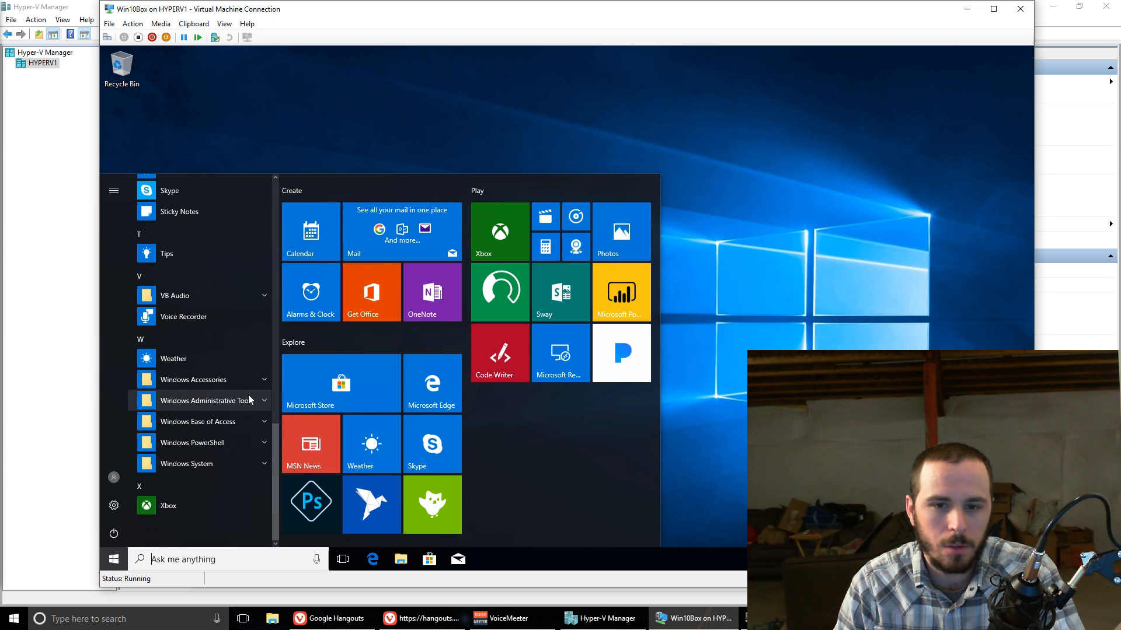
{"action": "left_click", "coordinate": [245, 400]}
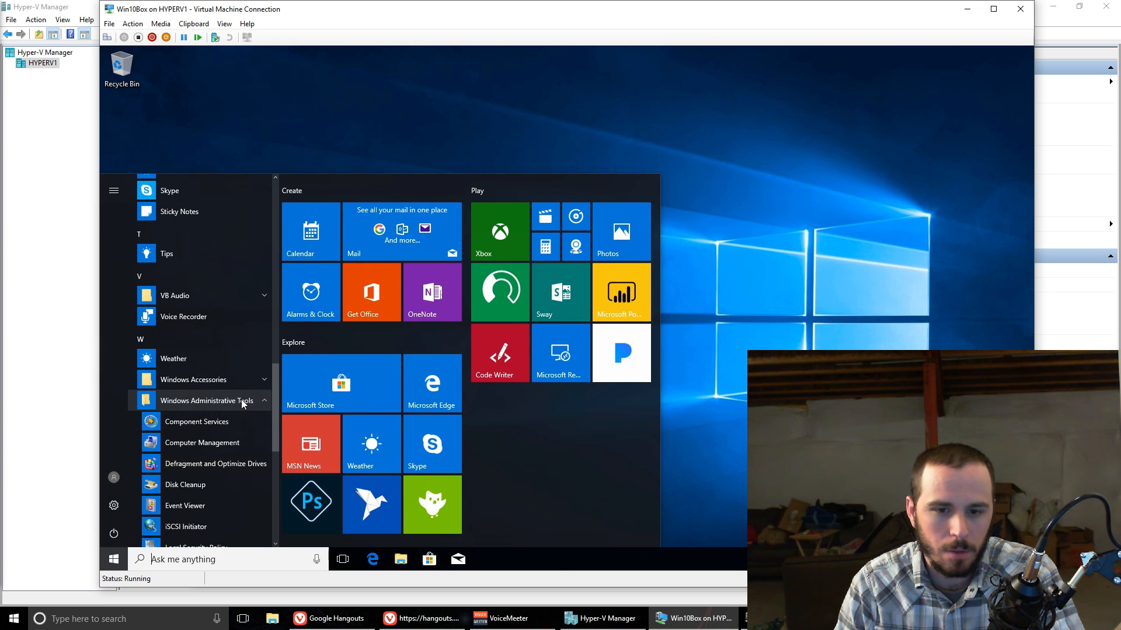
{"action": "scroll", "coordinate": [241, 402], "scroll_direction": "down", "scroll_amount": 3}
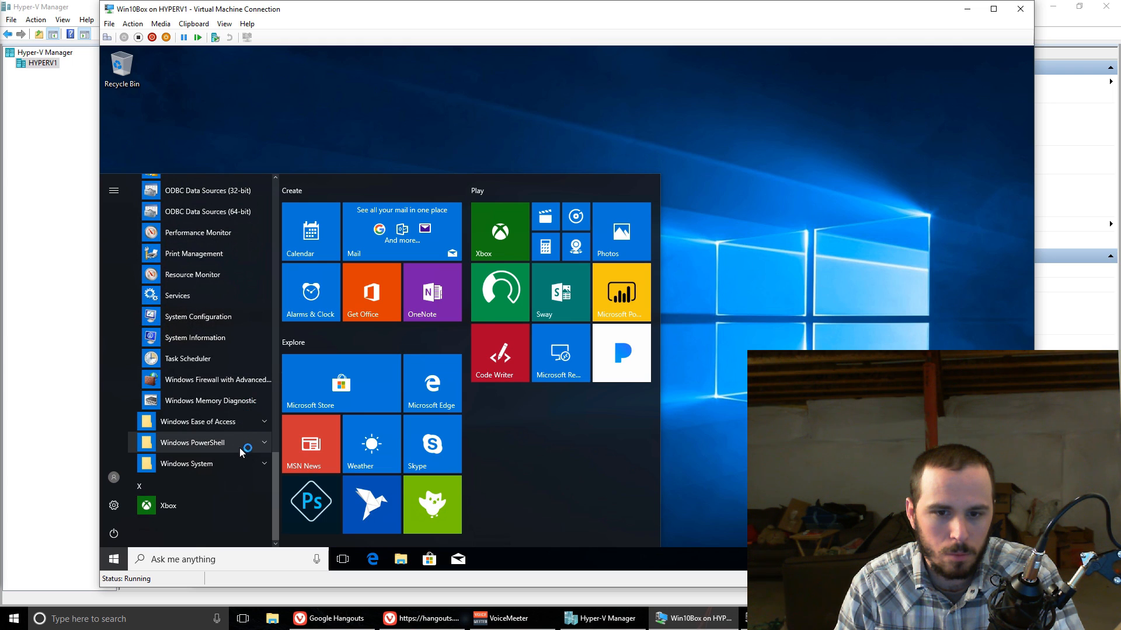
{"action": "left_click", "coordinate": [235, 468]}
{"action": "scroll", "coordinate": [231, 447], "scroll_direction": "up", "scroll_amount": 3}
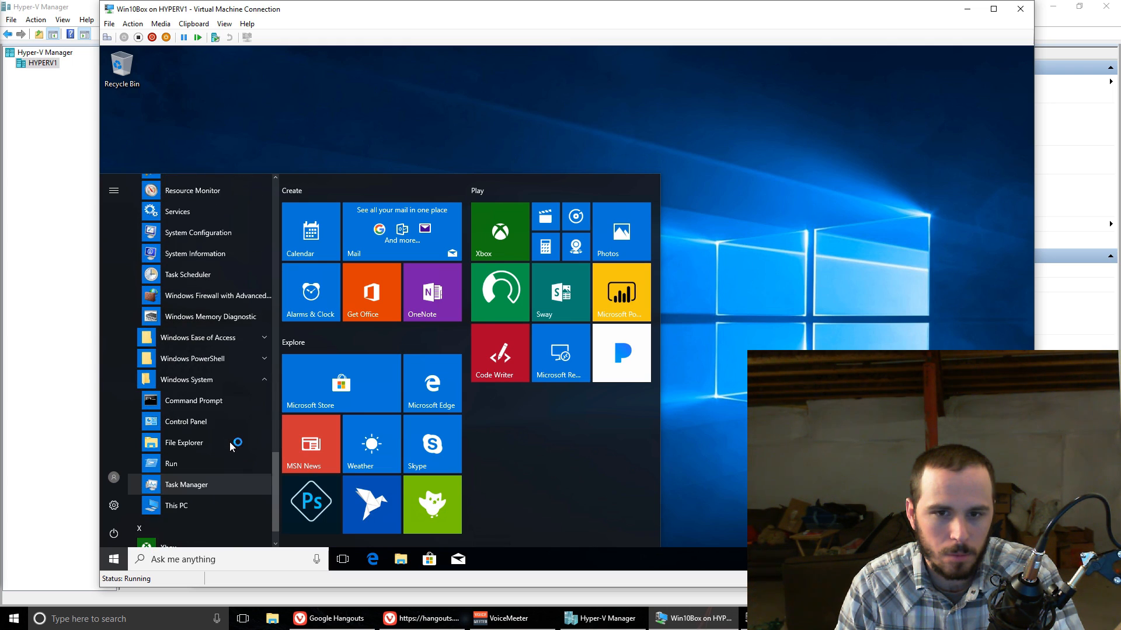
{"action": "scroll", "coordinate": [231, 447], "scroll_direction": "up", "scroll_amount": 5}
{"action": "scroll", "coordinate": [231, 447], "scroll_direction": "down", "scroll_amount": 2}
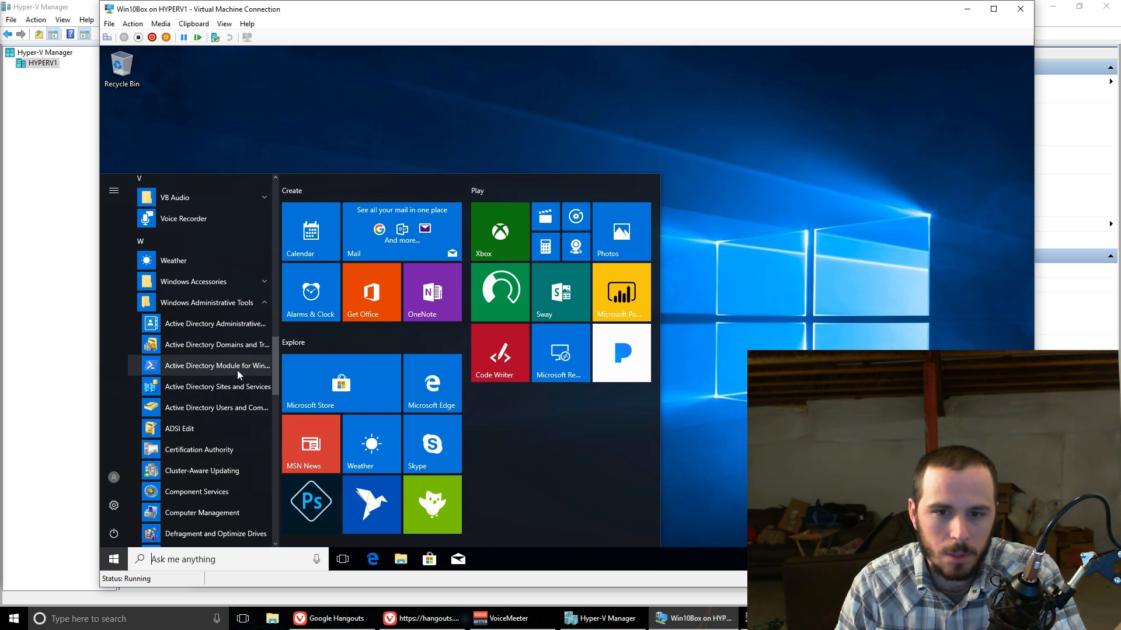
{"action": "left_click", "coordinate": [229, 411]}
{"action": "right_click", "coordinate": [229, 411]}
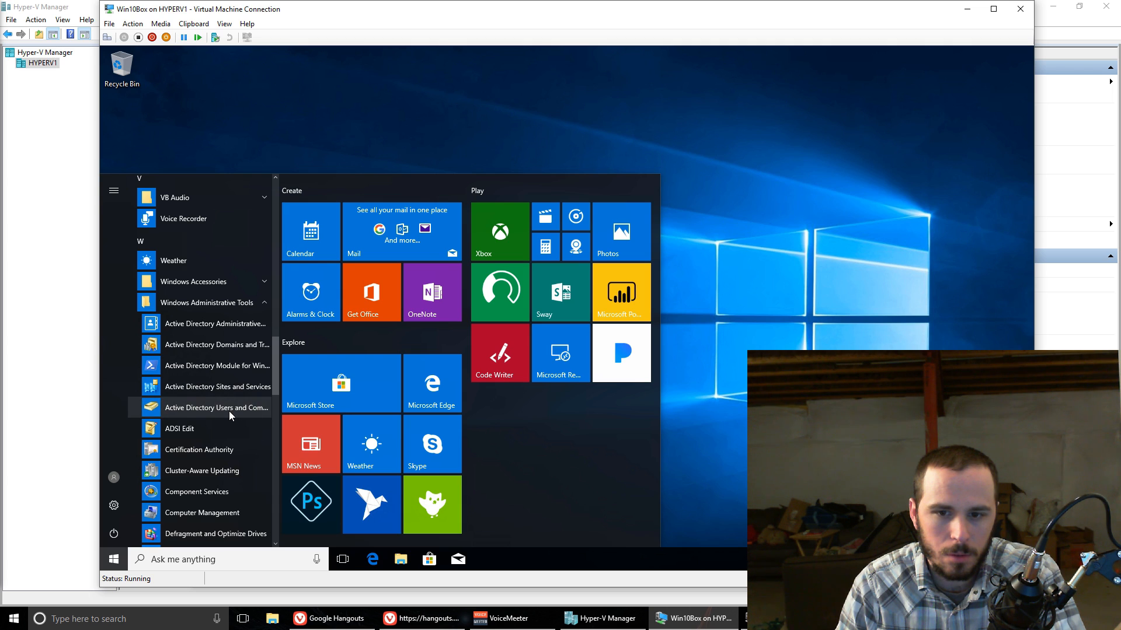
{"action": "left_click", "coordinate": [189, 405]}
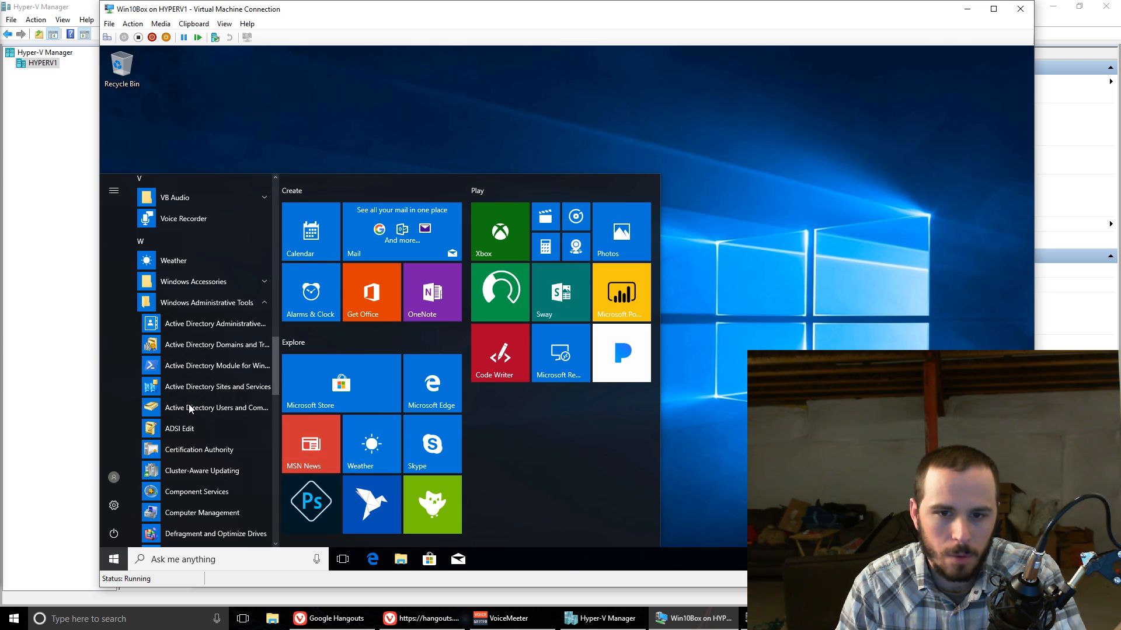
{"action": "left_click", "coordinate": [189, 409]}
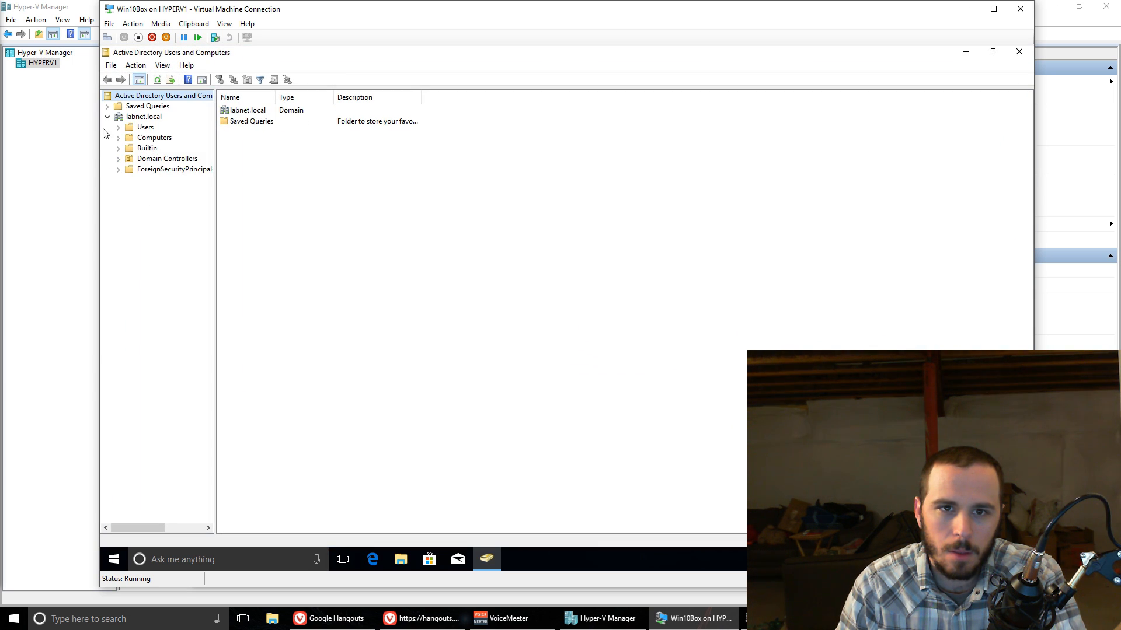
Step: Examine the accounts in labnet.local's Users container and check the dns-labdc account's group memberships without changing them
{"action": "left_click", "coordinate": [146, 127]}
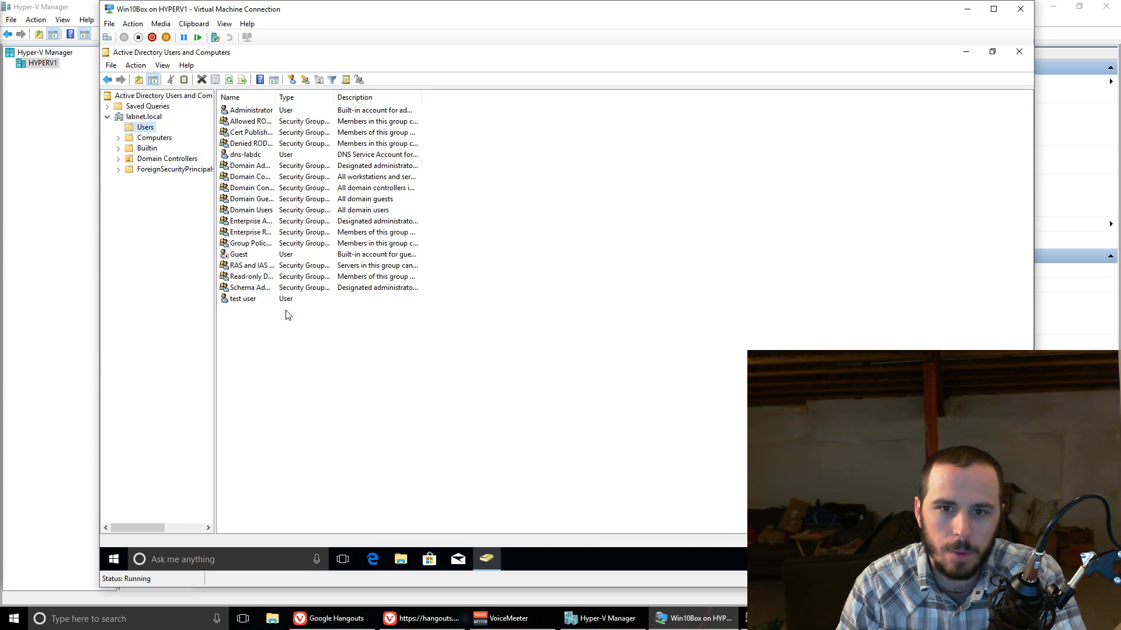
{"action": "left_click", "coordinate": [246, 302]}
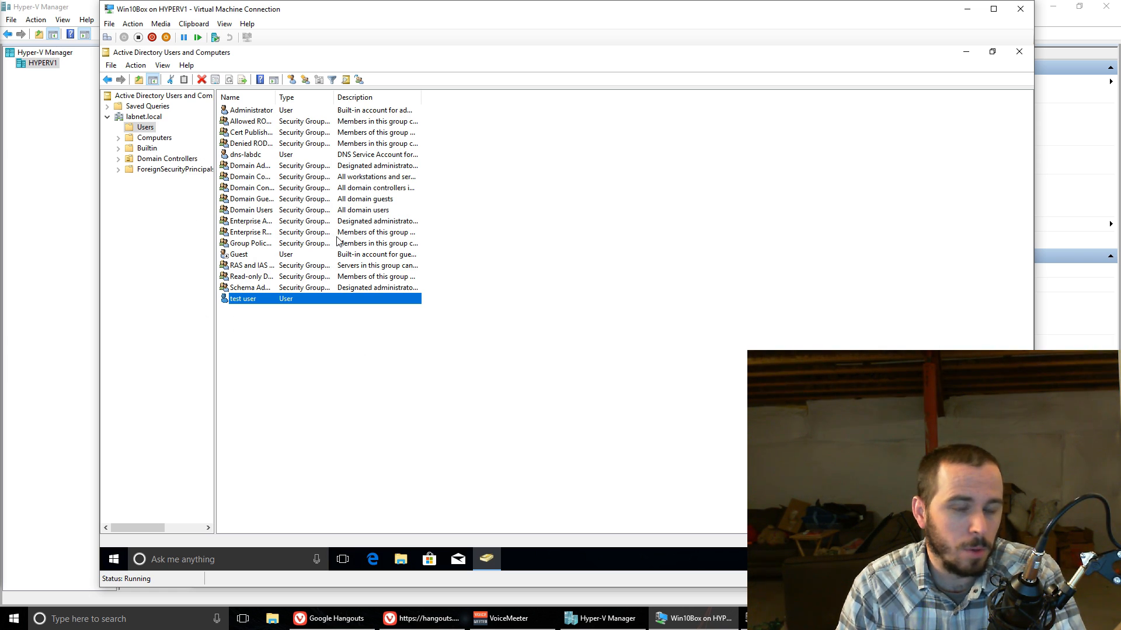
{"action": "left_click", "coordinate": [252, 158]}
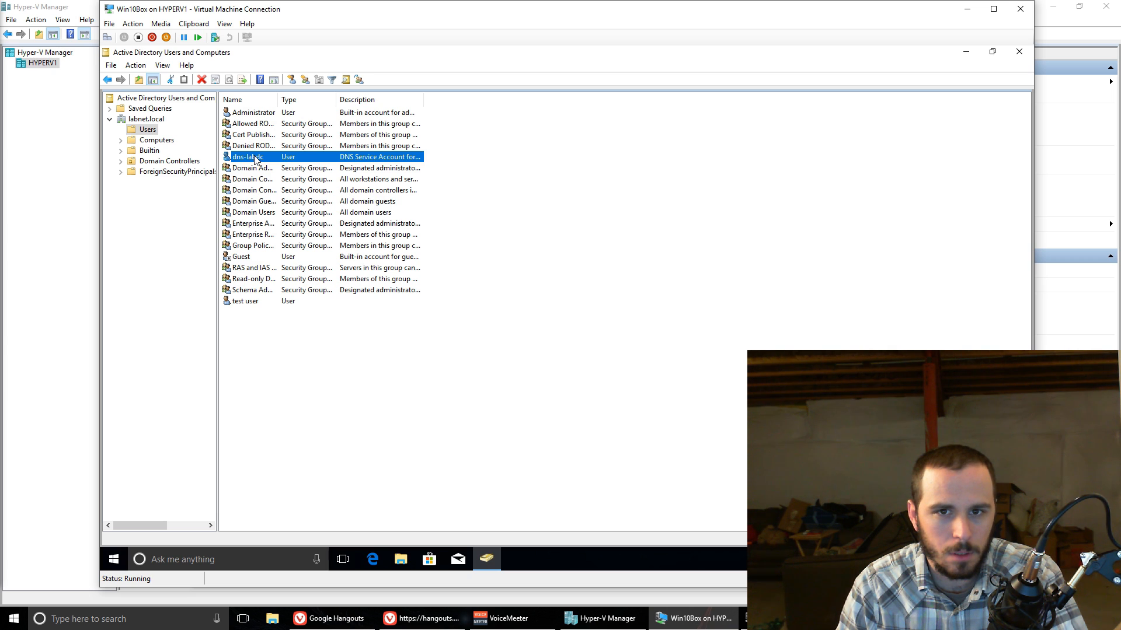
{"action": "double_click", "coordinate": [255, 158]}
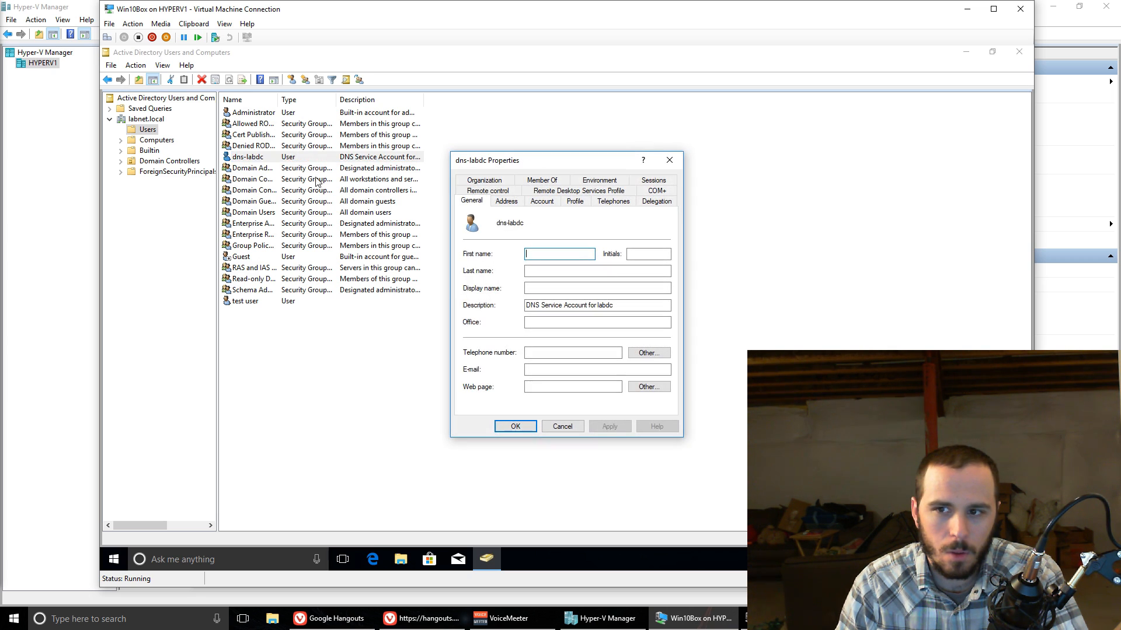
{"action": "left_click", "coordinate": [541, 180]}
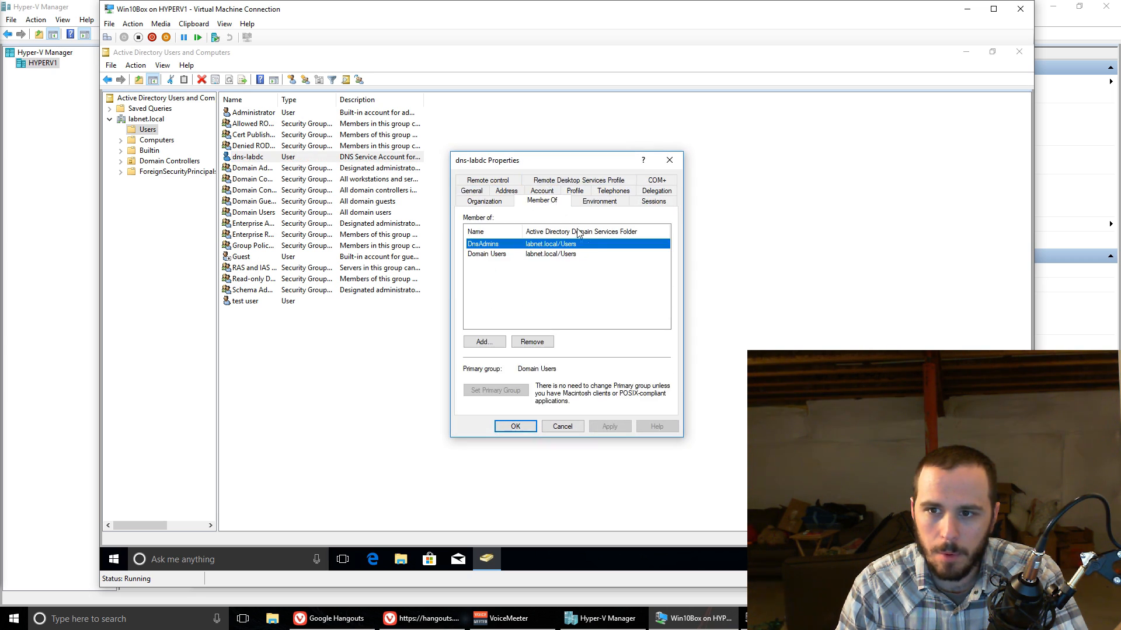
{"action": "left_click", "coordinate": [563, 426]}
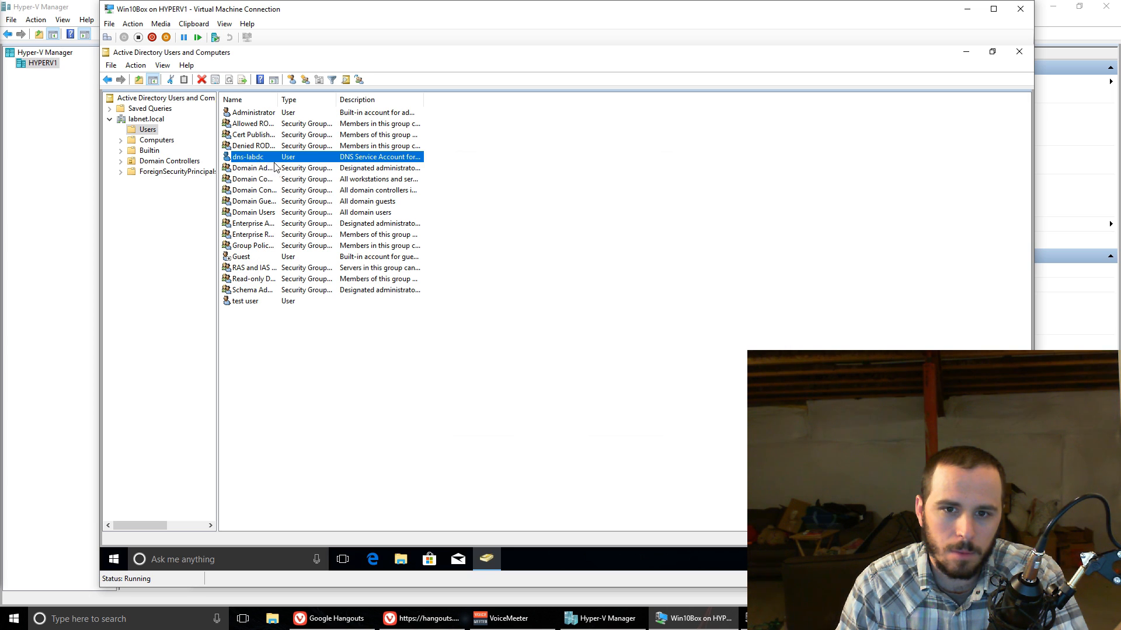
{"action": "left_click_drag", "start_coordinate": [279, 99], "coordinate": [282, 100]}
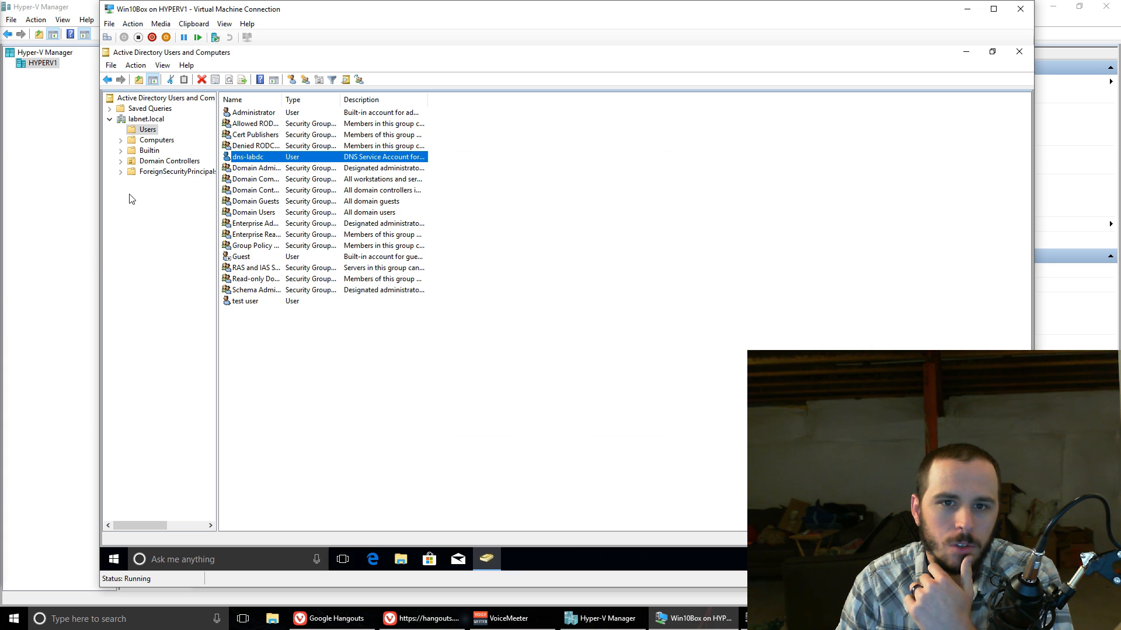
{"action": "left_click", "coordinate": [143, 202]}
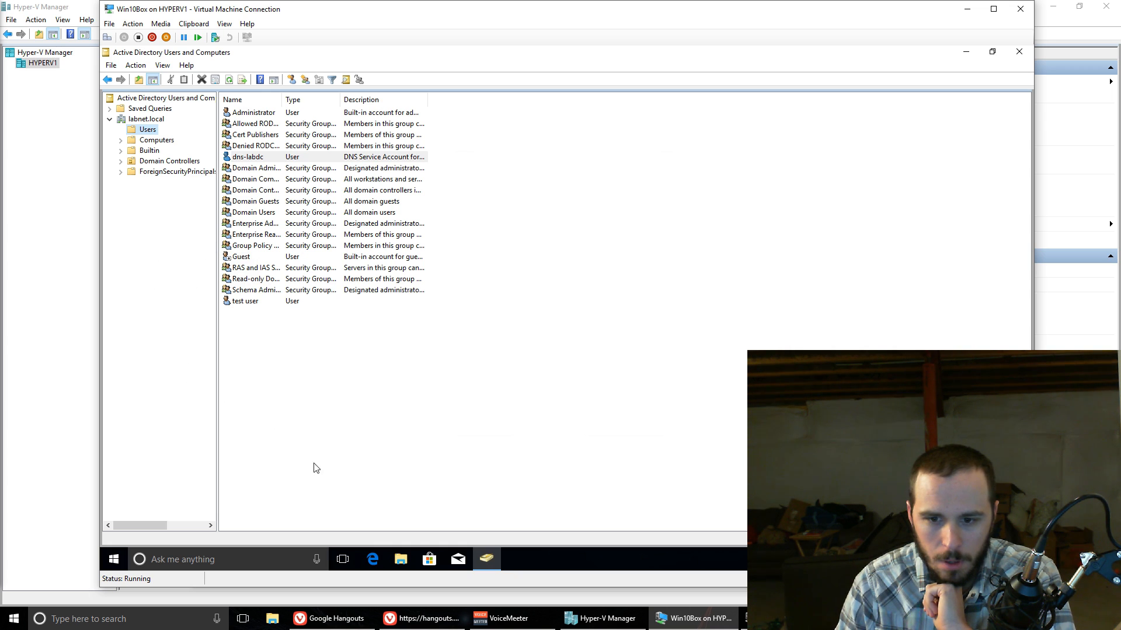
Step: Open Group Policy Management from the Windows Administrative Tools
{"action": "left_click", "coordinate": [114, 559]}
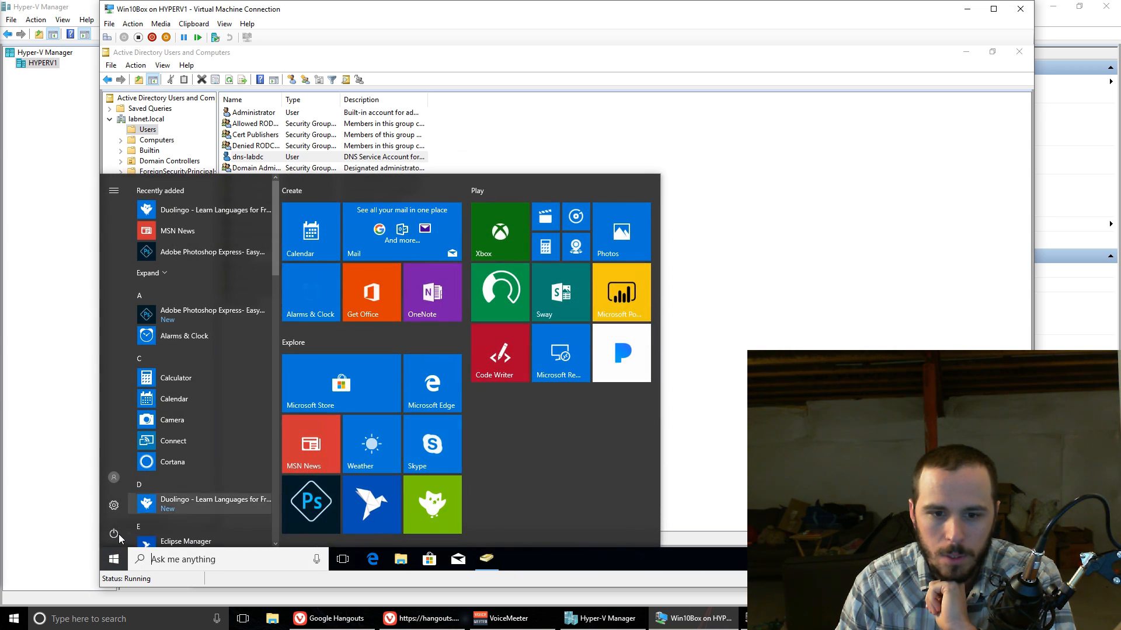
{"action": "scroll", "coordinate": [170, 471], "scroll_direction": "down", "scroll_amount": 6}
{"action": "scroll", "coordinate": [168, 467], "scroll_direction": "down", "scroll_amount": 5}
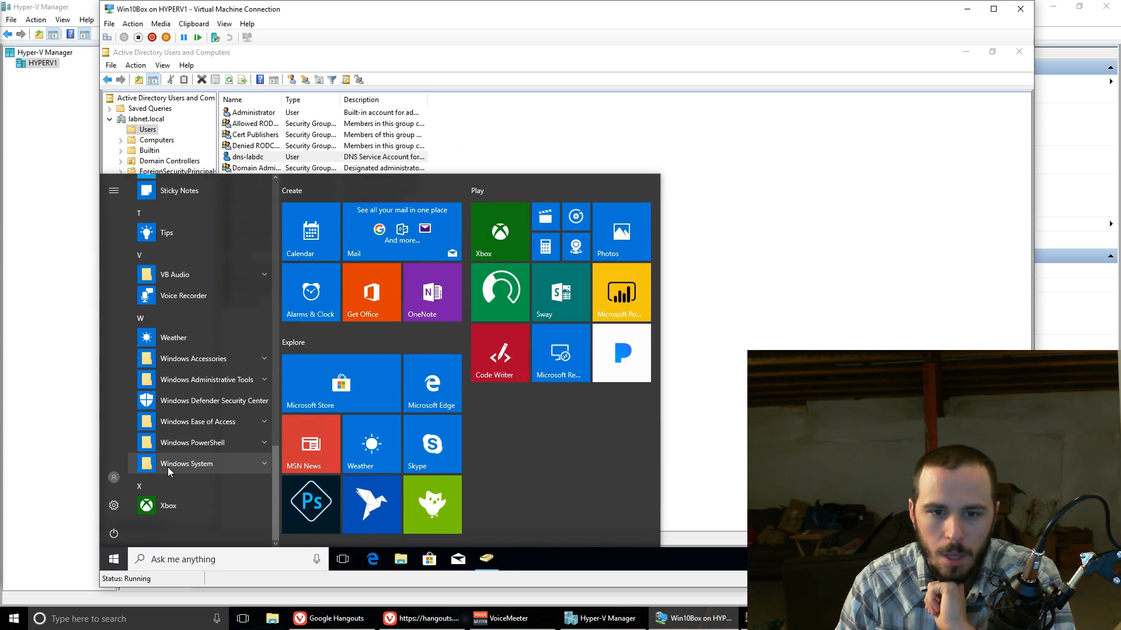
{"action": "left_click", "coordinate": [233, 381]}
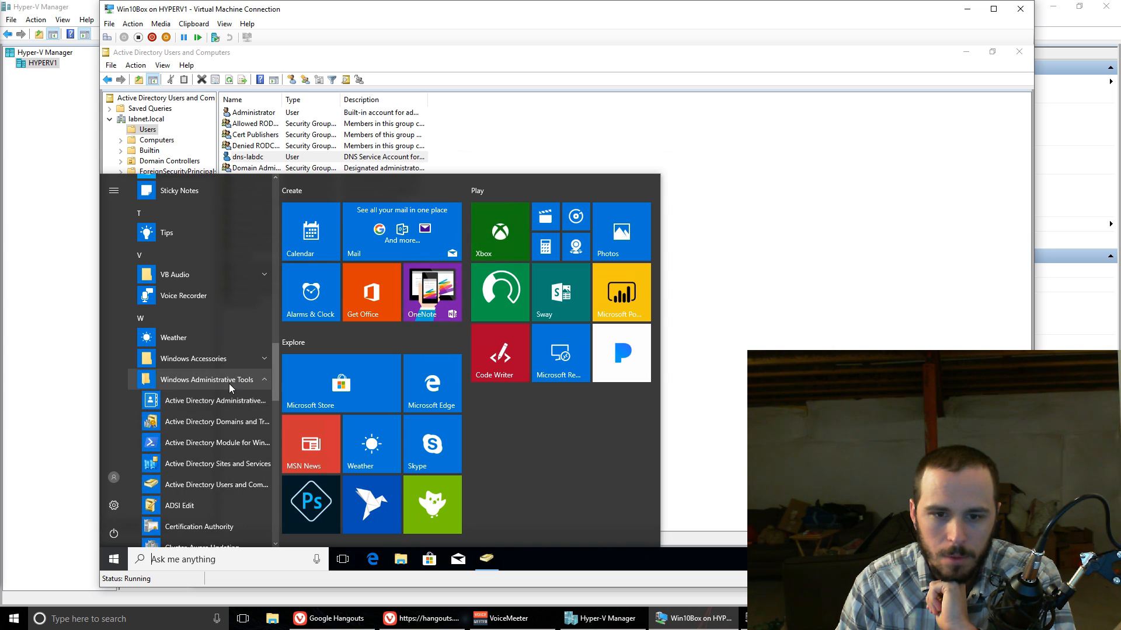
{"action": "scroll", "coordinate": [217, 393], "scroll_direction": "down", "scroll_amount": 5}
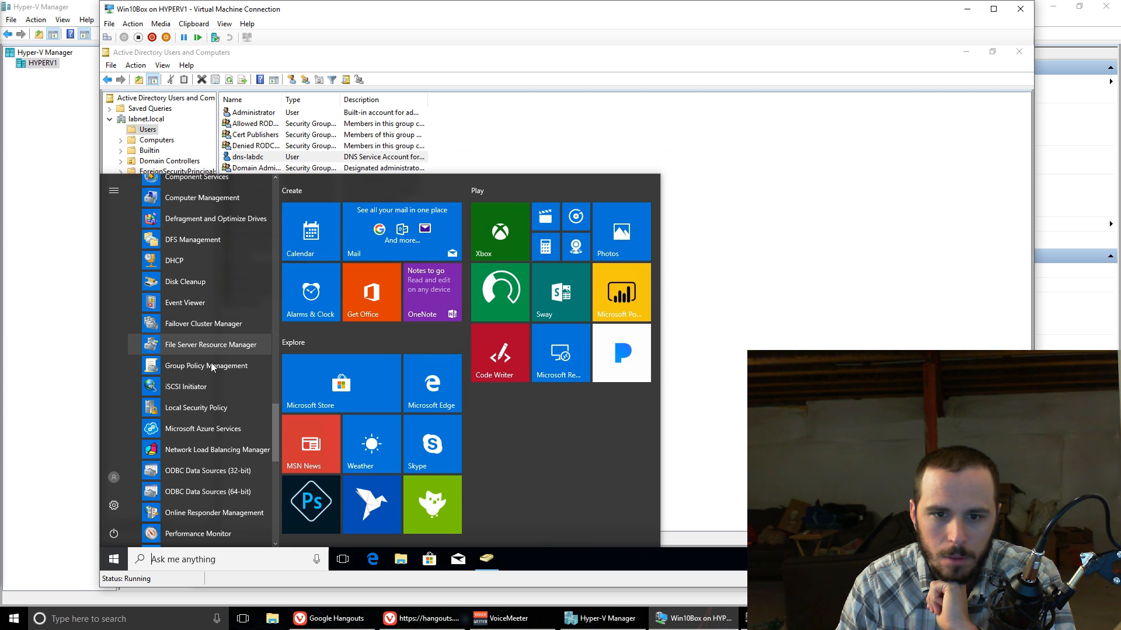
{"action": "left_click", "coordinate": [222, 374]}
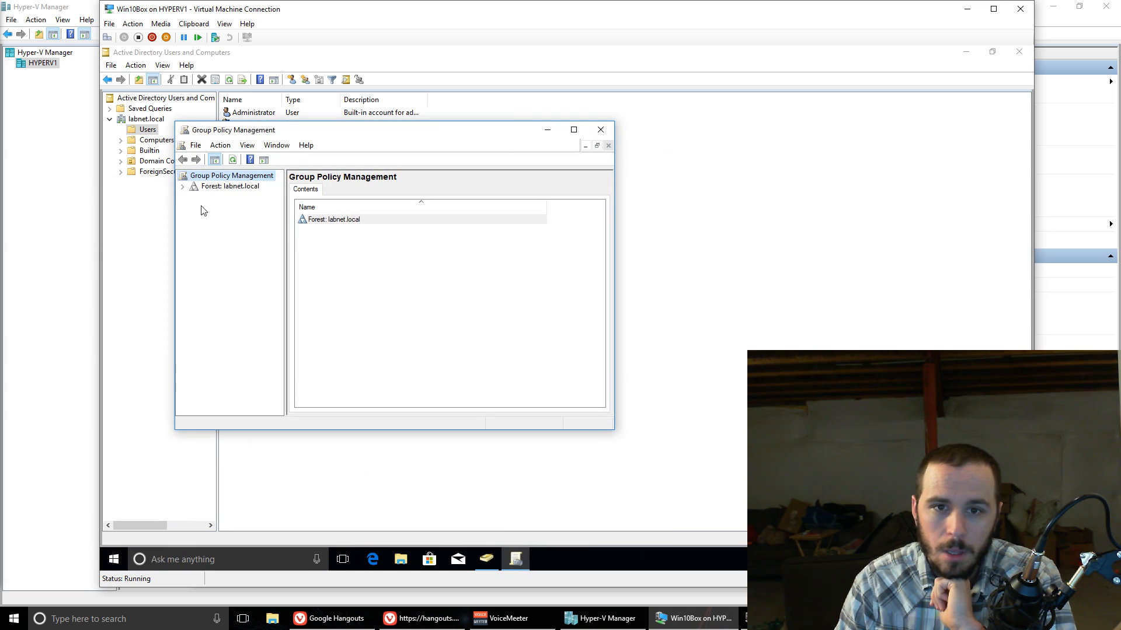
Step: Expand the labnet.local forest down to its domain and select the Default Domain Policy, acknowledging the linked GPO notice
{"action": "left_click", "coordinate": [183, 188]}
{"action": "left_click", "coordinate": [193, 197]}
{"action": "left_click", "coordinate": [204, 208]}
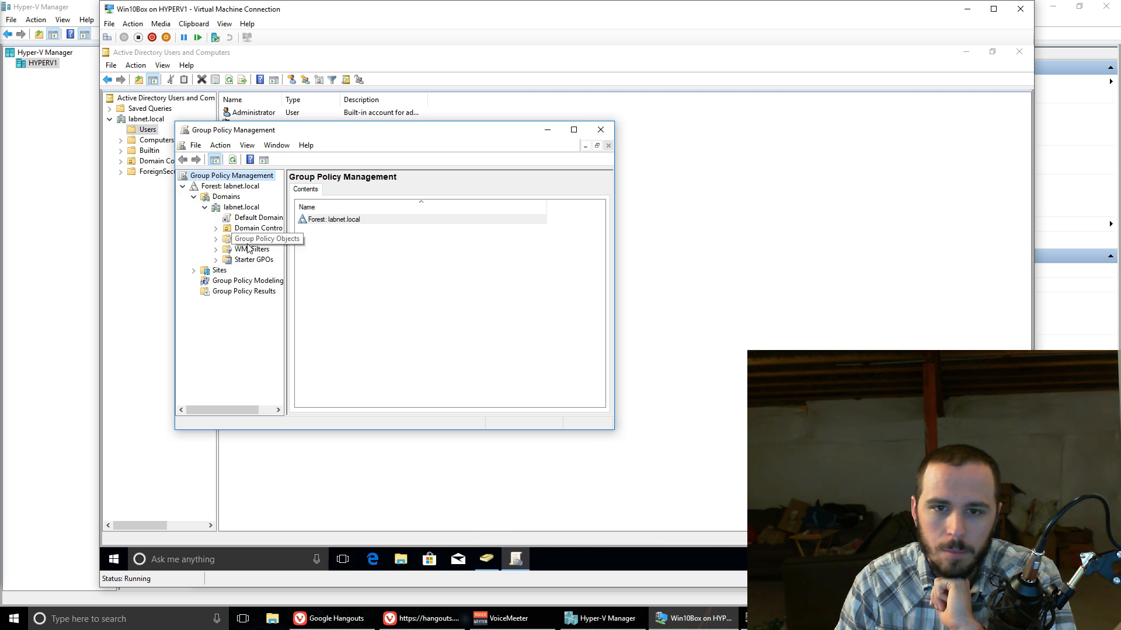
{"action": "left_click_drag", "start_coordinate": [285, 257], "coordinate": [338, 258]}
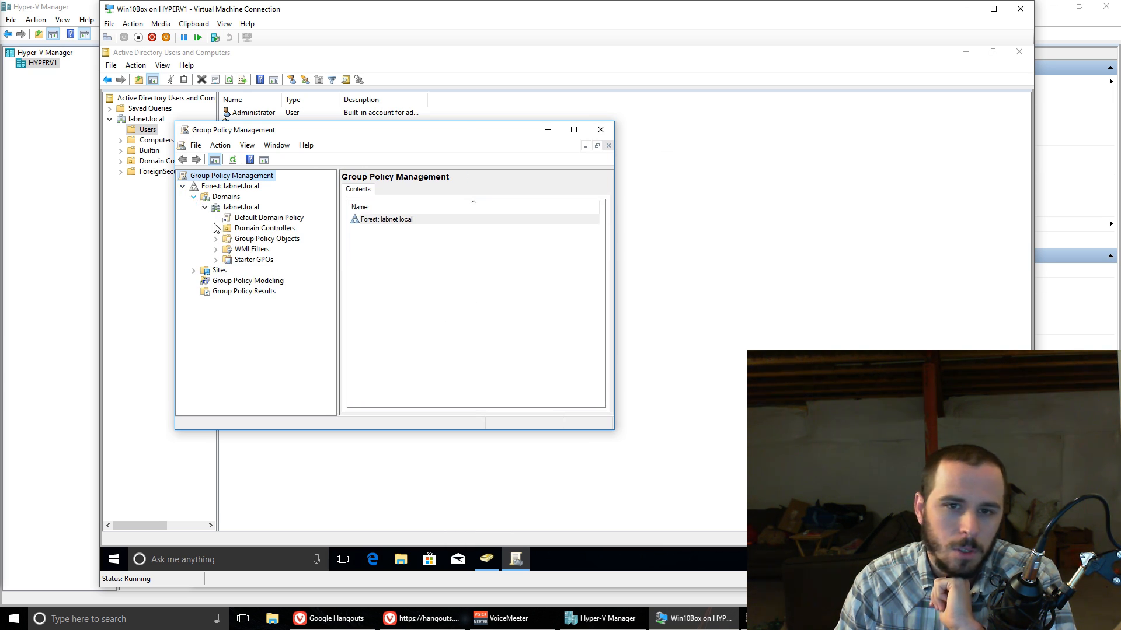
{"action": "left_click", "coordinate": [276, 221]}
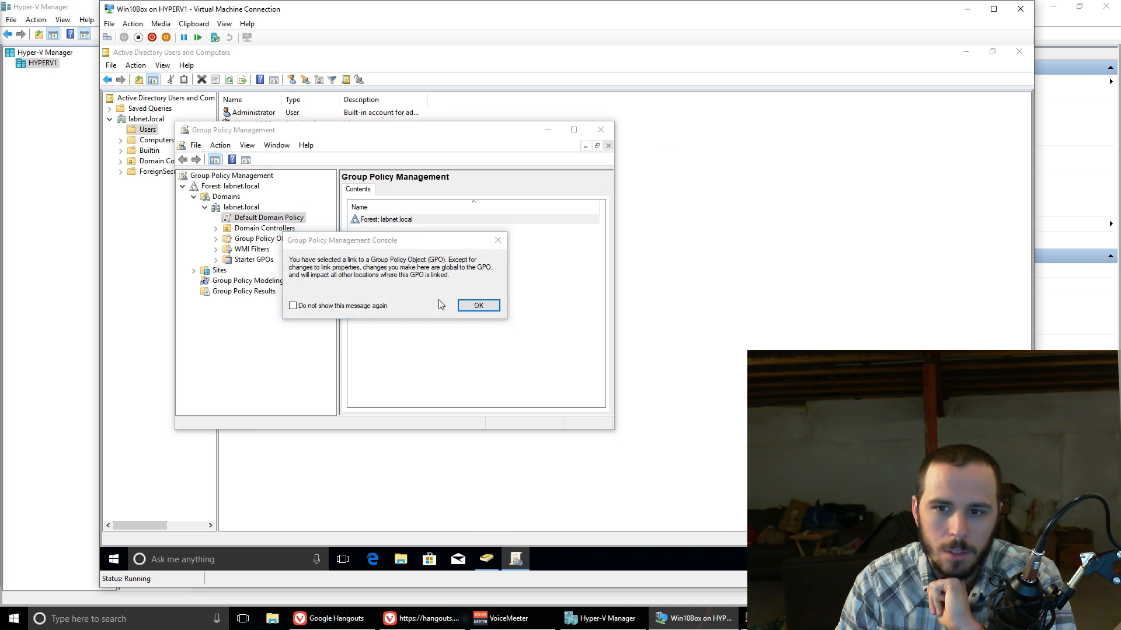
{"action": "left_click", "coordinate": [476, 304]}
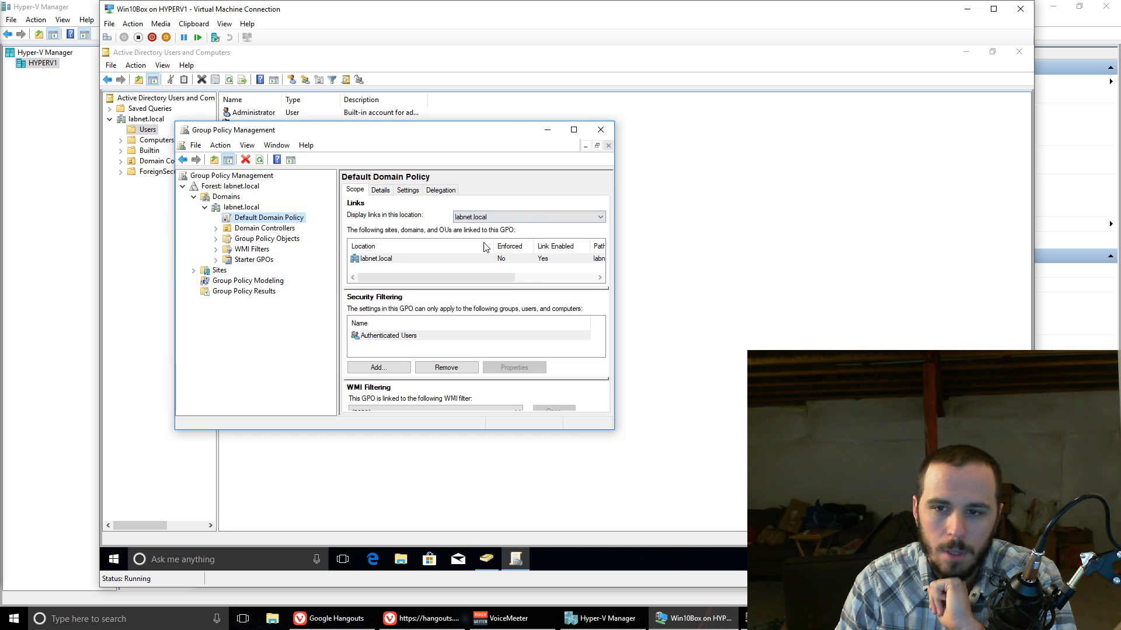
Step: Review the Default Domain Policy's details and settings report in a maximized Group Policy Management window
{"action": "left_click", "coordinate": [406, 192]}
{"action": "left_click", "coordinate": [380, 191]}
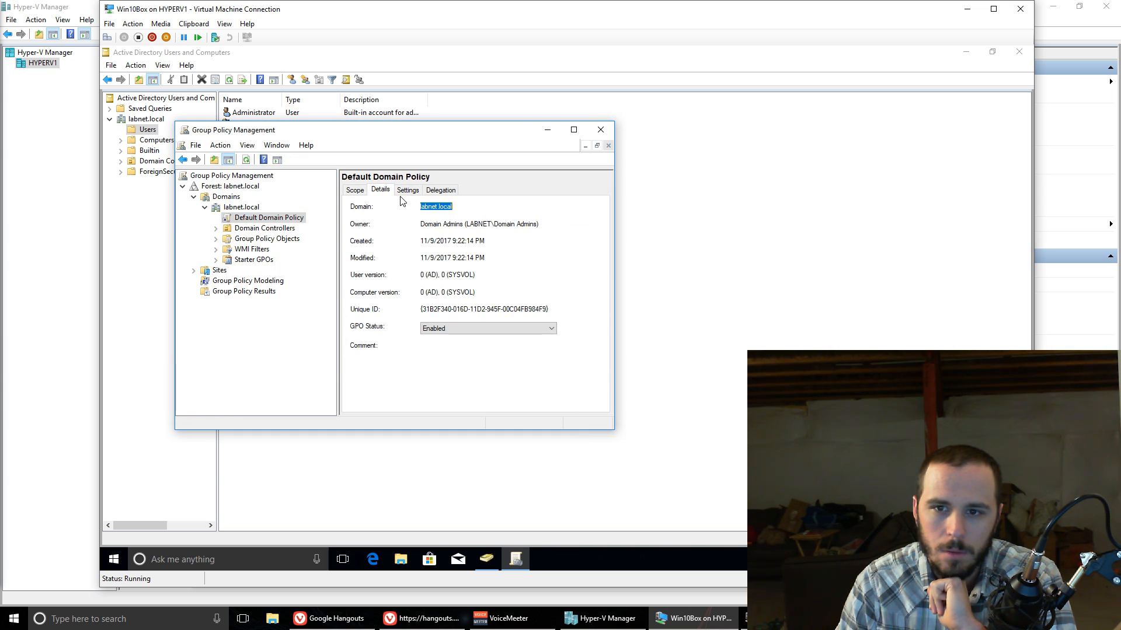
{"action": "left_click", "coordinate": [407, 191]}
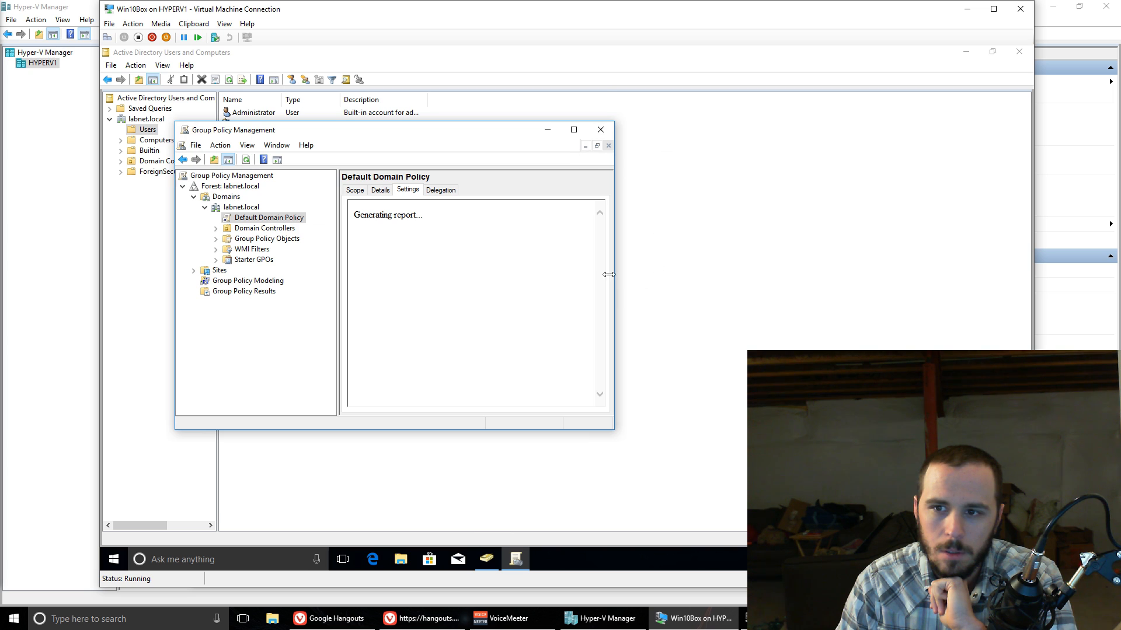
{"action": "left_click", "coordinate": [574, 130]}
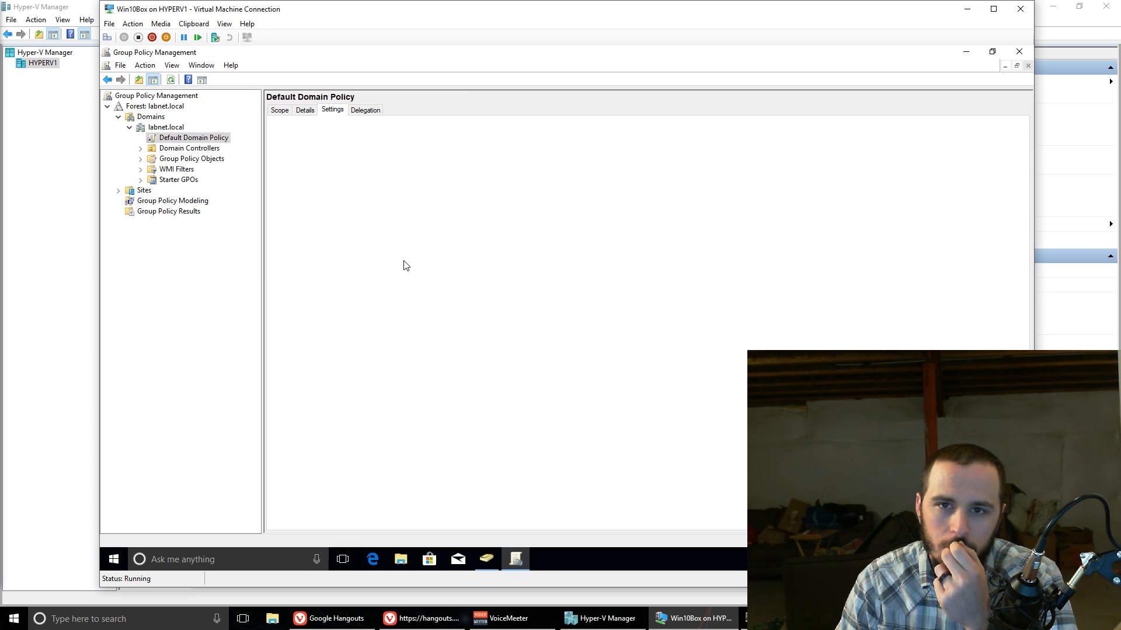
Step: Open the Default Domain Policy for editing and maximize the Group Policy Management Editor
{"action": "right_click", "coordinate": [362, 169]}
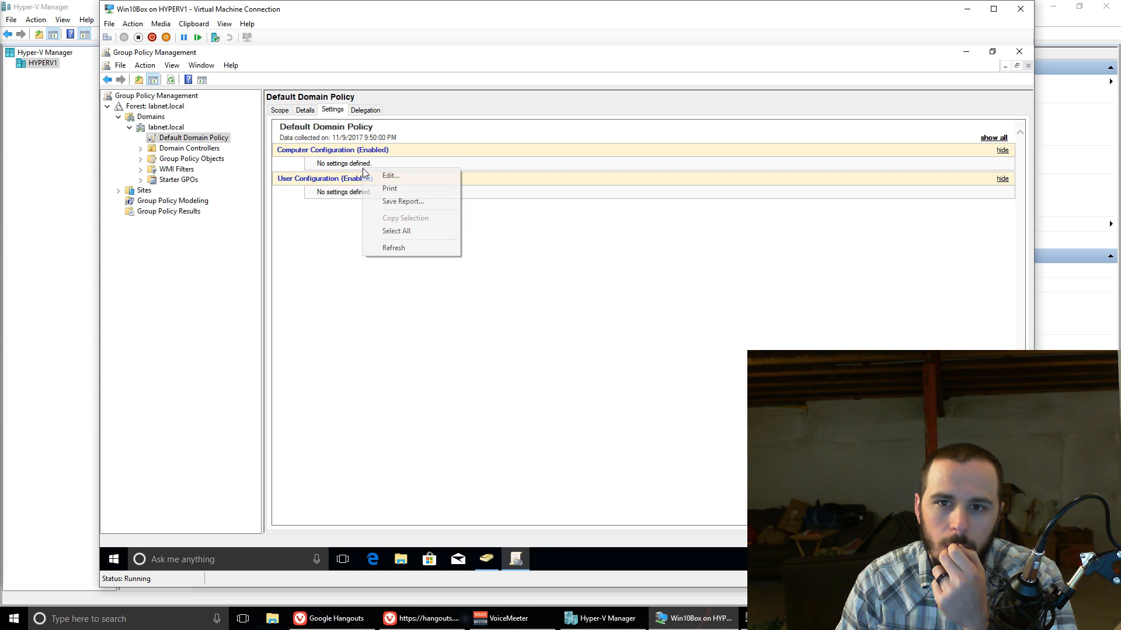
{"action": "left_click", "coordinate": [408, 176]}
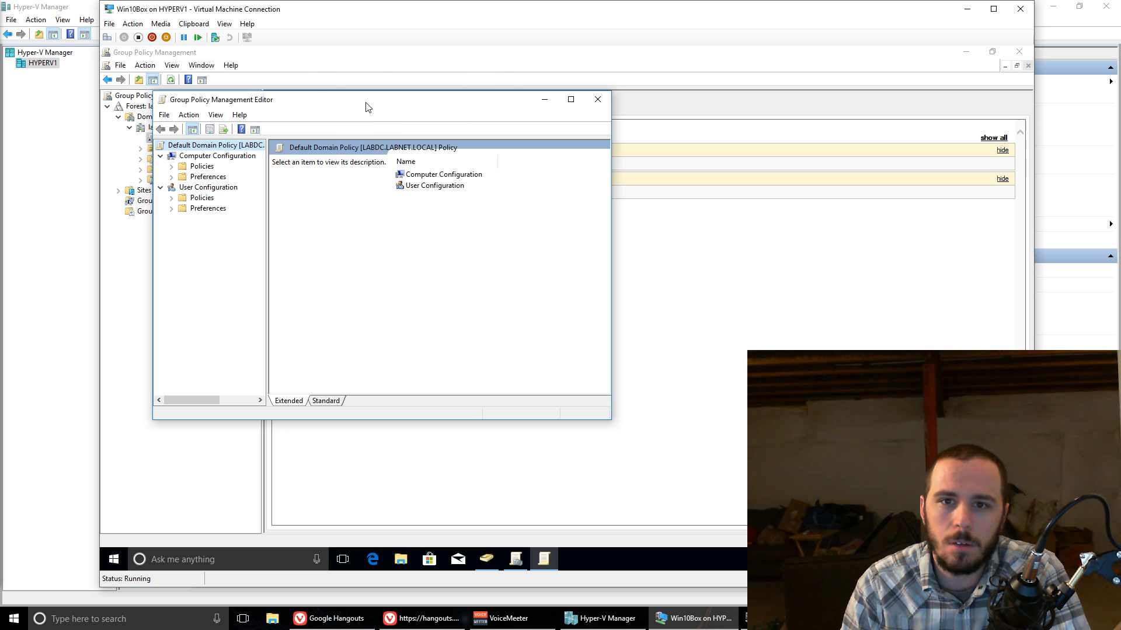
{"action": "left_click_drag", "start_coordinate": [366, 105], "coordinate": [436, 128]}
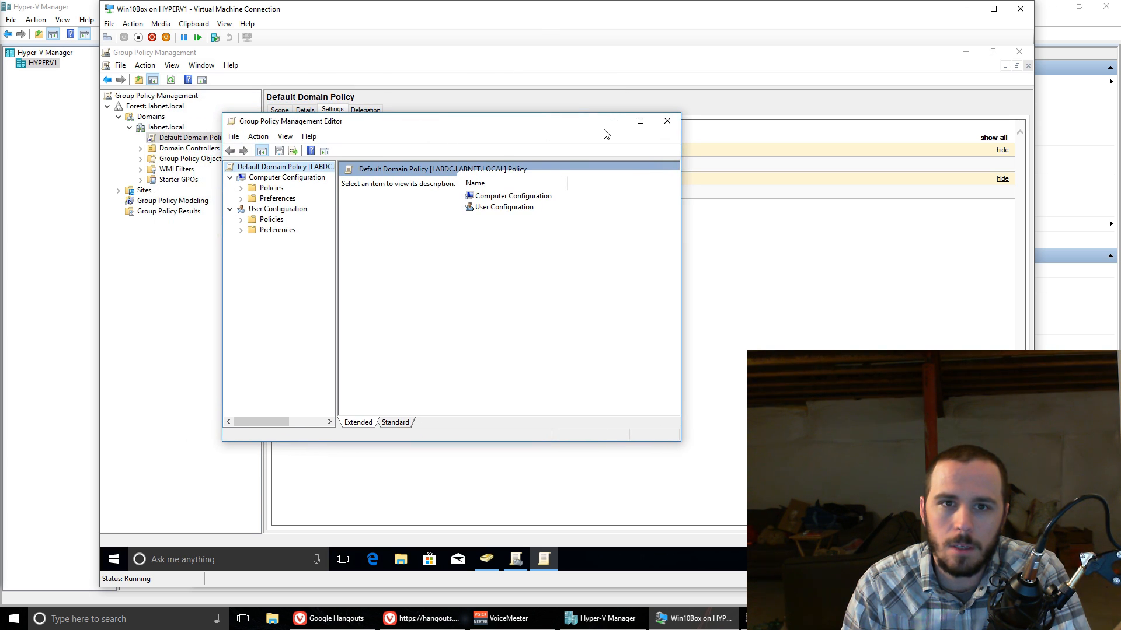
{"action": "left_click", "coordinate": [640, 121]}
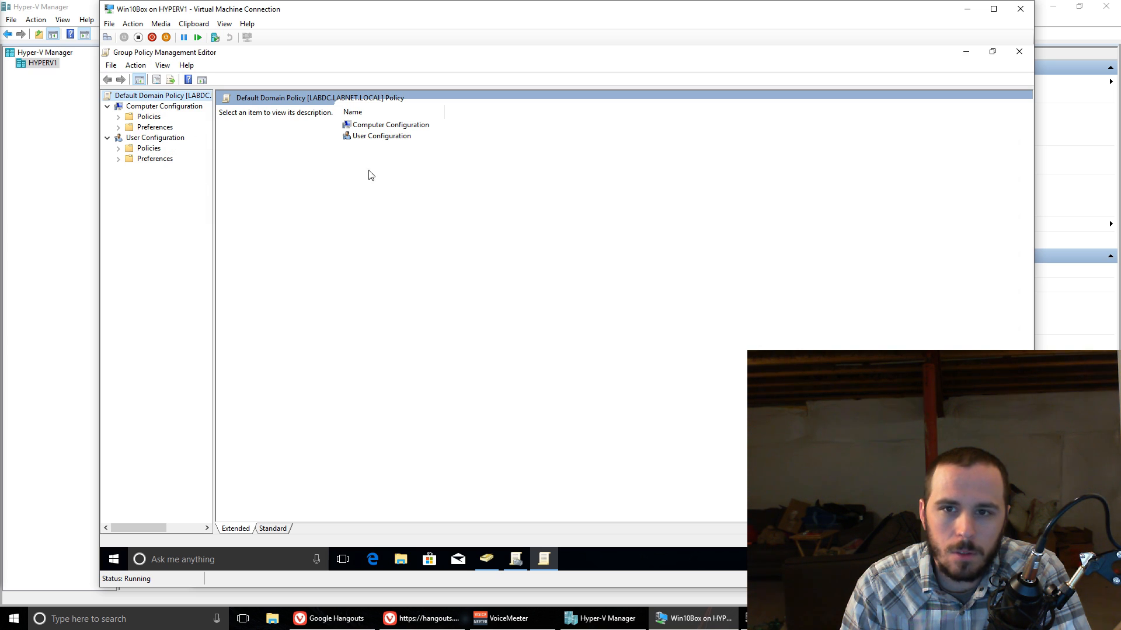
Step: Browse the user preferences under Windows Settings, looking at Drive Maps and Applications
{"action": "left_click", "coordinate": [127, 160]}
{"action": "left_click", "coordinate": [118, 159]}
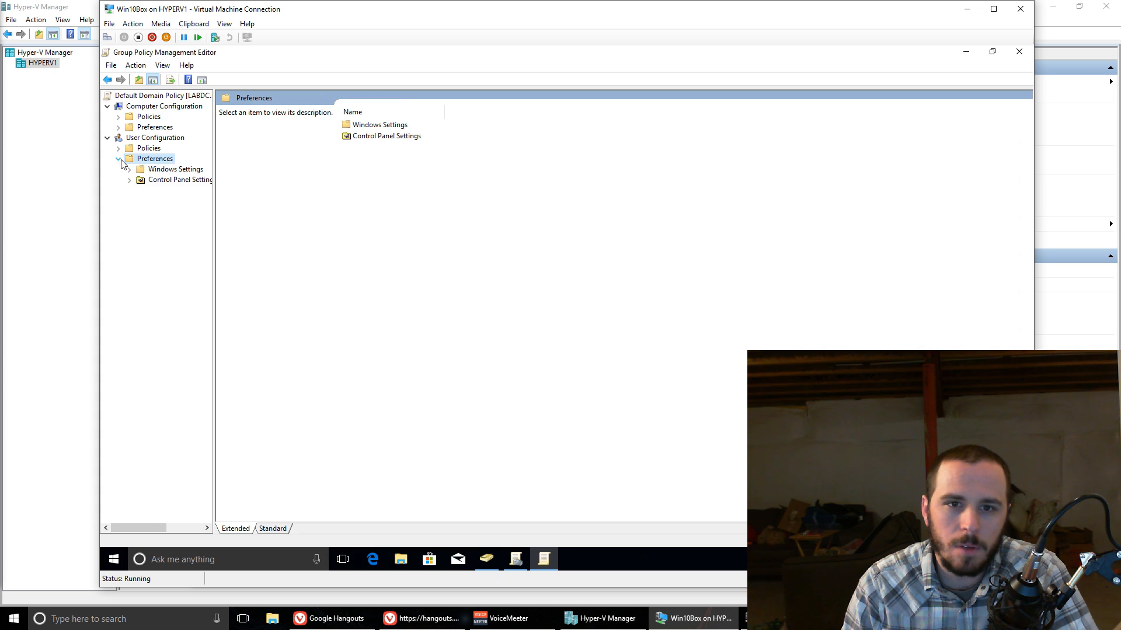
{"action": "left_click", "coordinate": [129, 169]}
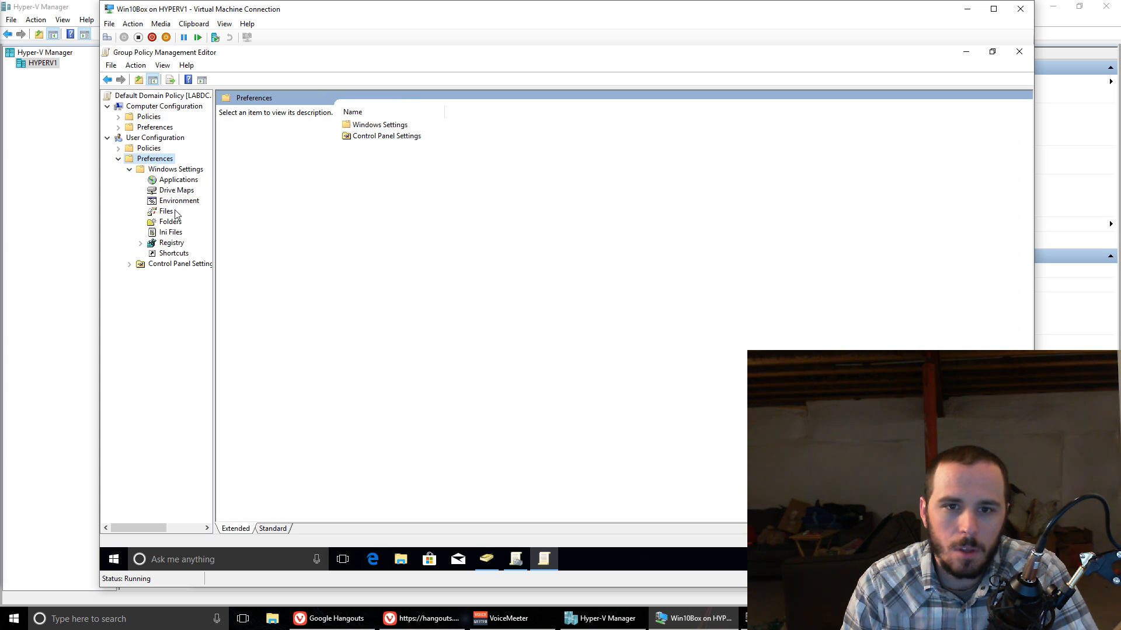
{"action": "left_click", "coordinate": [188, 194]}
{"action": "left_click", "coordinate": [187, 182]}
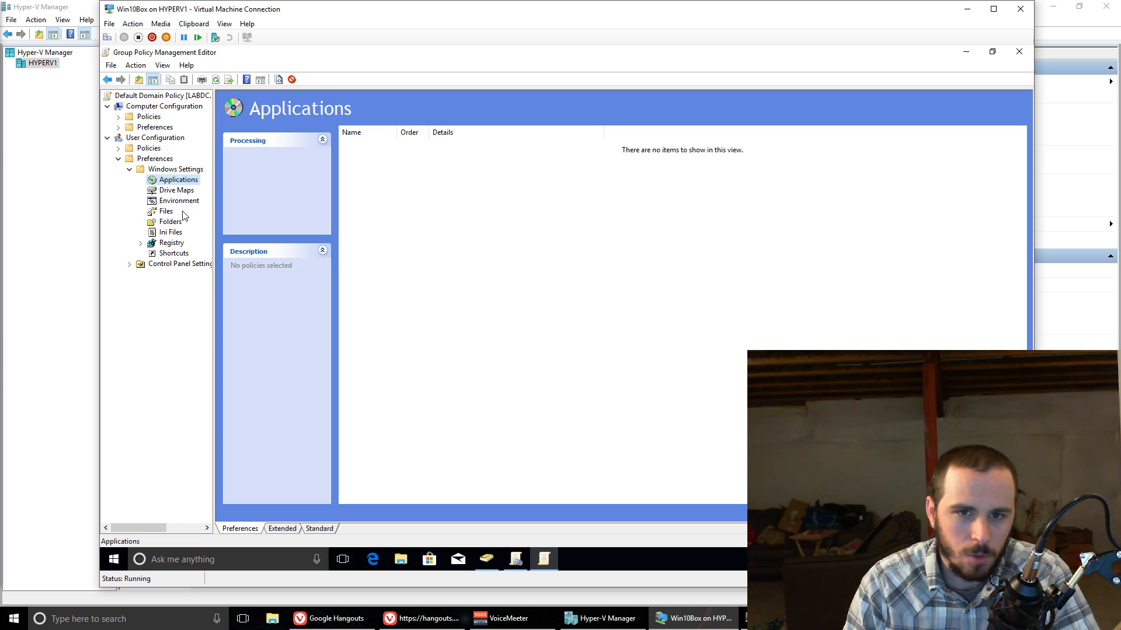
Step: Browse the user preferences under Control Panel Settings, looking at the Start Menu item, and collapse the folder
{"action": "left_click", "coordinate": [129, 169]}
{"action": "left_click", "coordinate": [129, 179]}
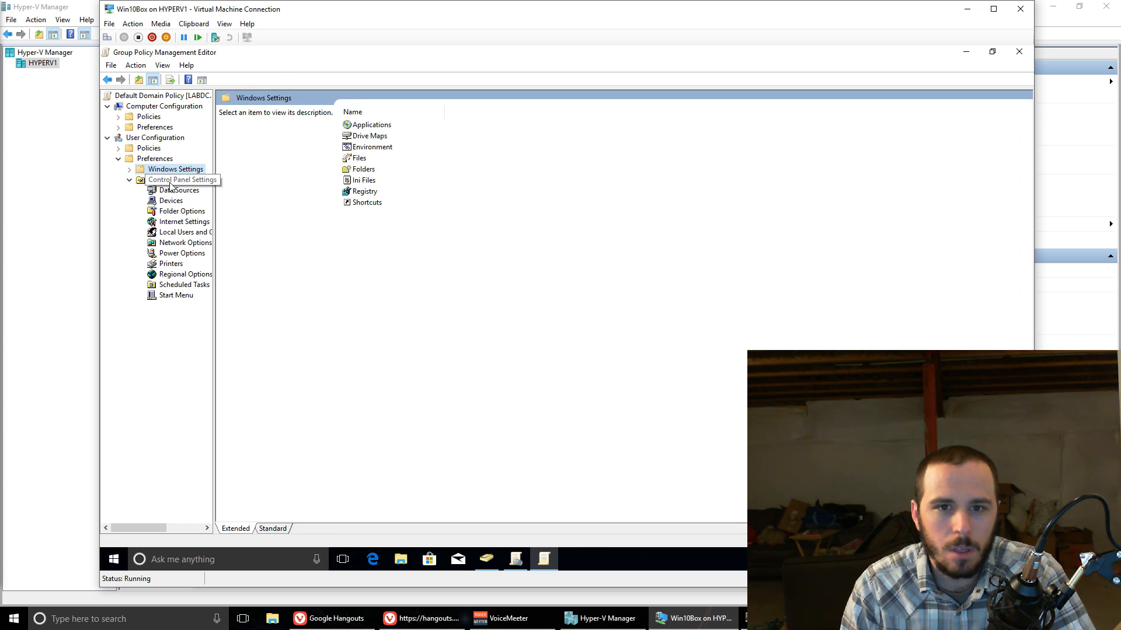
{"action": "left_click", "coordinate": [172, 181]}
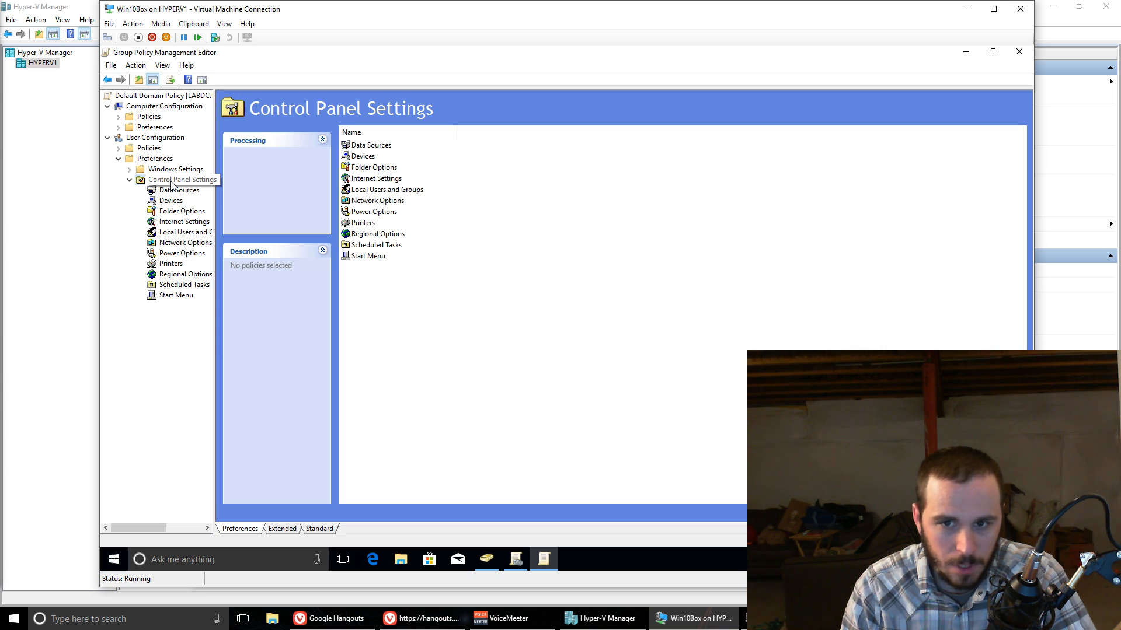
{"action": "left_click", "coordinate": [175, 296]}
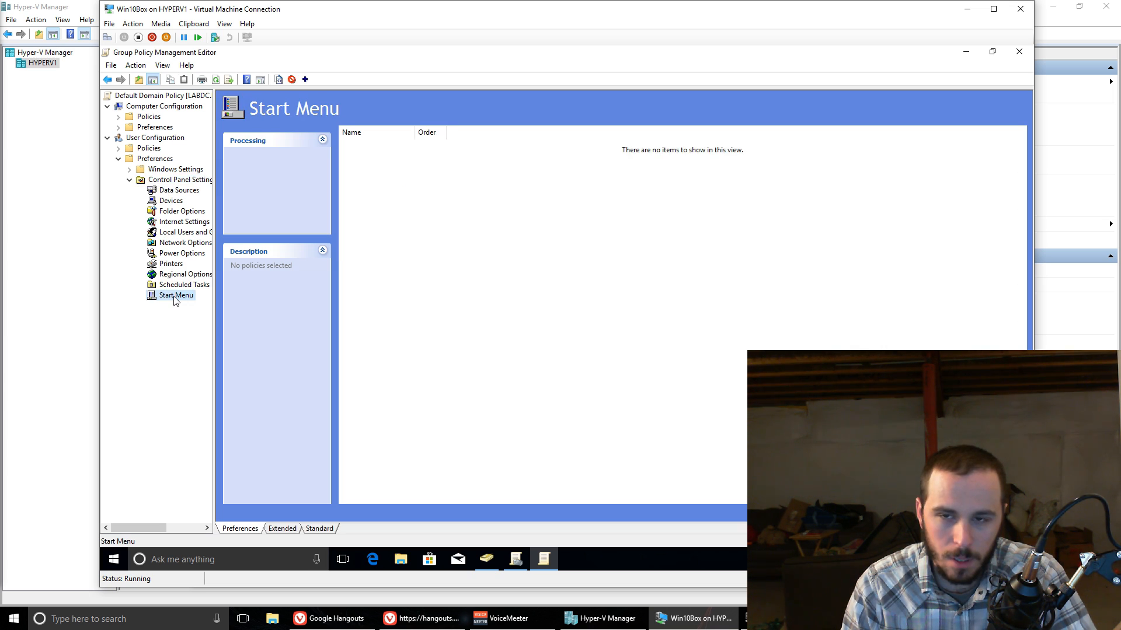
{"action": "double_click", "coordinate": [138, 181]}
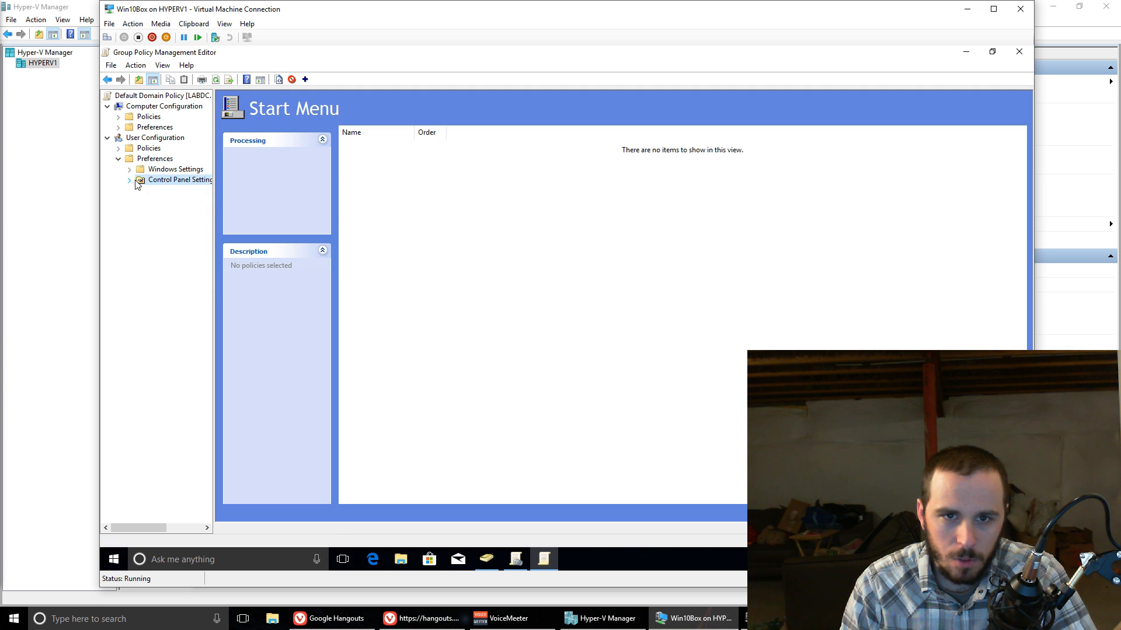
Step: Cancel the new mapped drive under Drive Maps and close the Group Policy Management Editor
{"action": "left_click", "coordinate": [122, 160]}
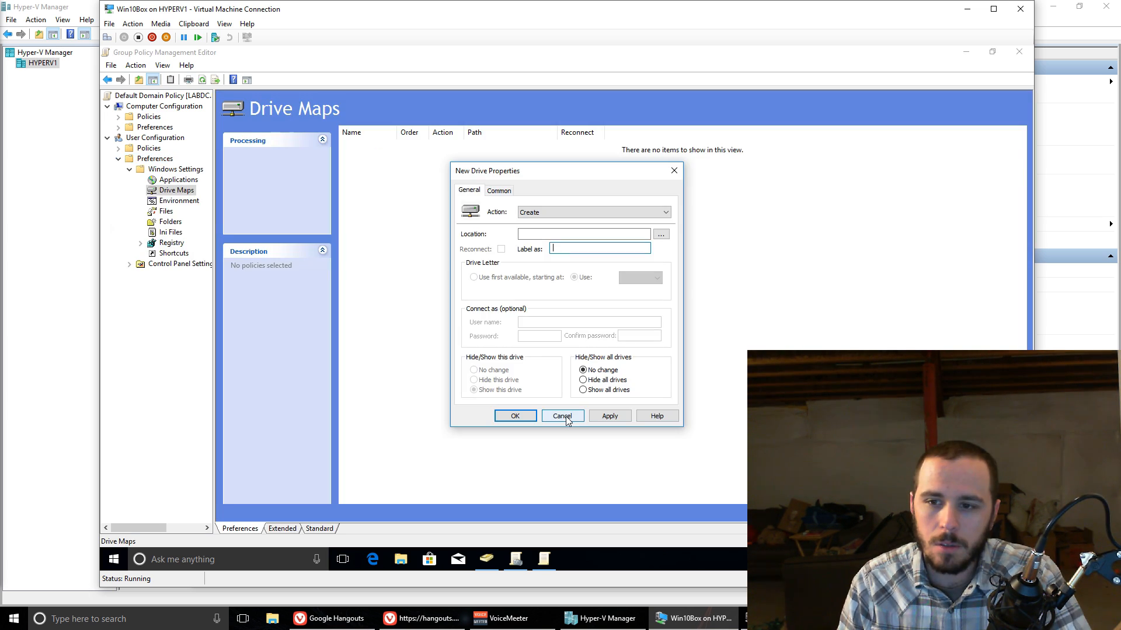
{"action": "left_click", "coordinate": [562, 415]}
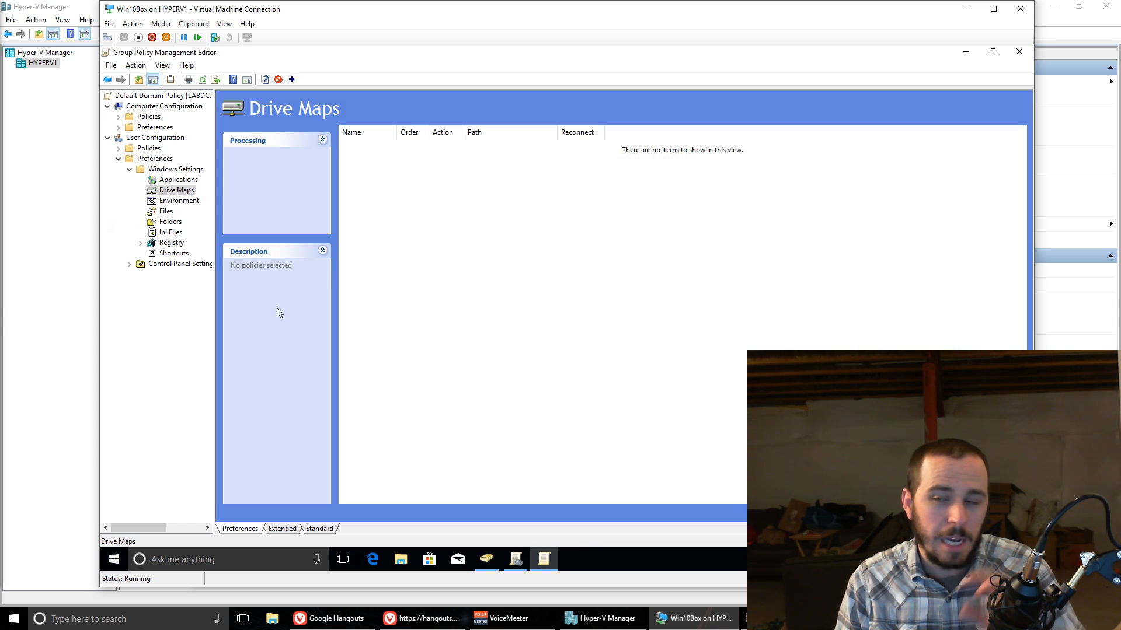
{"action": "left_click", "coordinate": [1019, 51]}
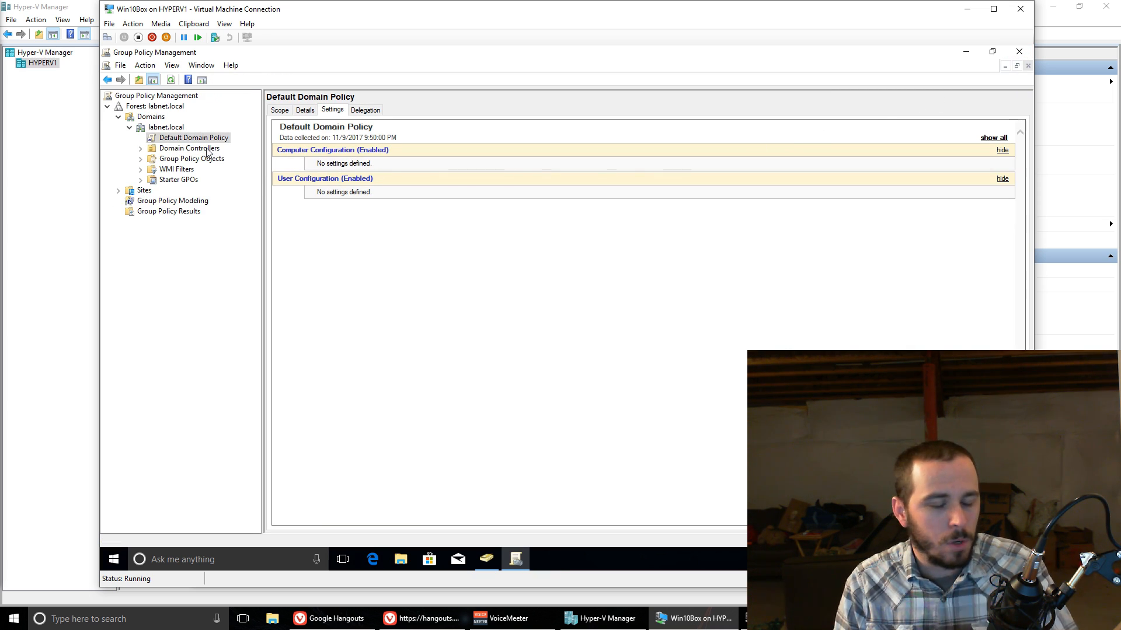
Step: Look through the RSAT consoles listed under Windows Administrative Tools in the Win10Box app list and close the list
{"action": "left_click", "coordinate": [486, 559]}
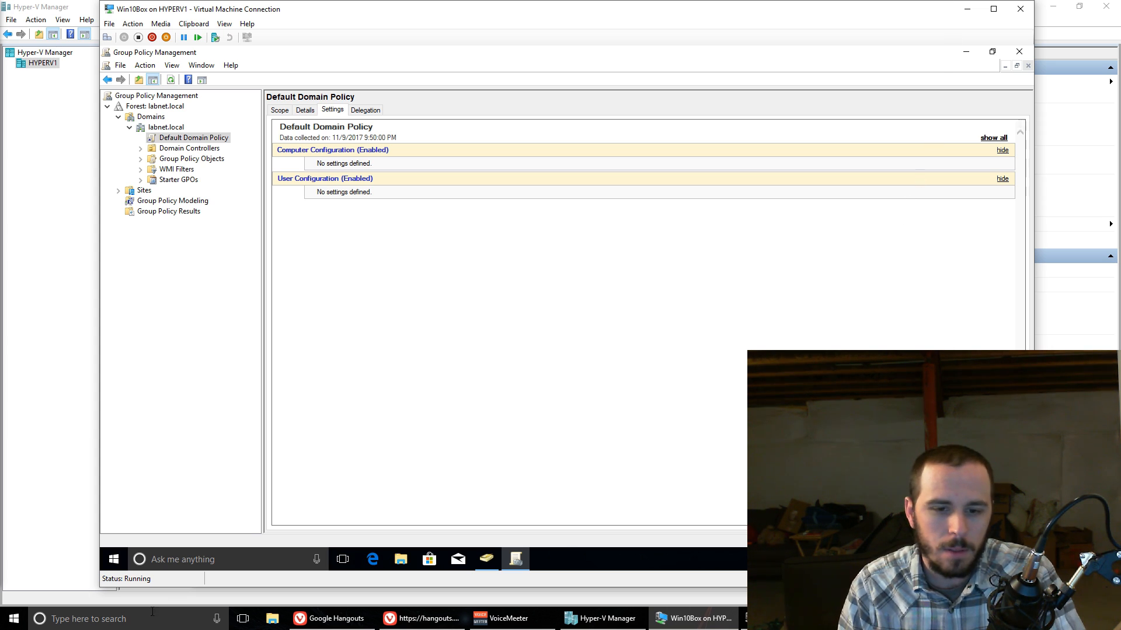
{"action": "left_click", "coordinate": [115, 560]}
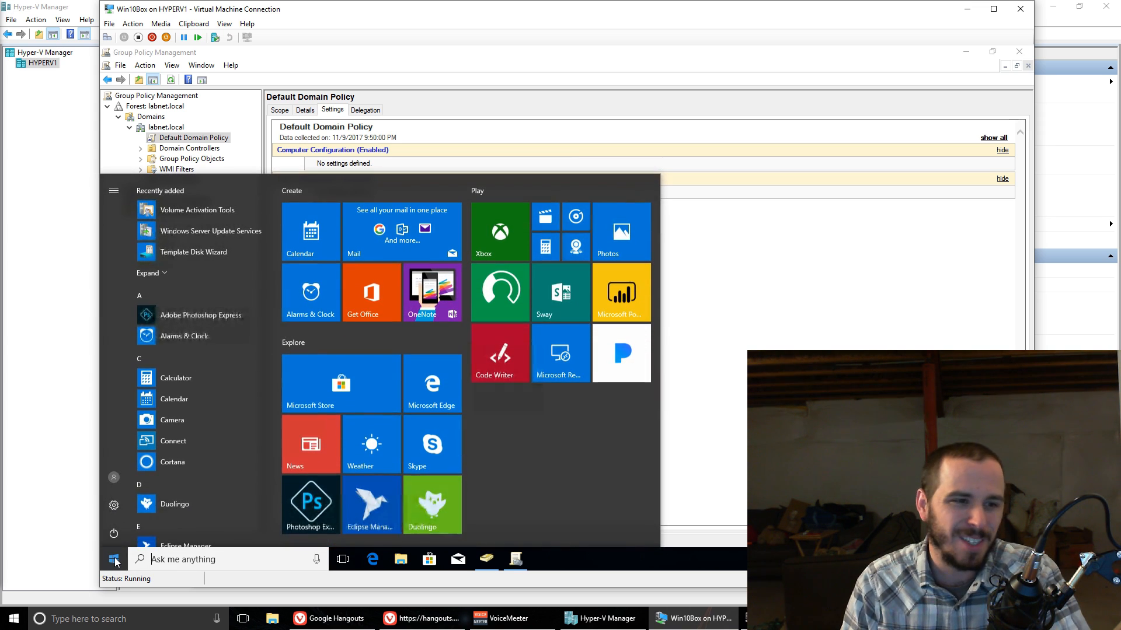
{"action": "scroll", "coordinate": [205, 502], "scroll_direction": "down", "scroll_amount": 15}
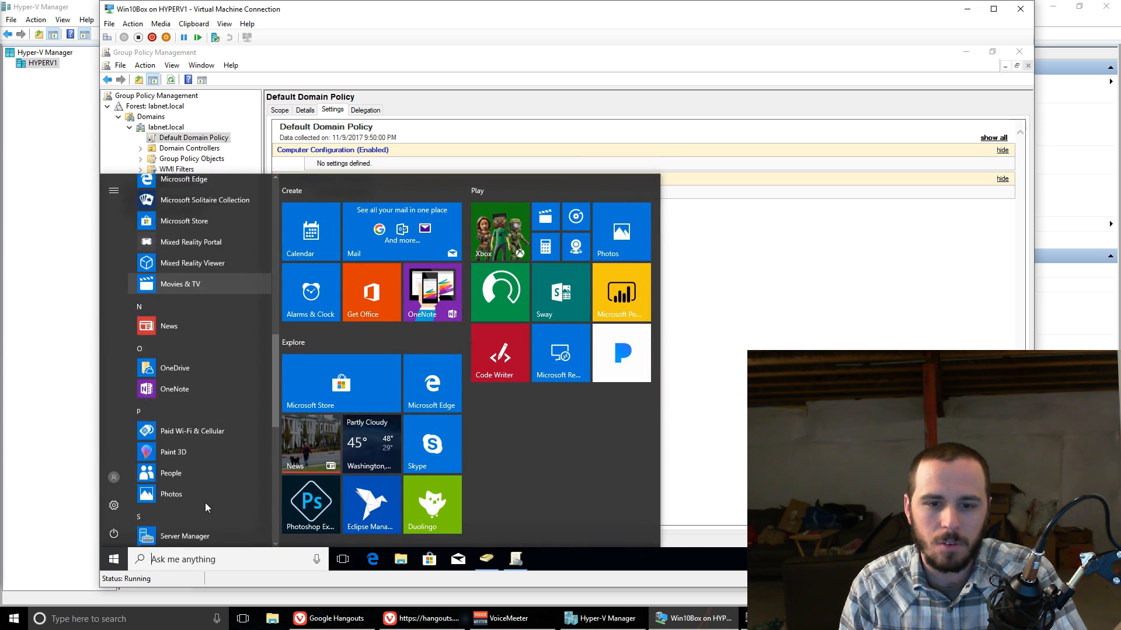
{"action": "left_click", "coordinate": [252, 381]}
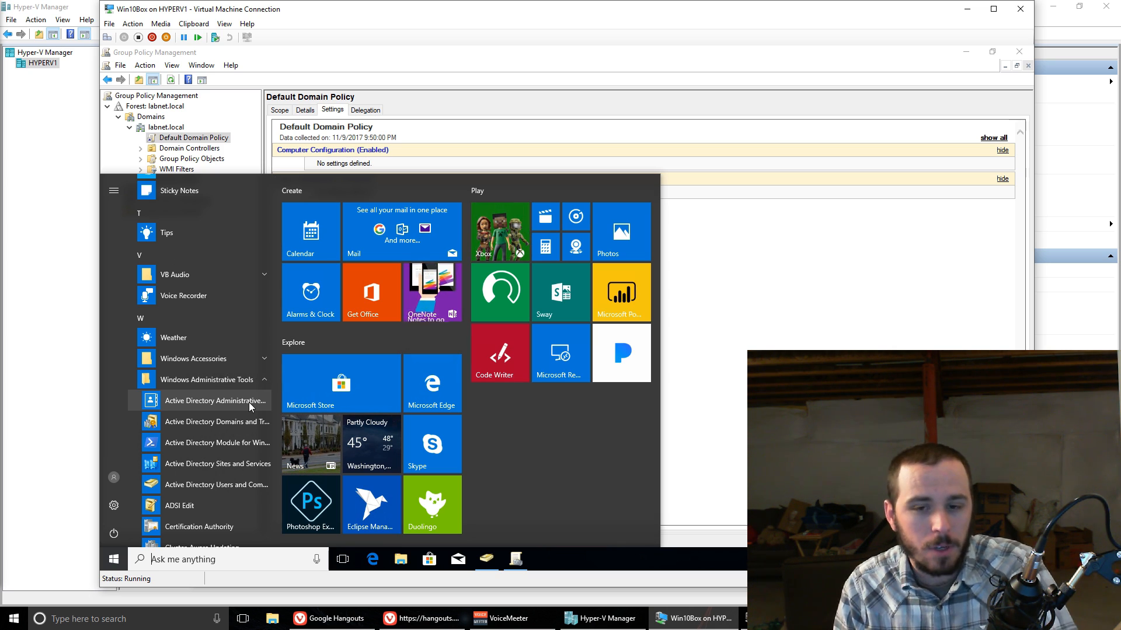
{"action": "scroll", "coordinate": [245, 429], "scroll_direction": "down", "scroll_amount": 3}
{"action": "scroll", "coordinate": [225, 436], "scroll_direction": "up", "scroll_amount": 2}
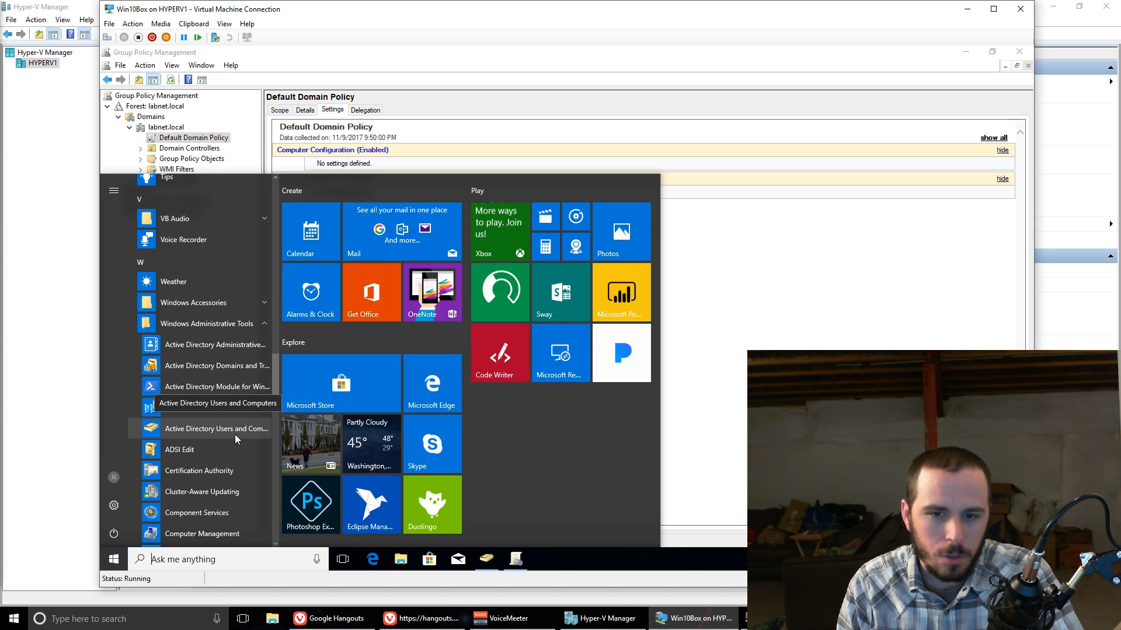
{"action": "scroll", "coordinate": [234, 436], "scroll_direction": "down", "scroll_amount": 5}
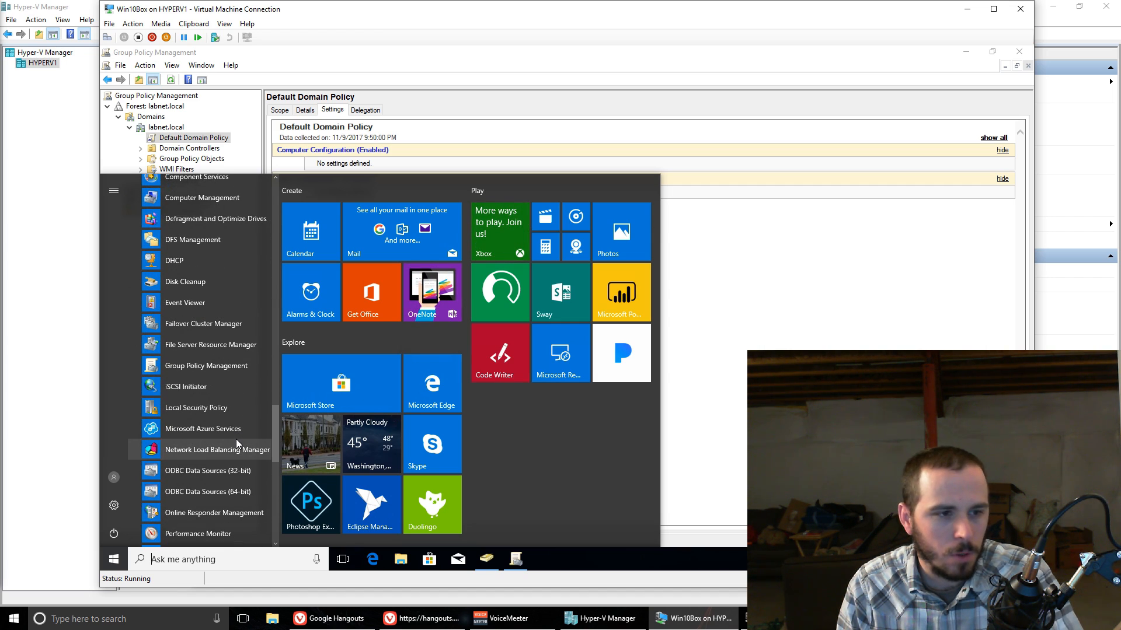
{"action": "scroll", "coordinate": [236, 439], "scroll_direction": "down", "scroll_amount": 3}
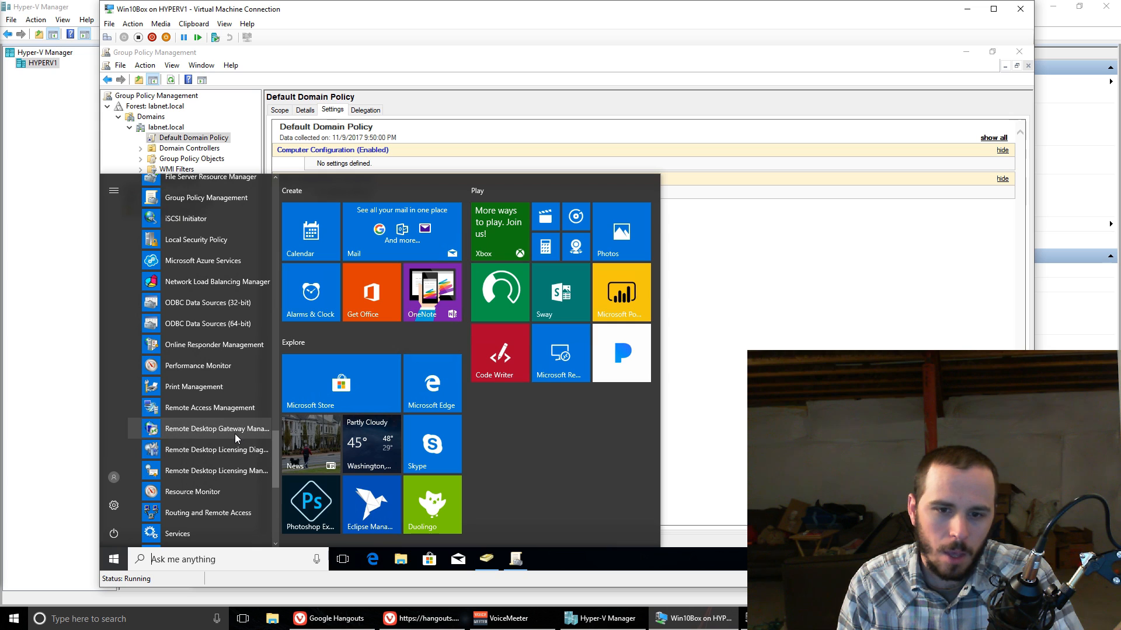
{"action": "scroll", "coordinate": [228, 369], "scroll_direction": "up", "scroll_amount": 3}
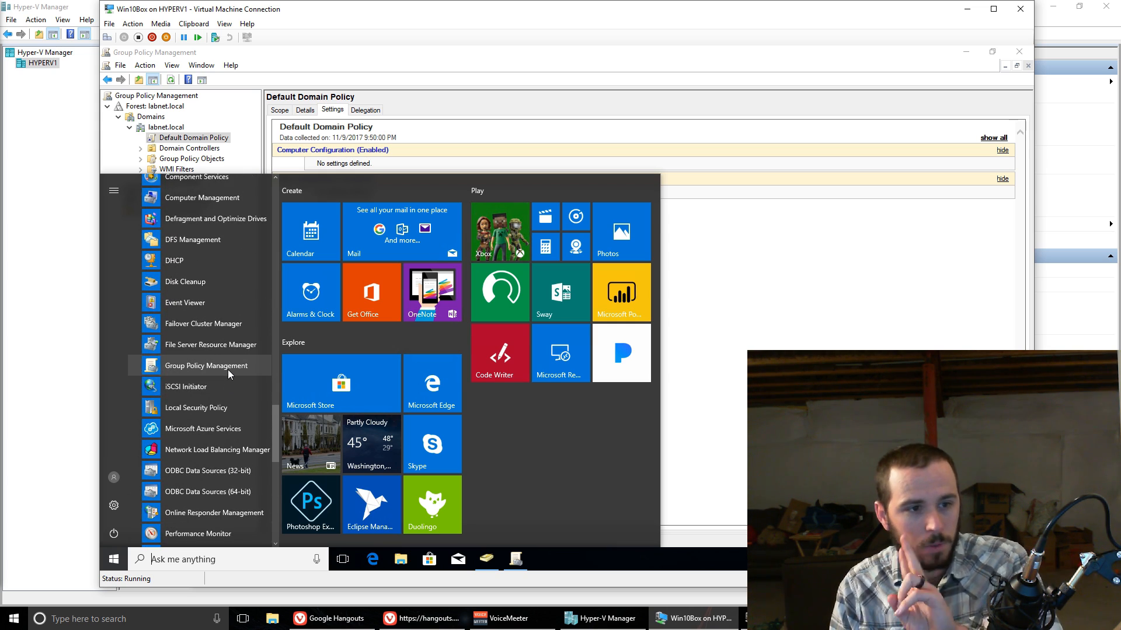
{"action": "left_click", "coordinate": [711, 244]}
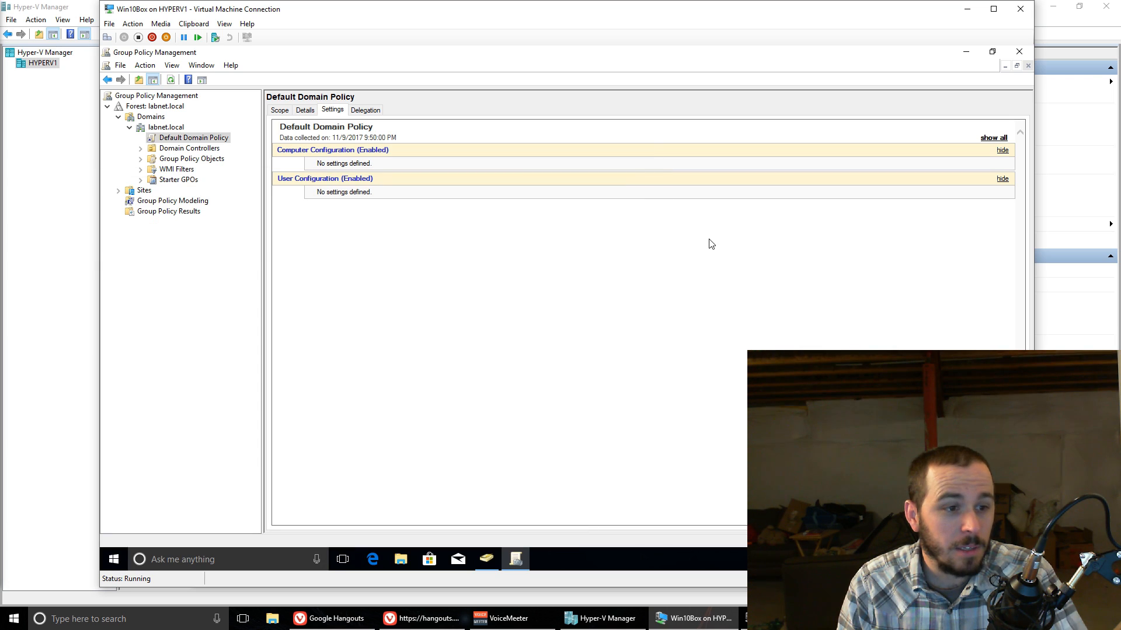